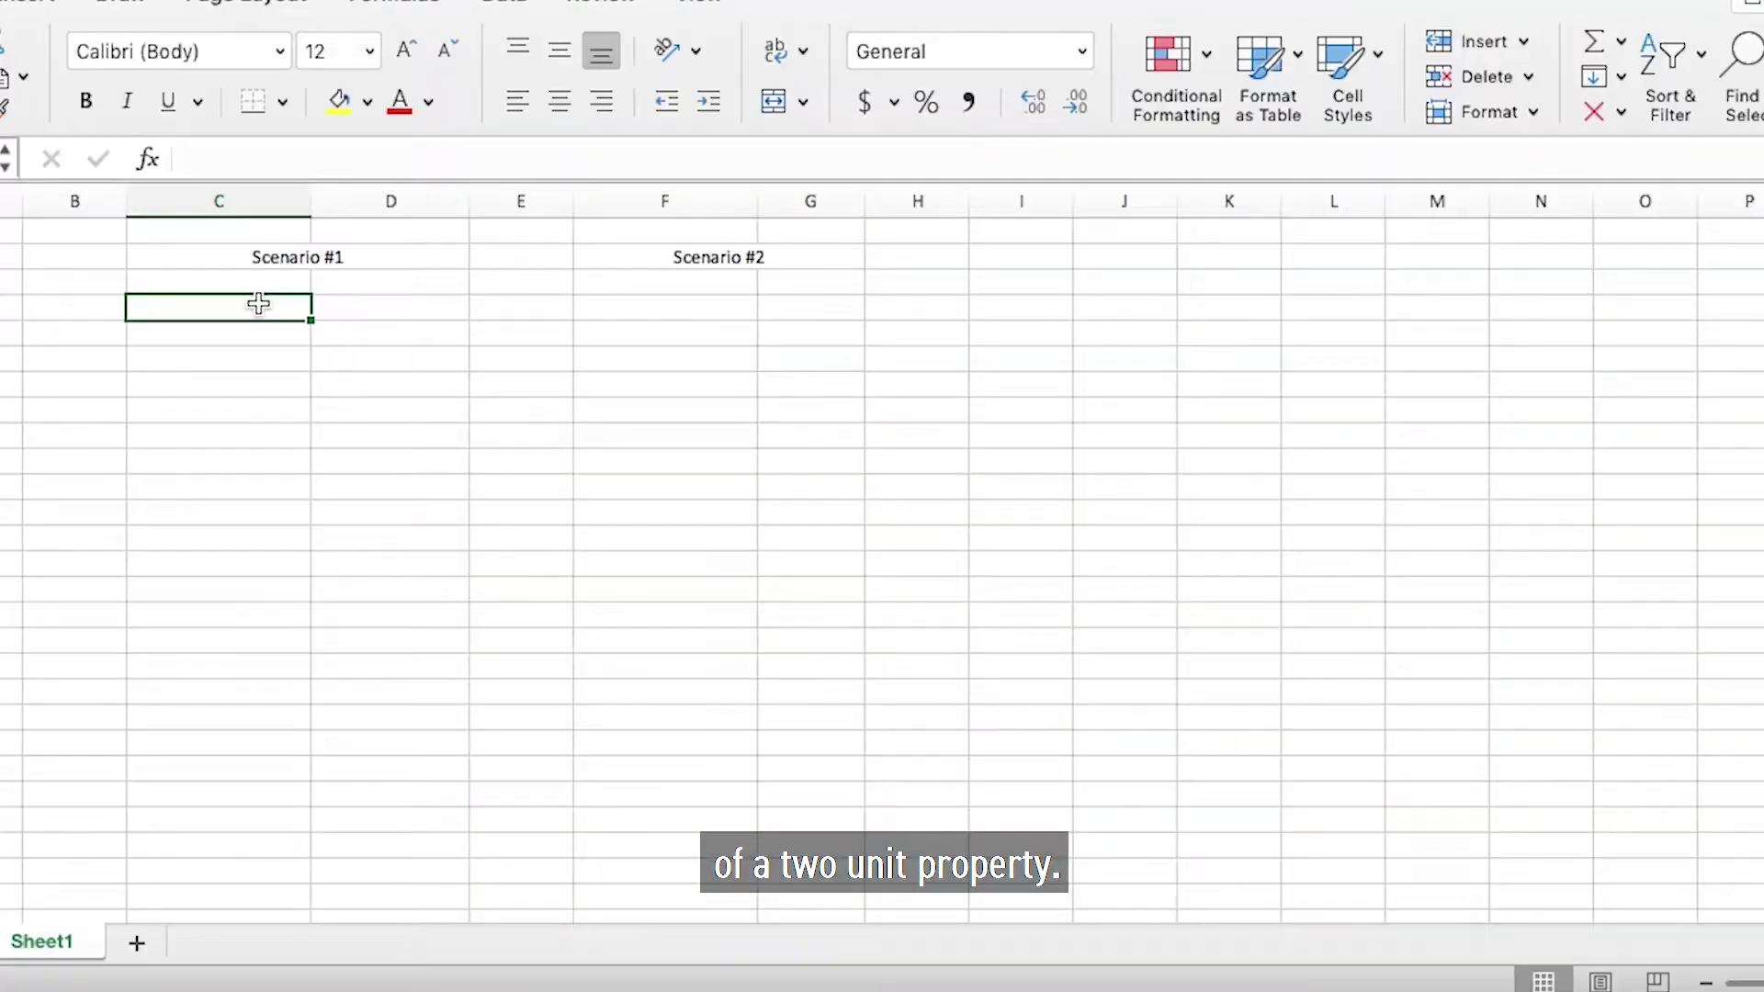
- Add a Unit 2 label beneath Unit 1
{"action": "type", "text": "1"}
{"action": "key", "text": "Return"}
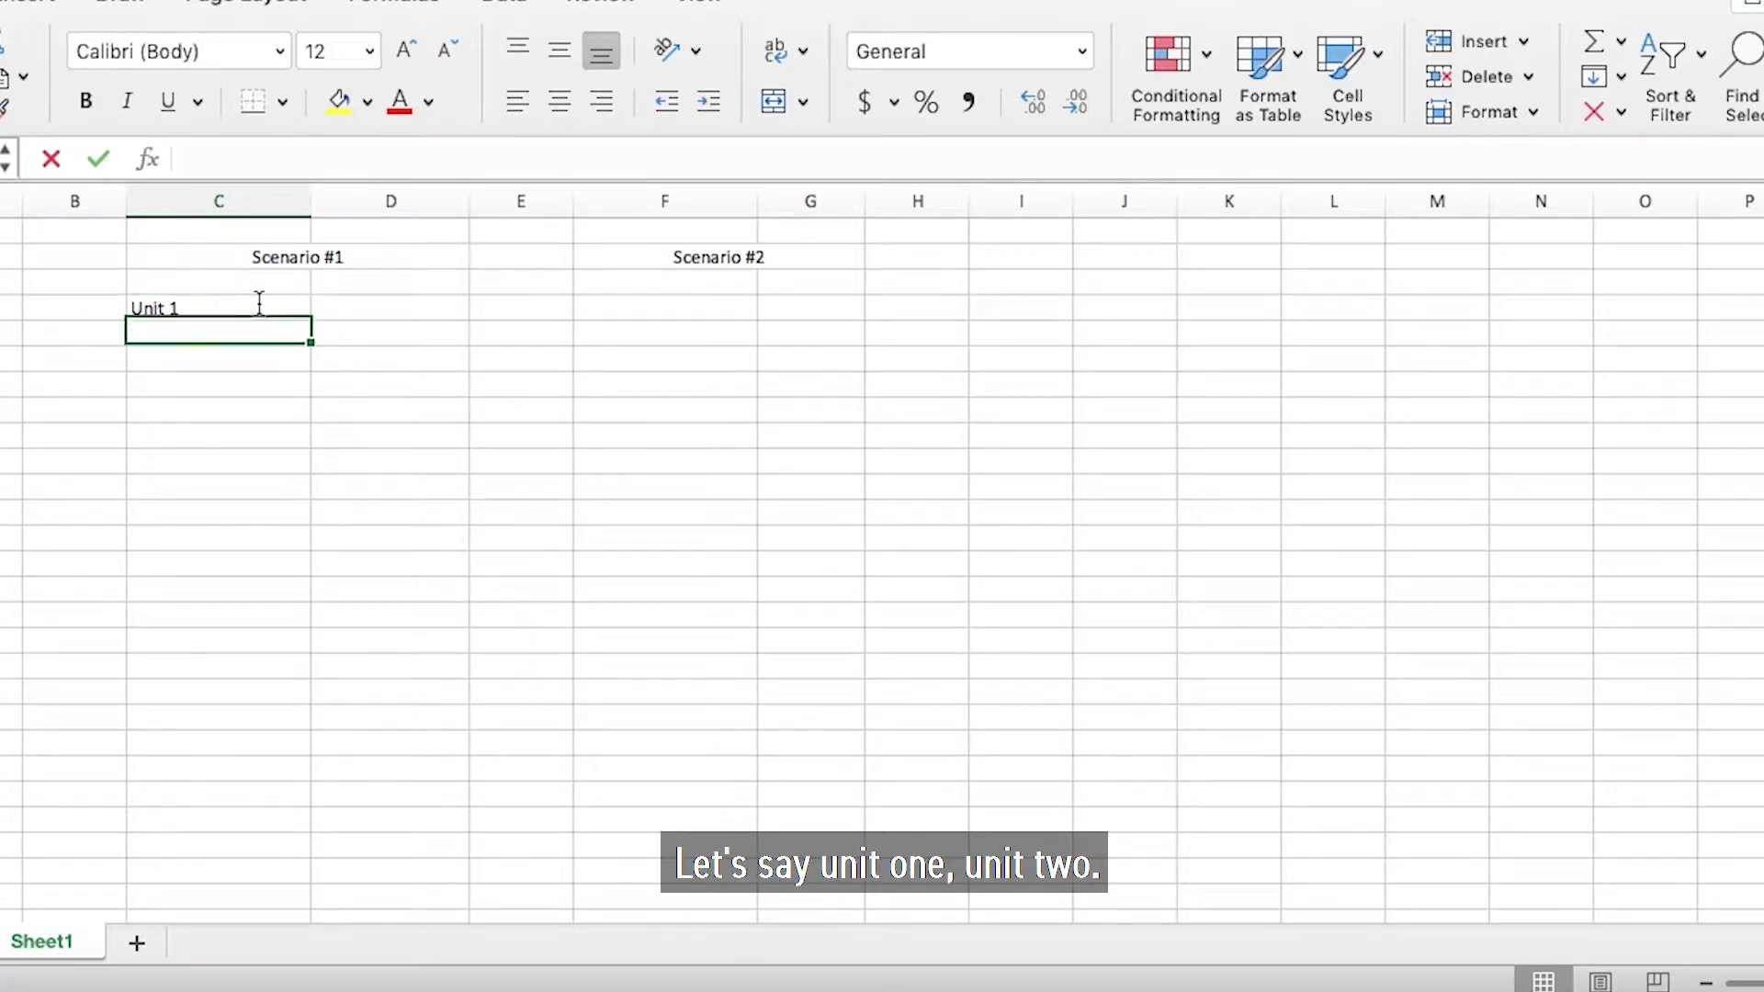
{"action": "type", "text": "Unit 2"}
{"action": "key", "text": "Return"}
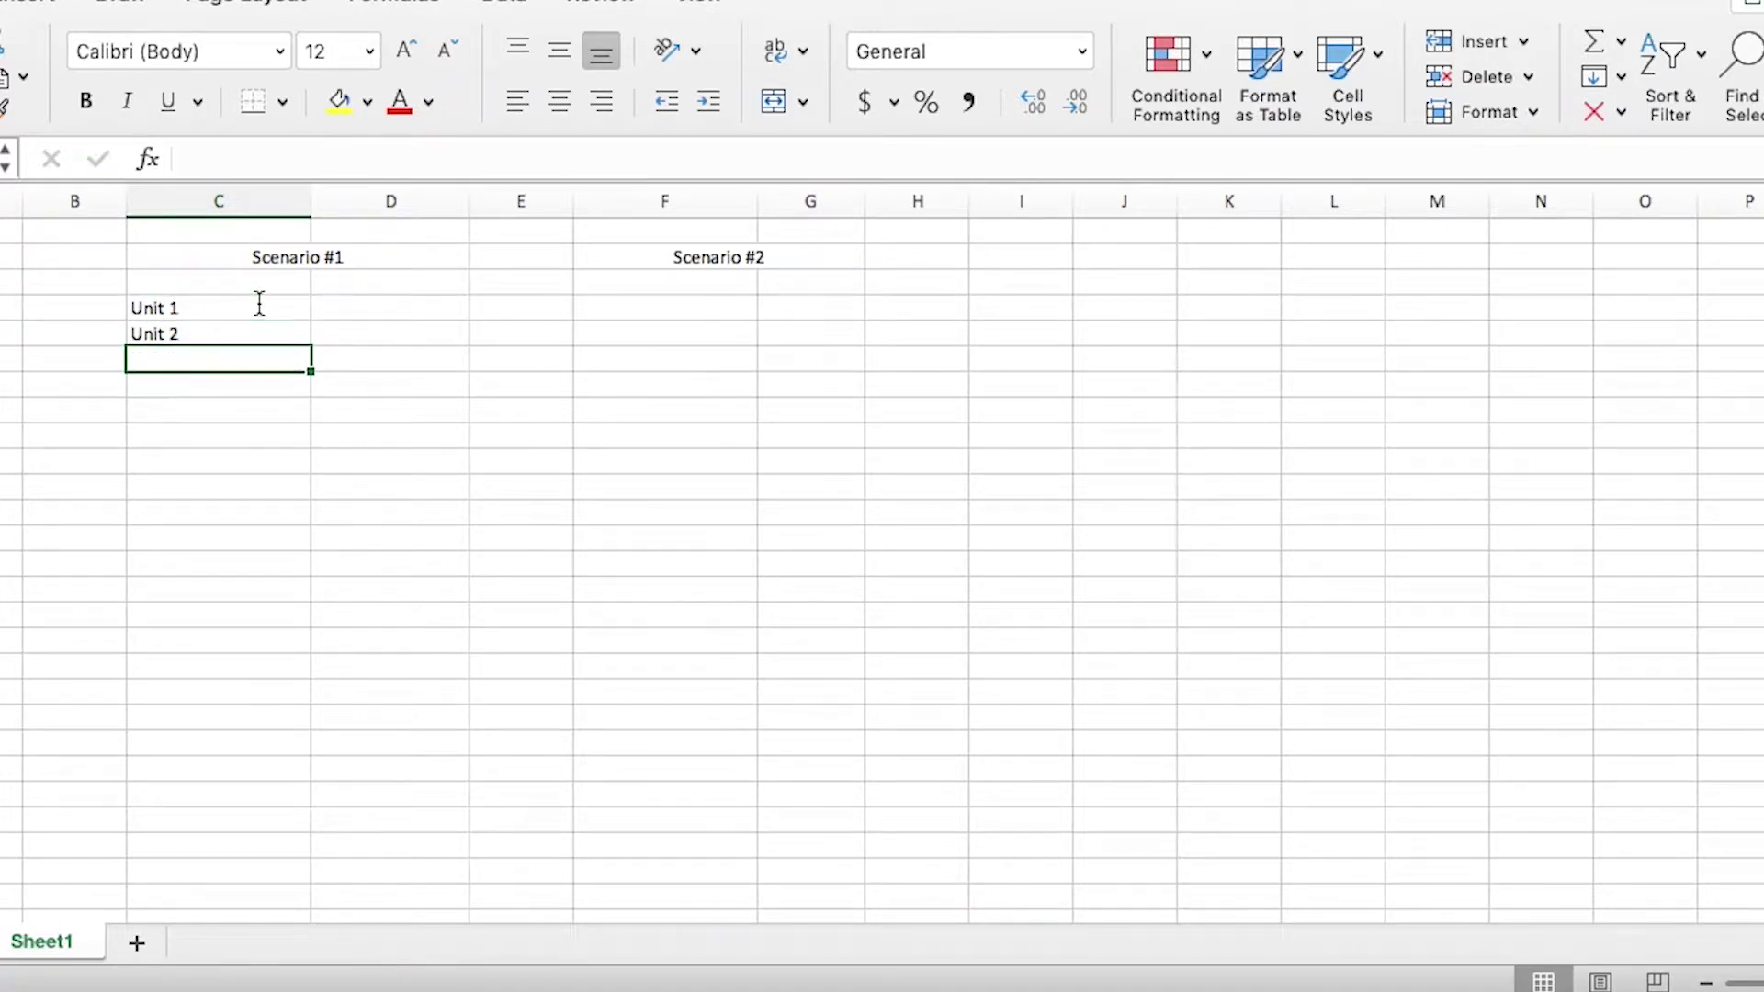
- Enter monthly rents of 2500 for Unit 1 and 2900 for Unit 2 in column D
{"action": "key", "text": "Up"}
{"action": "key", "text": "Up"}
{"action": "key", "text": "Right"}
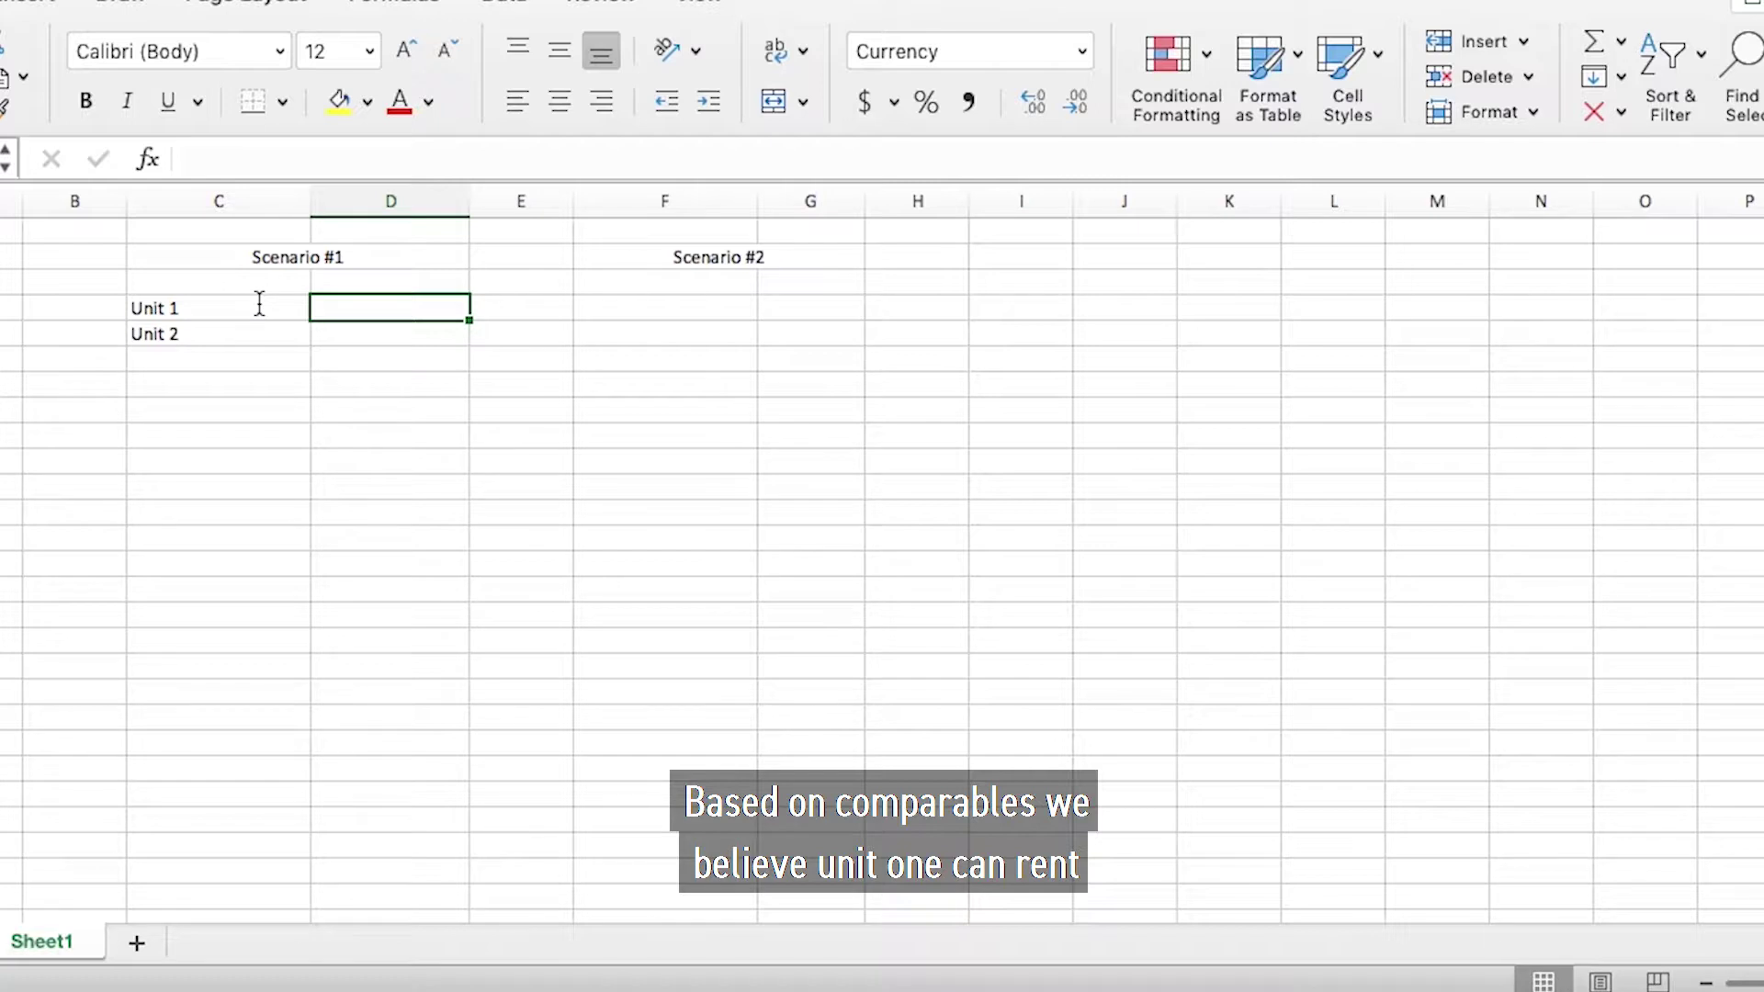
{"action": "type", "text": "2500"}
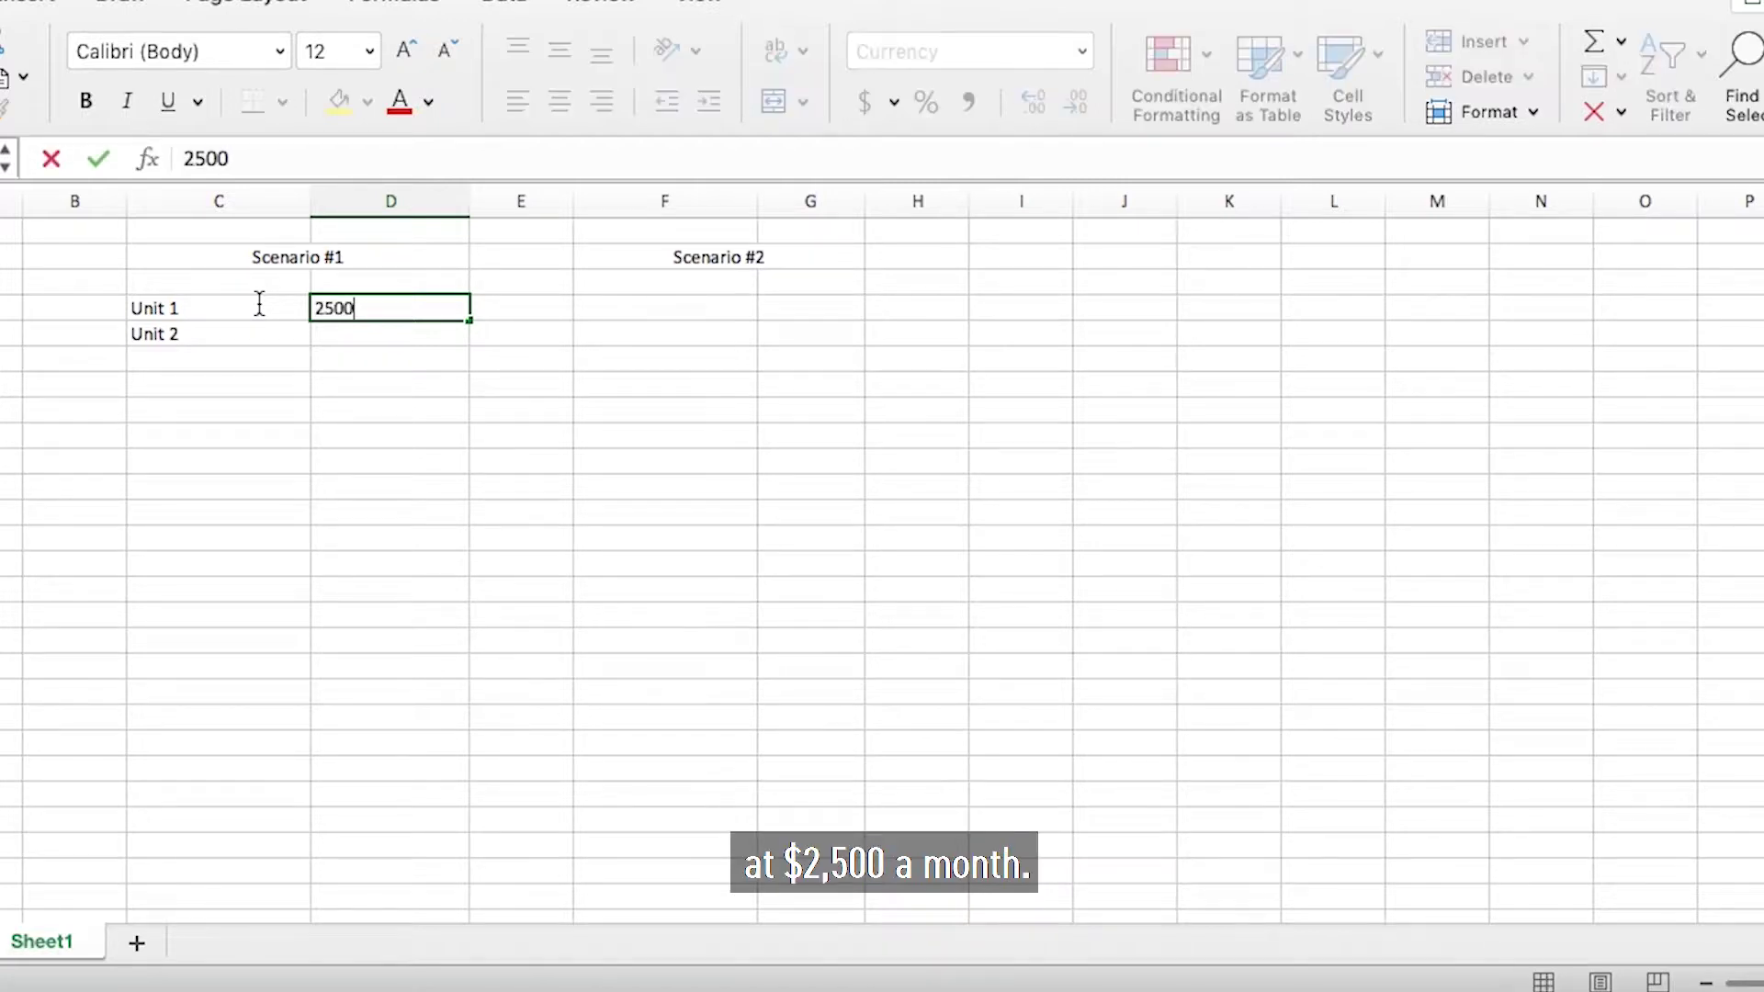
{"action": "key", "text": "Return"}
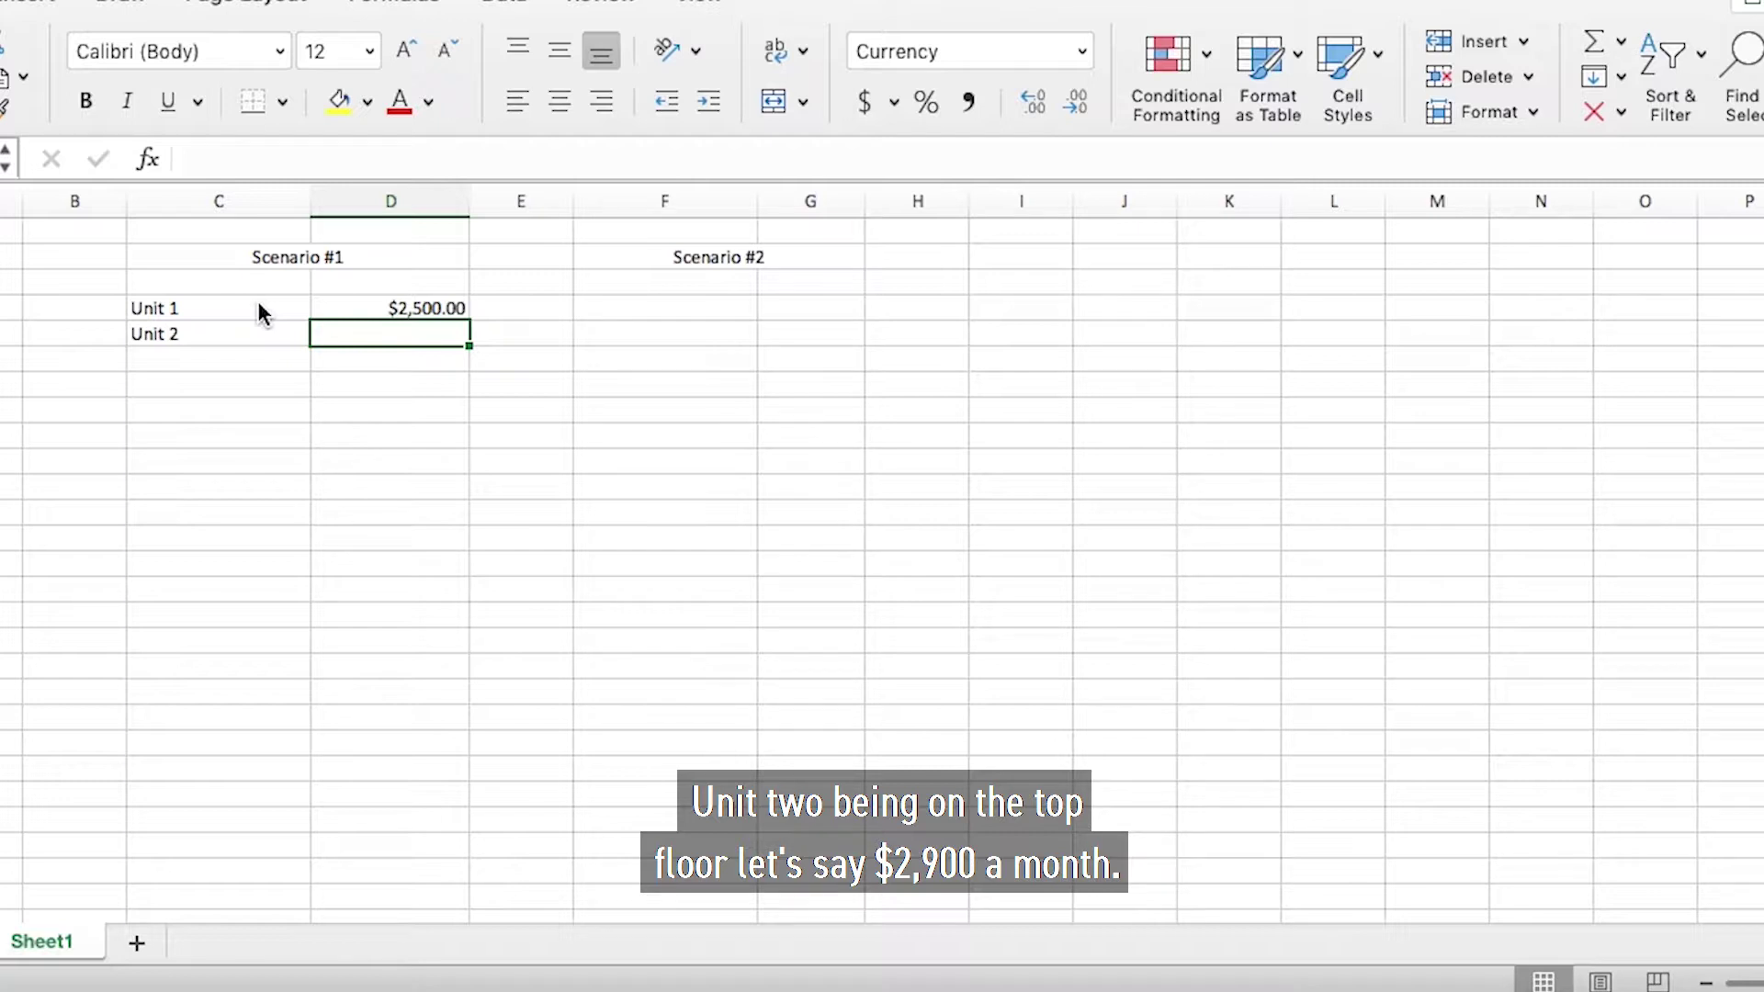
{"action": "type", "text": "2900"}
{"action": "key", "text": "Return"}
{"action": "key", "text": "Left"}
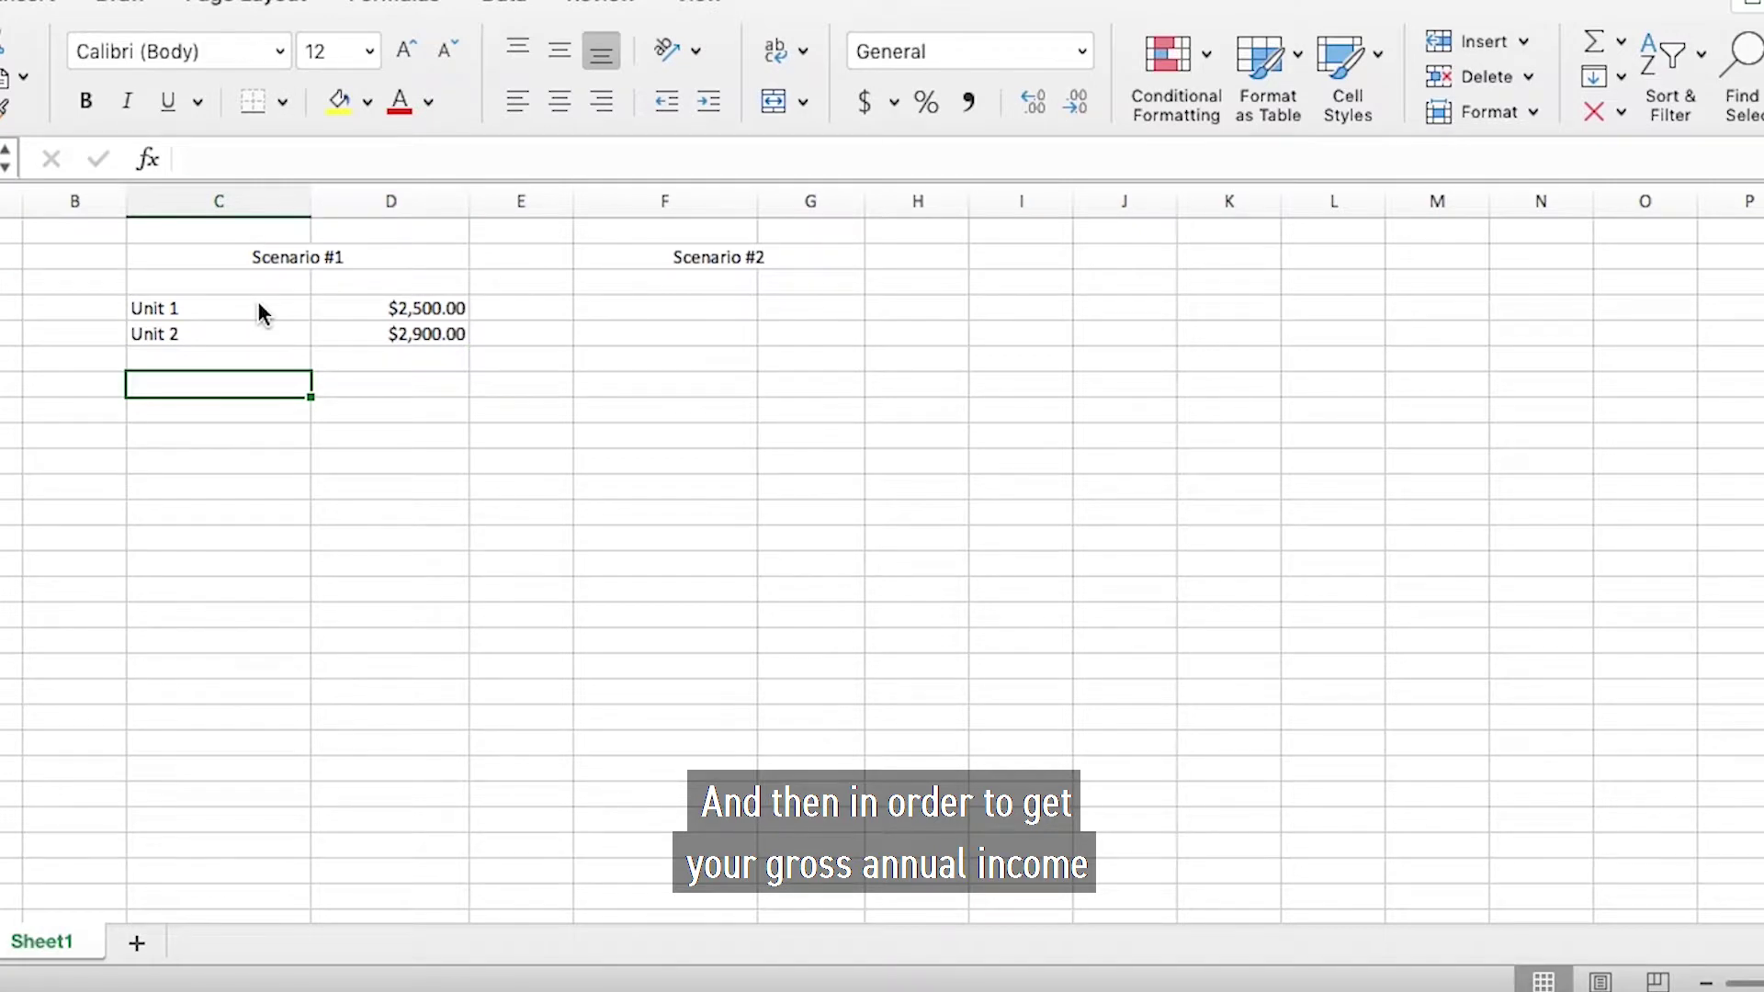
- Label a Gross Annual Income row and enter =SUM(D4:D5)*12 beside it, giving $64,800.00
{"action": "type", "text": "Gross "}
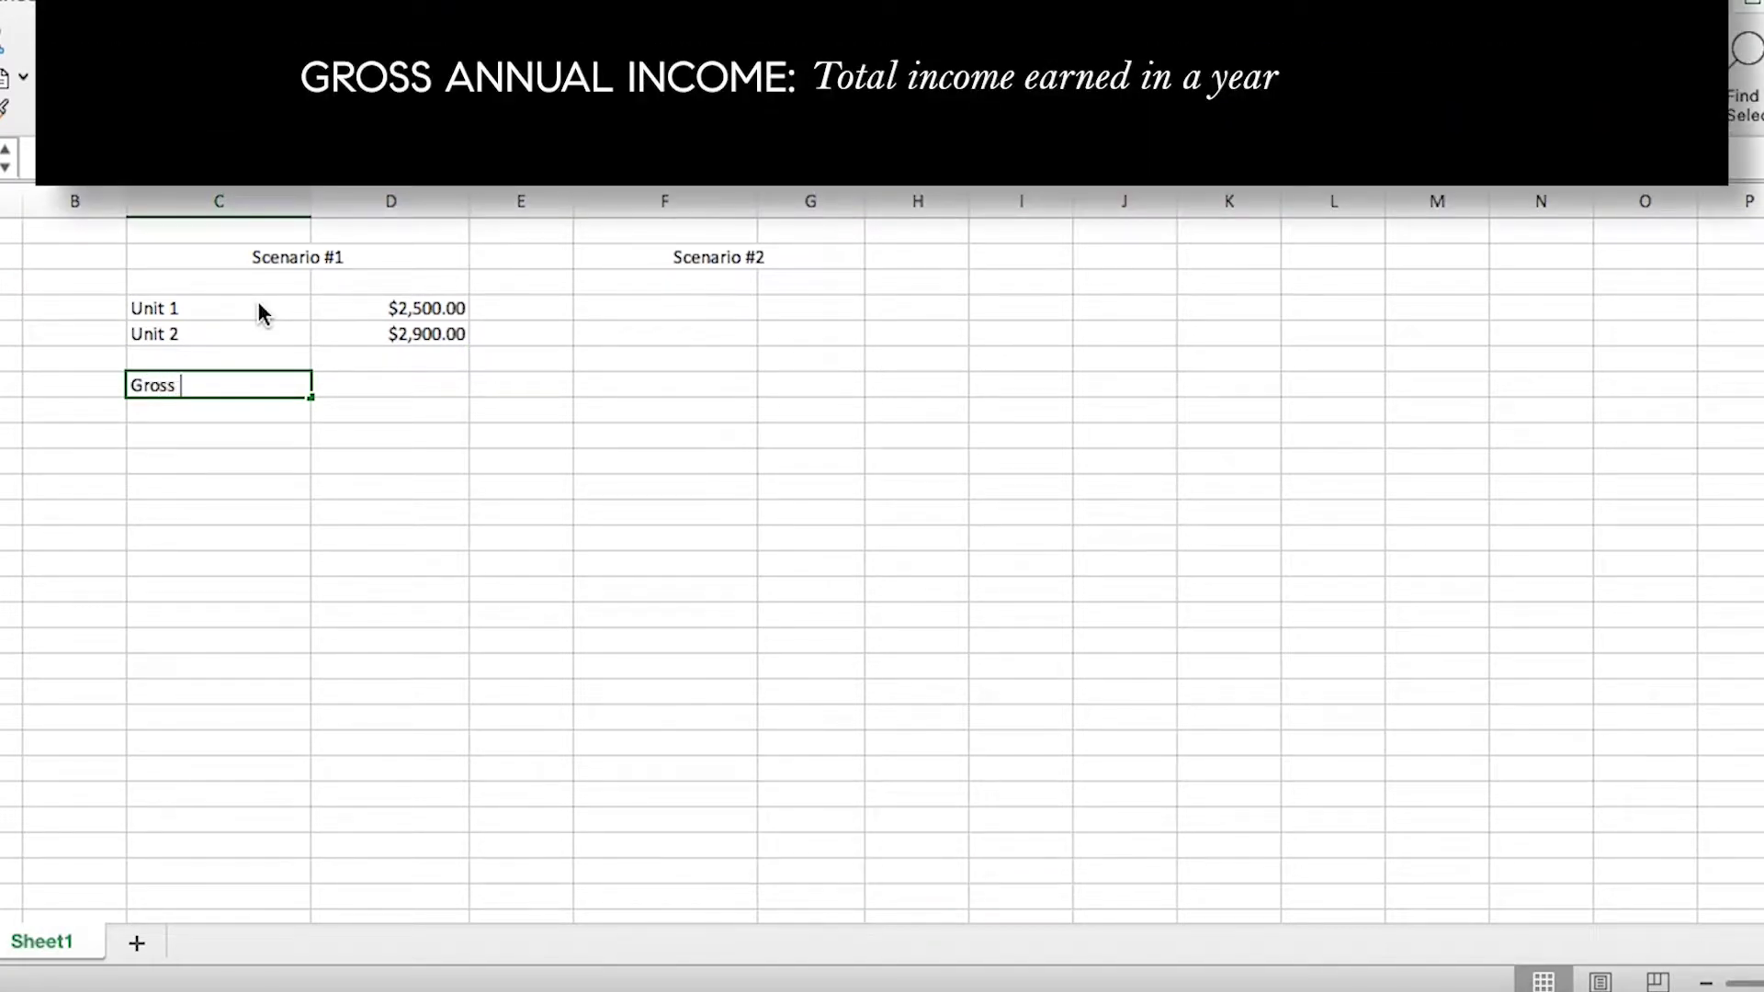
{"action": "type", "text": "Annual Income"}
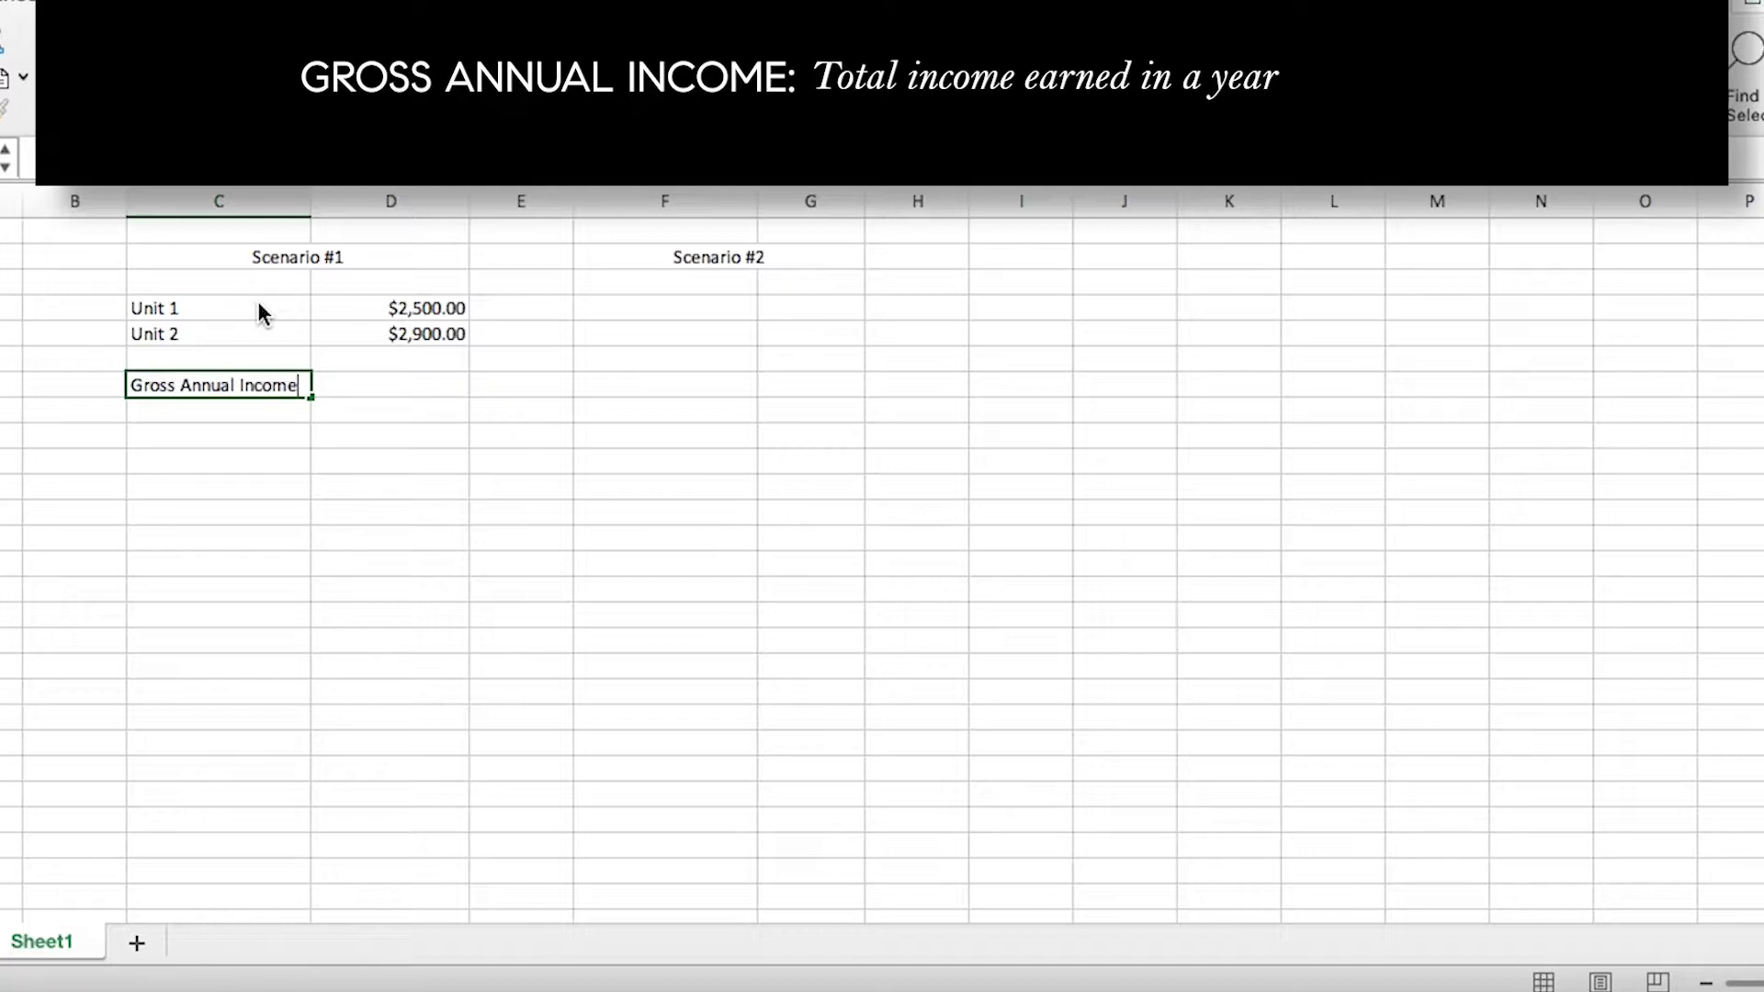
{"action": "key", "text": "Tab"}
{"action": "type", "text": "=Sum"}
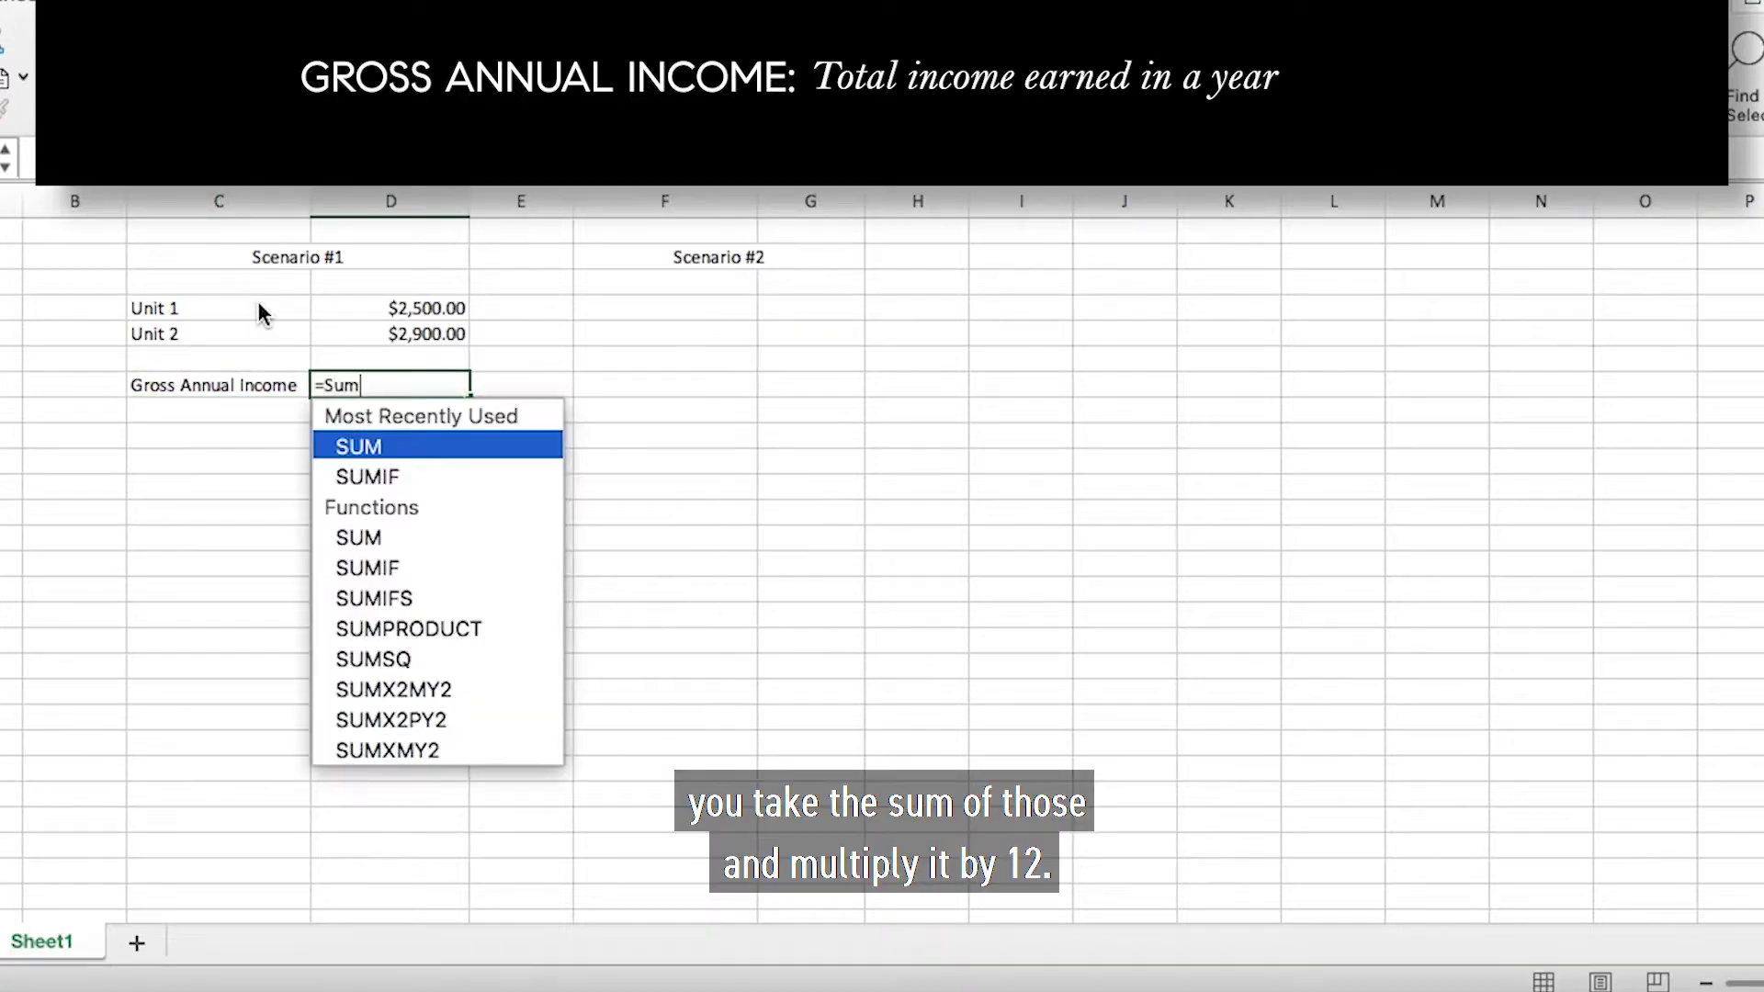
{"action": "type", "text": "(D5"}
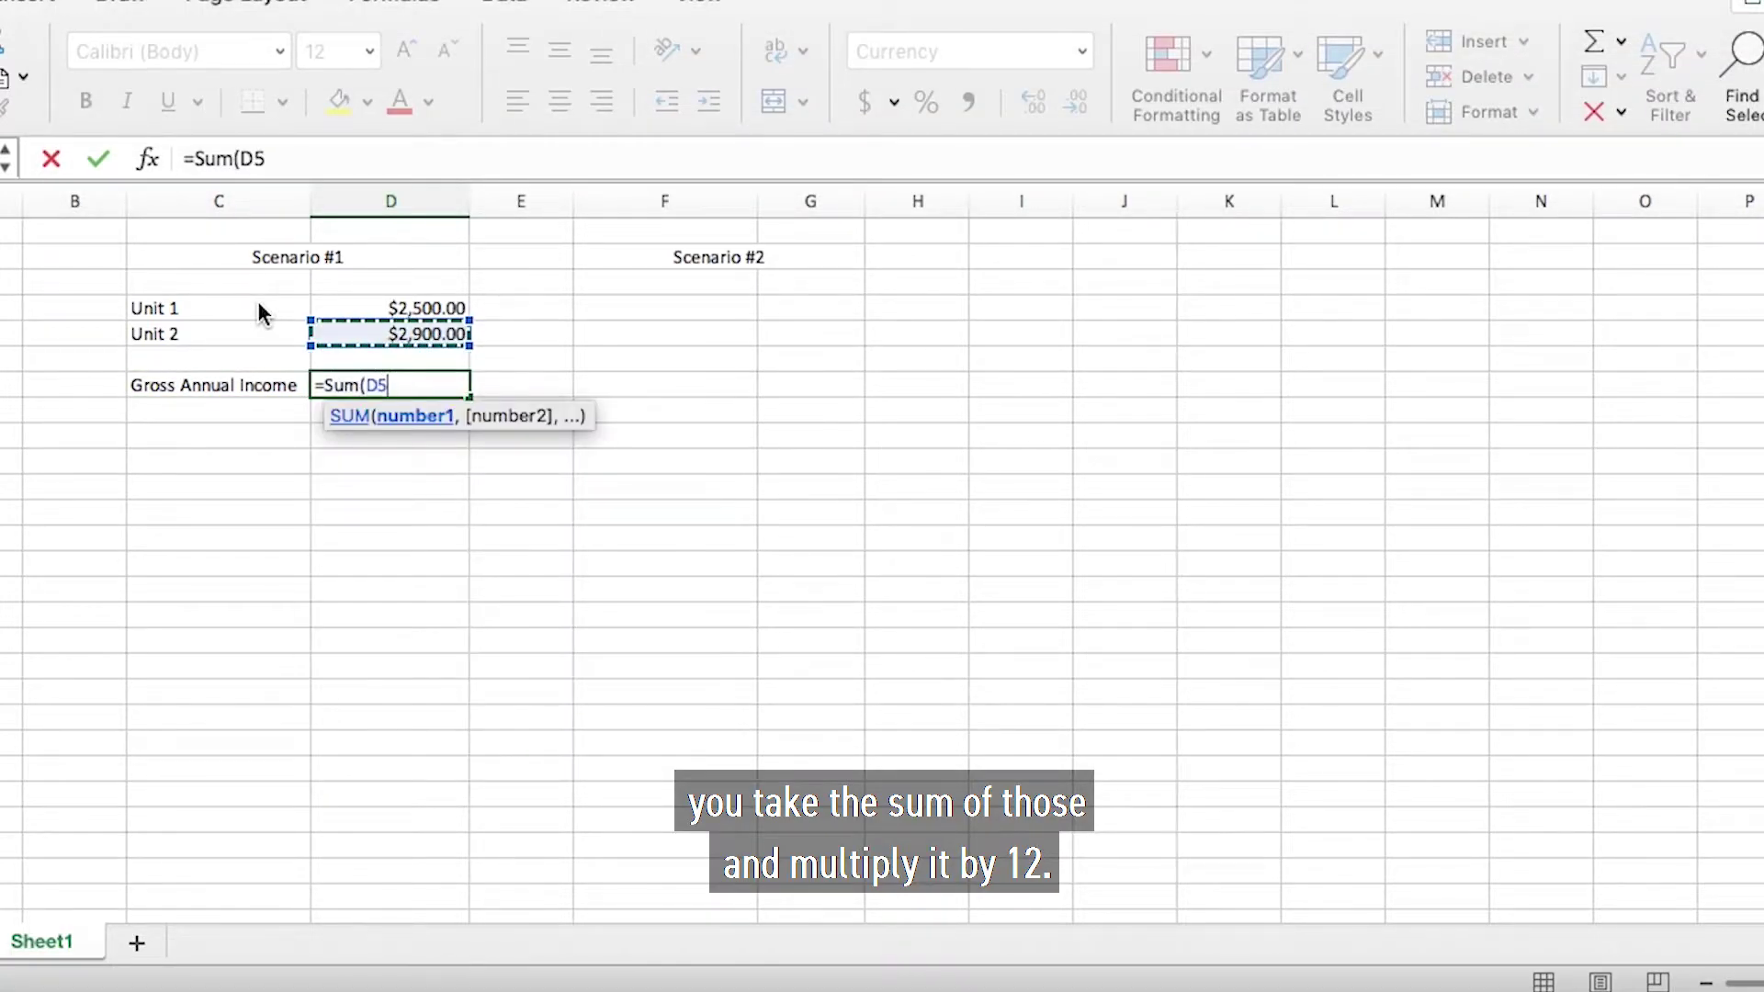
{"action": "key", "text": "shift+Up"}
{"action": "type", "text": ")*12"}
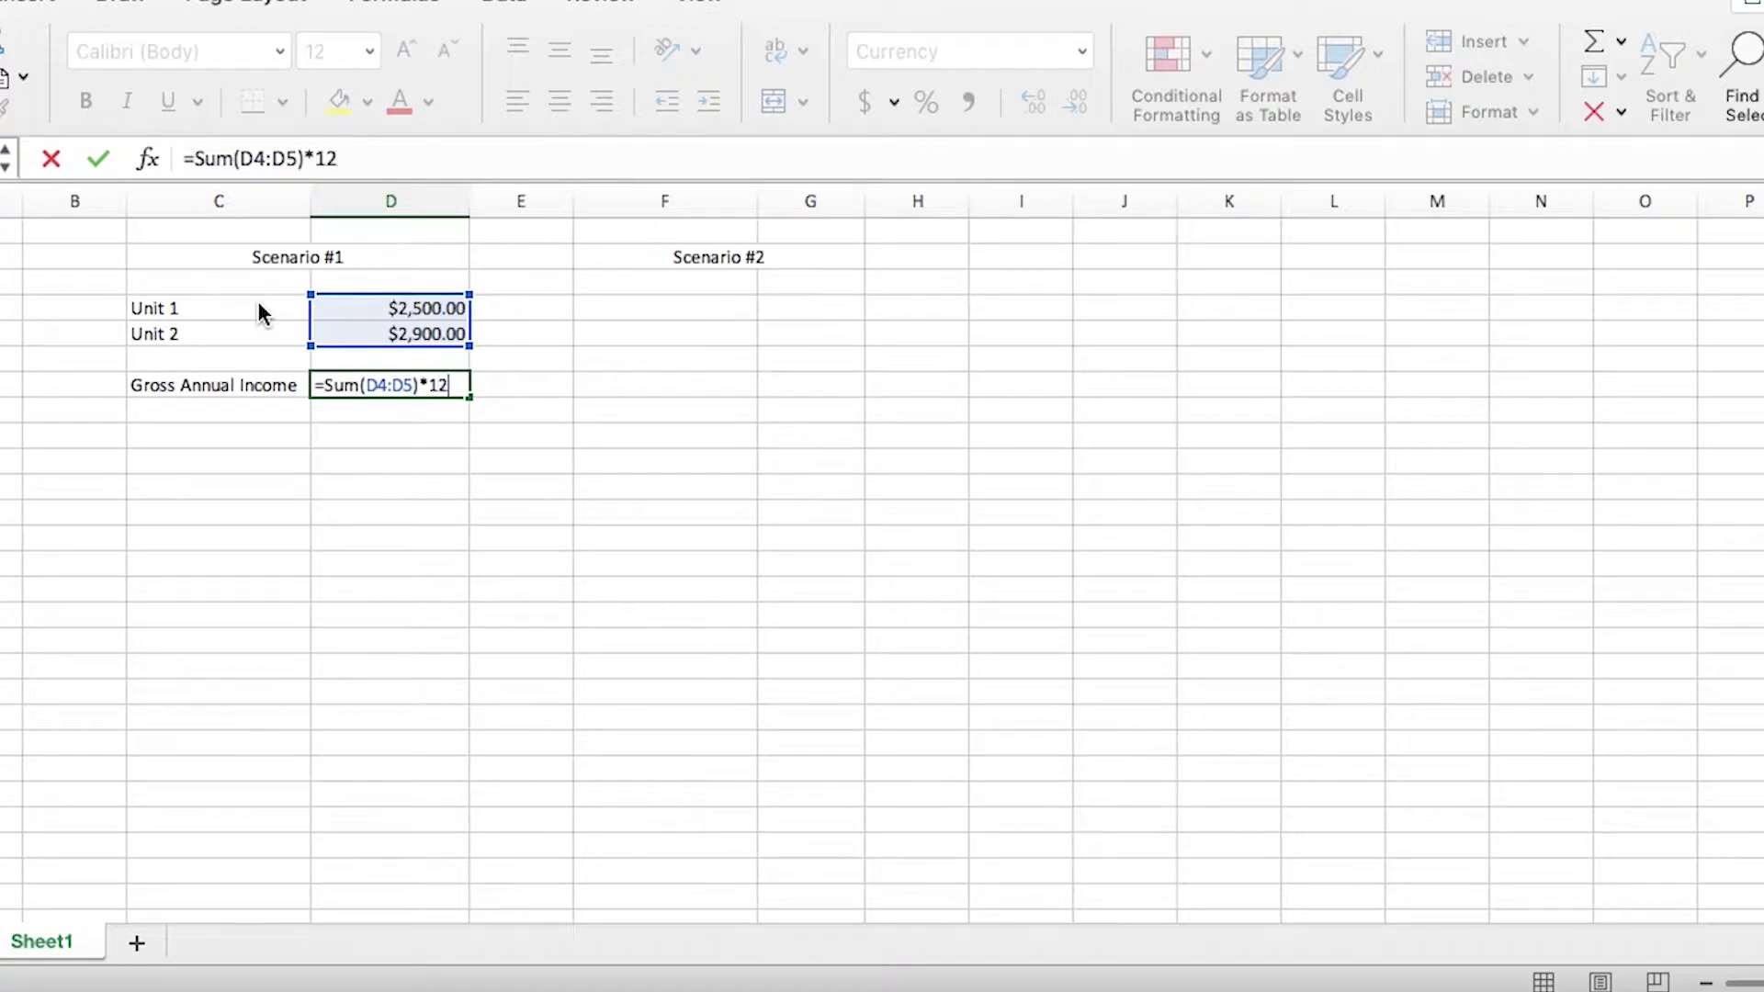
{"action": "key", "text": "Return"}
{"action": "key", "text": "Up"}
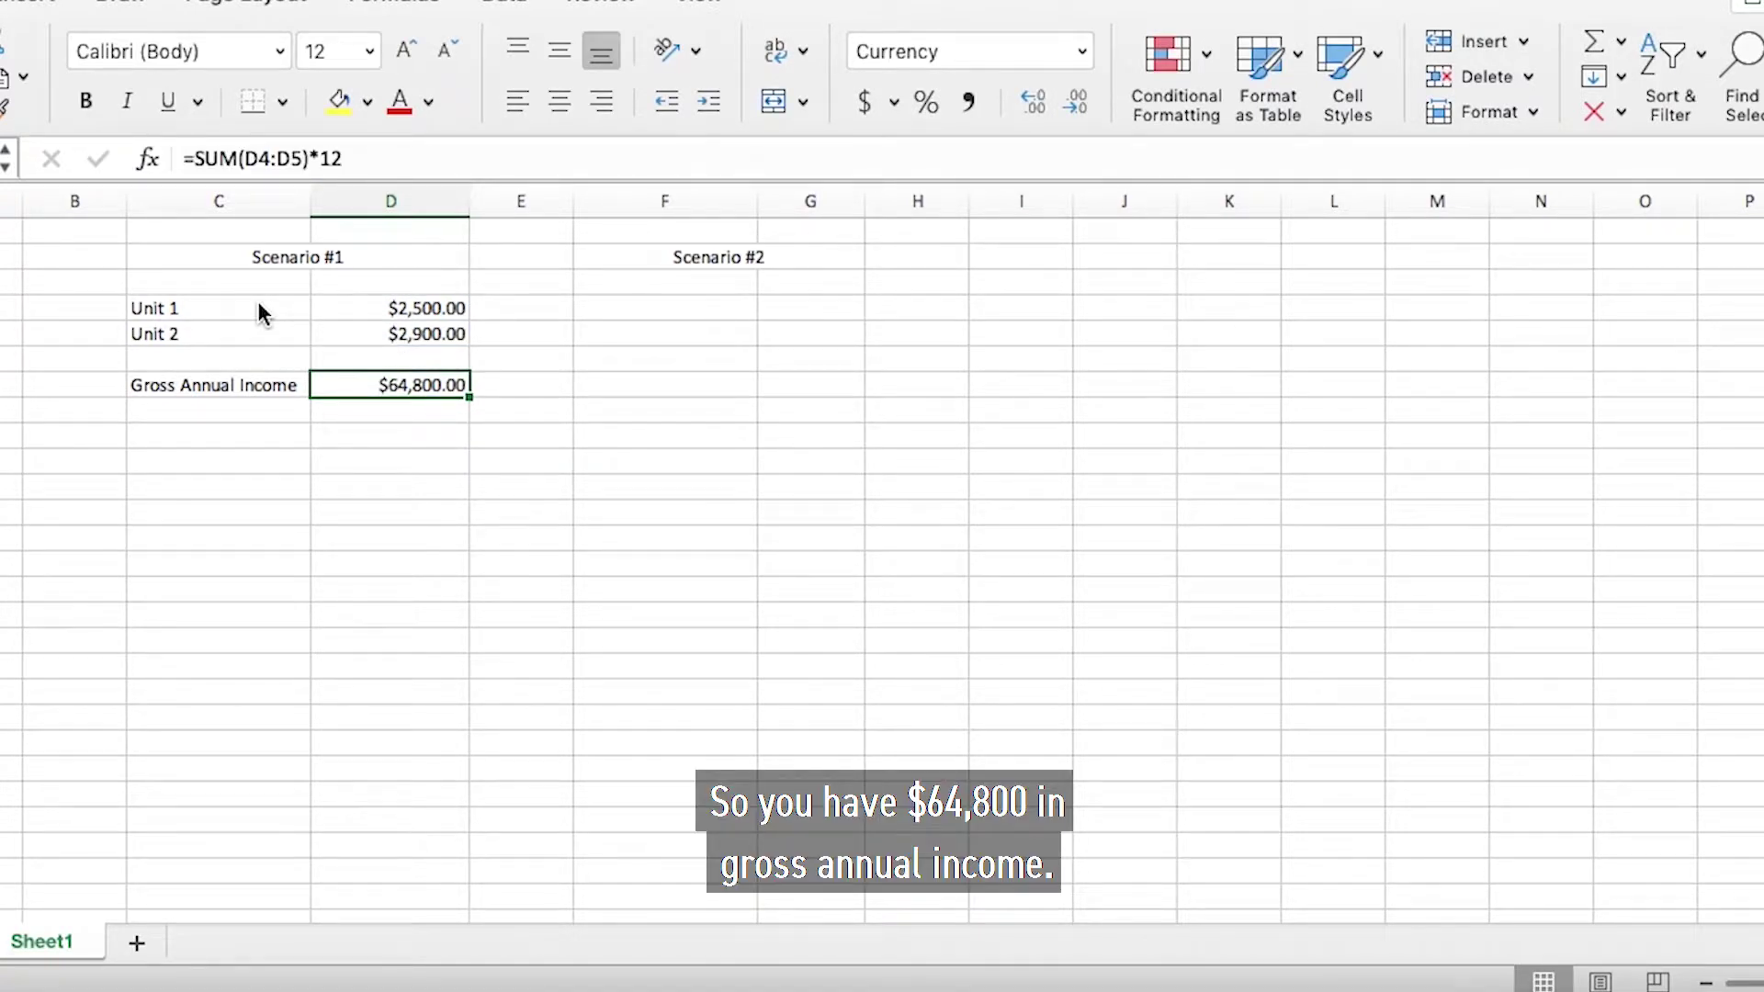
{"action": "key", "text": "Down"}
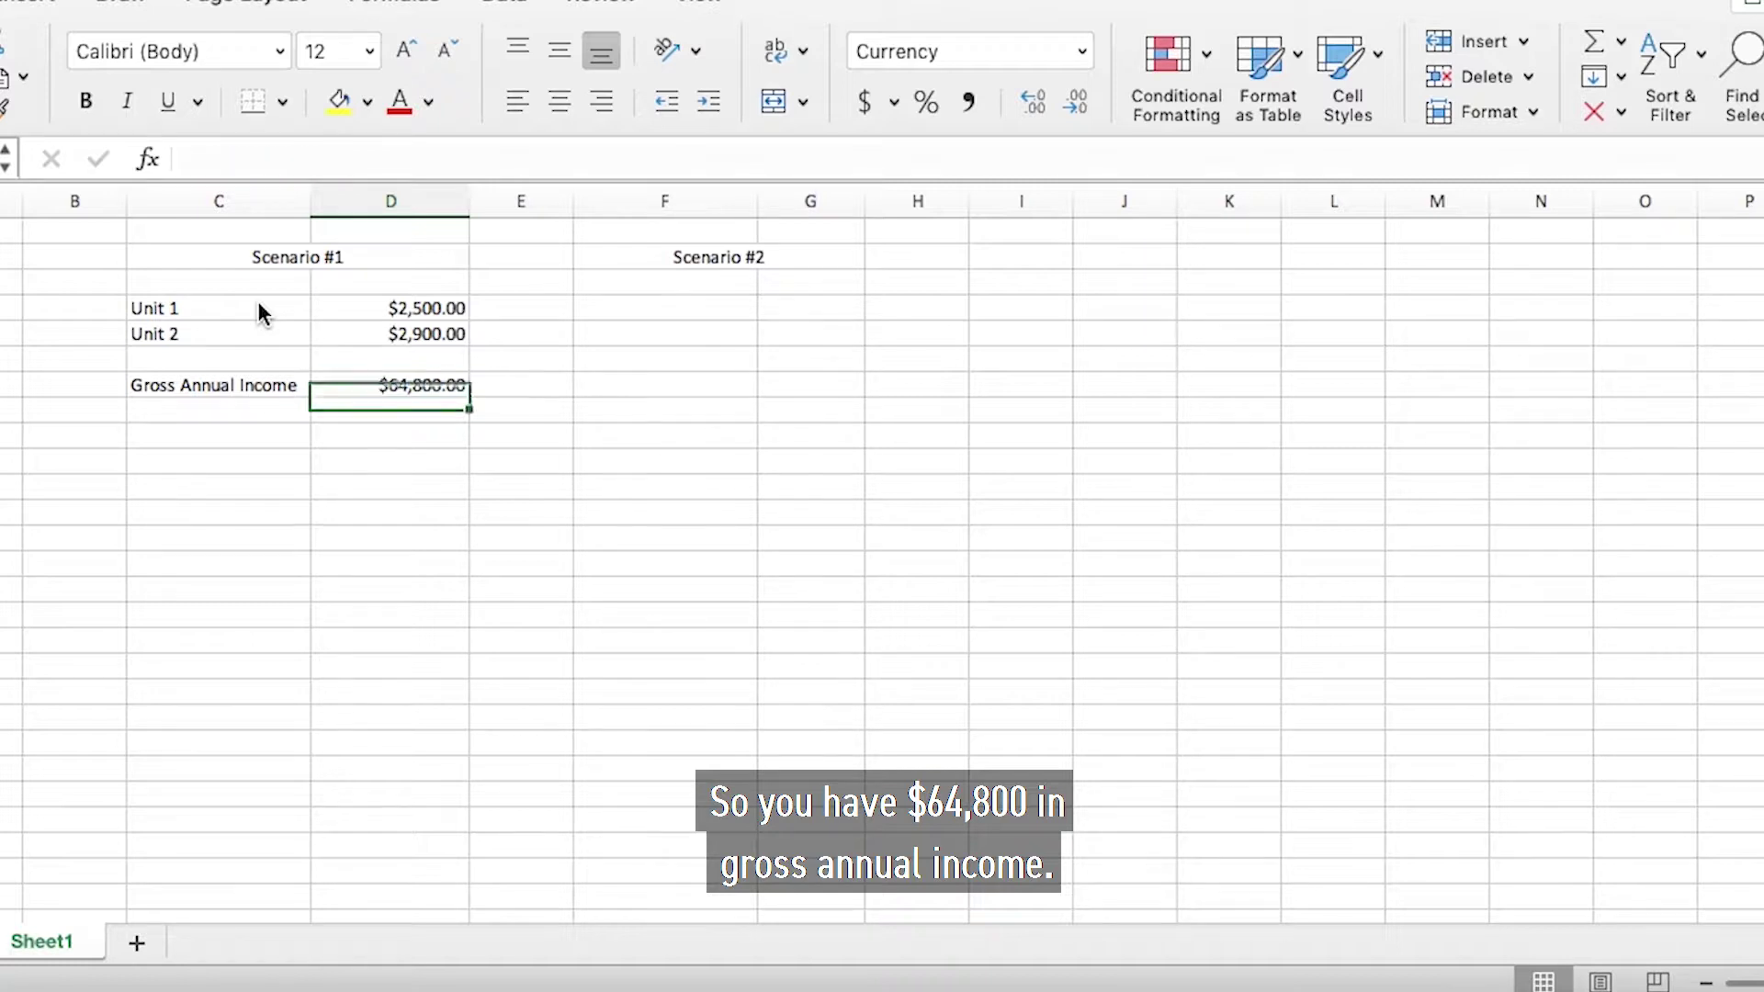
- Add Gross Annual Expenses as =D7*.3 ($19,440.00) and widen column C to fit the labels
{"action": "key", "text": "Left"}
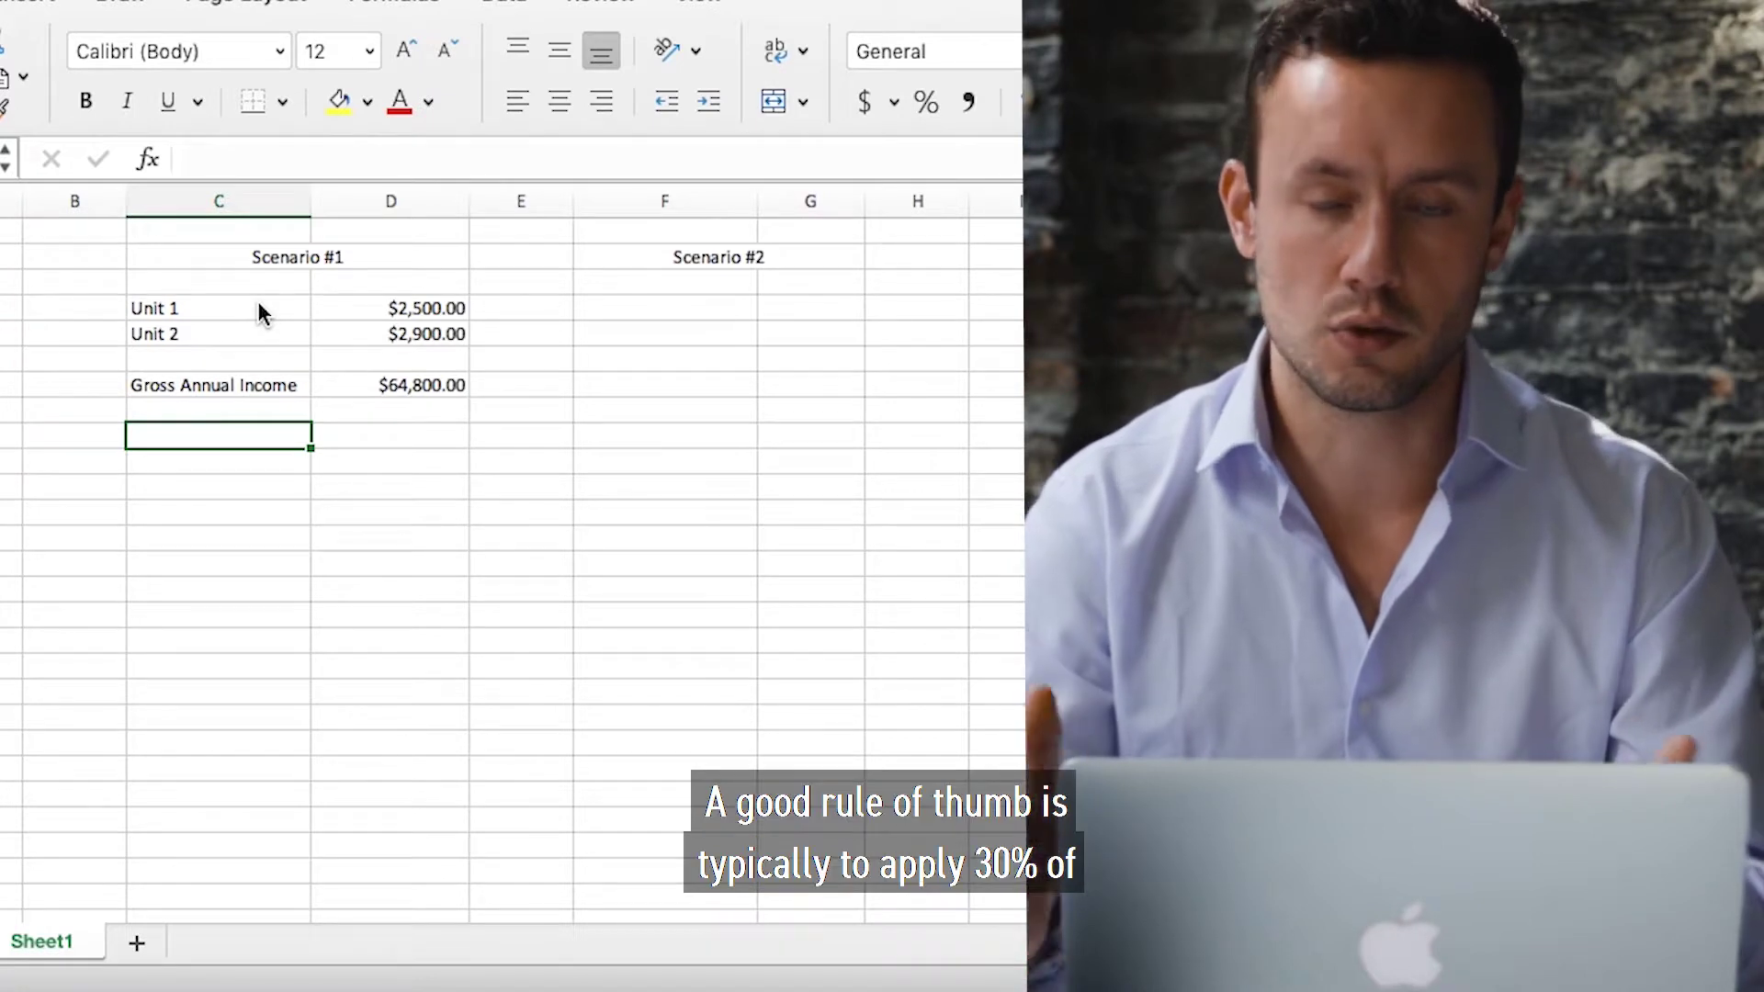
{"action": "type", "text": "G"}
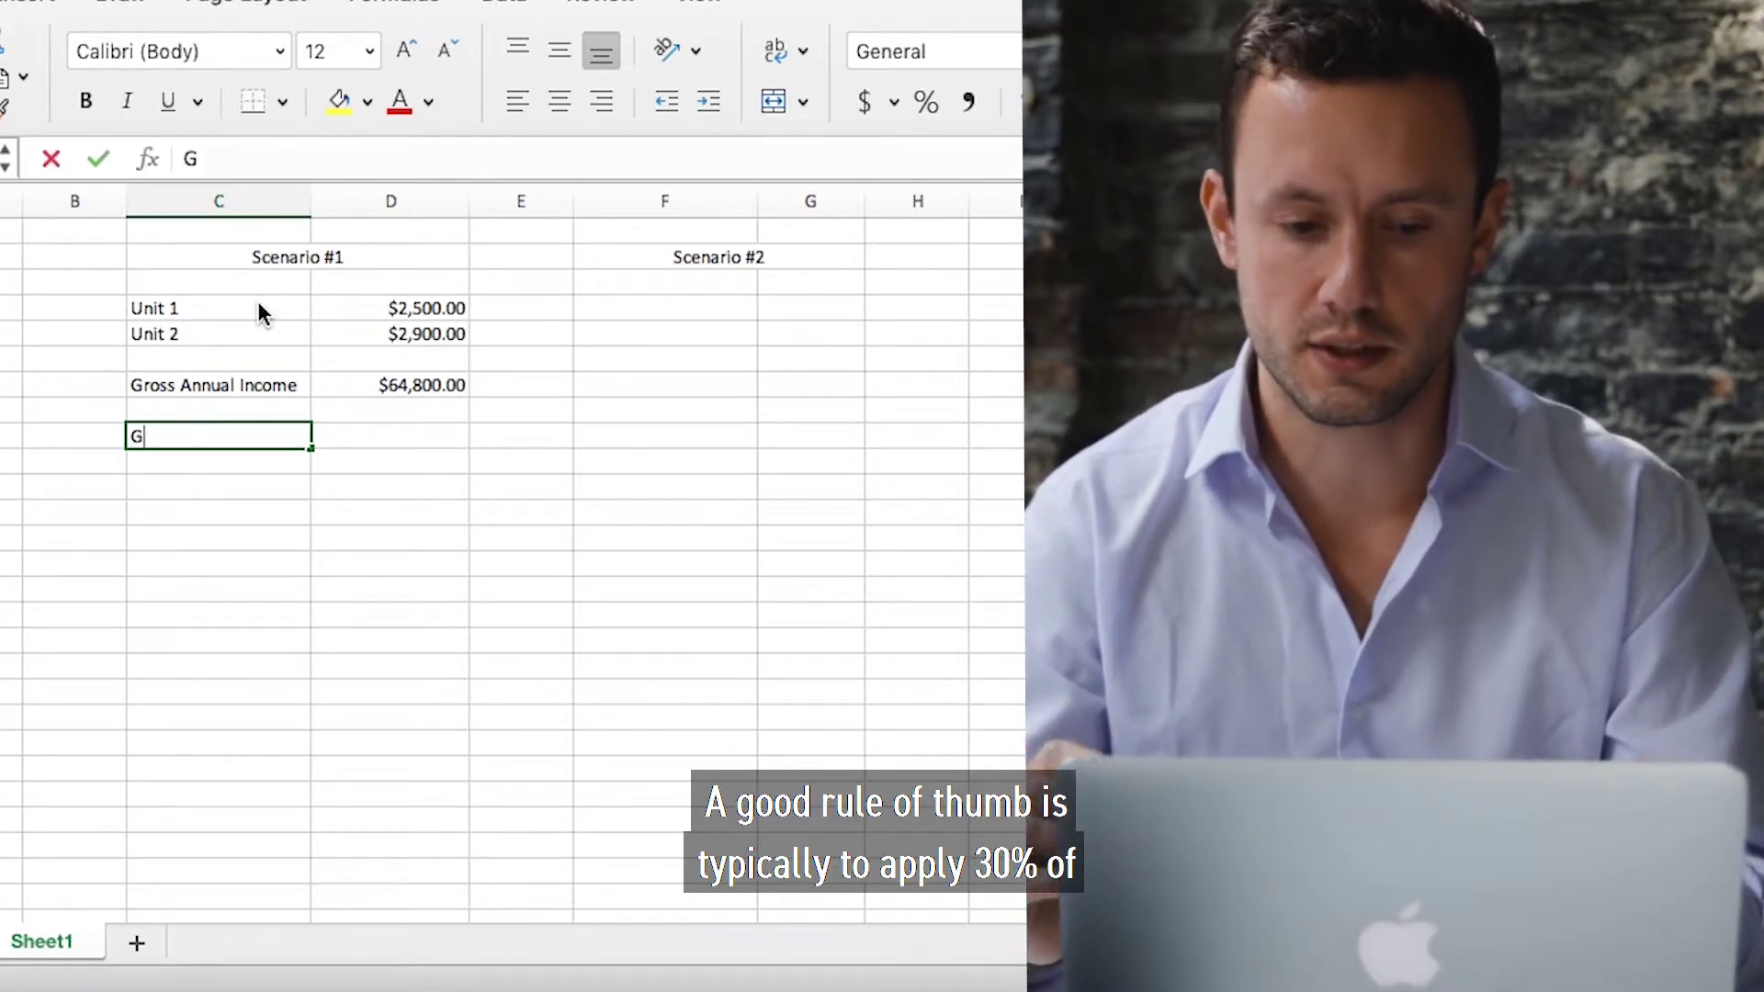
{"action": "type", "text": "ross Annual Expenses"}
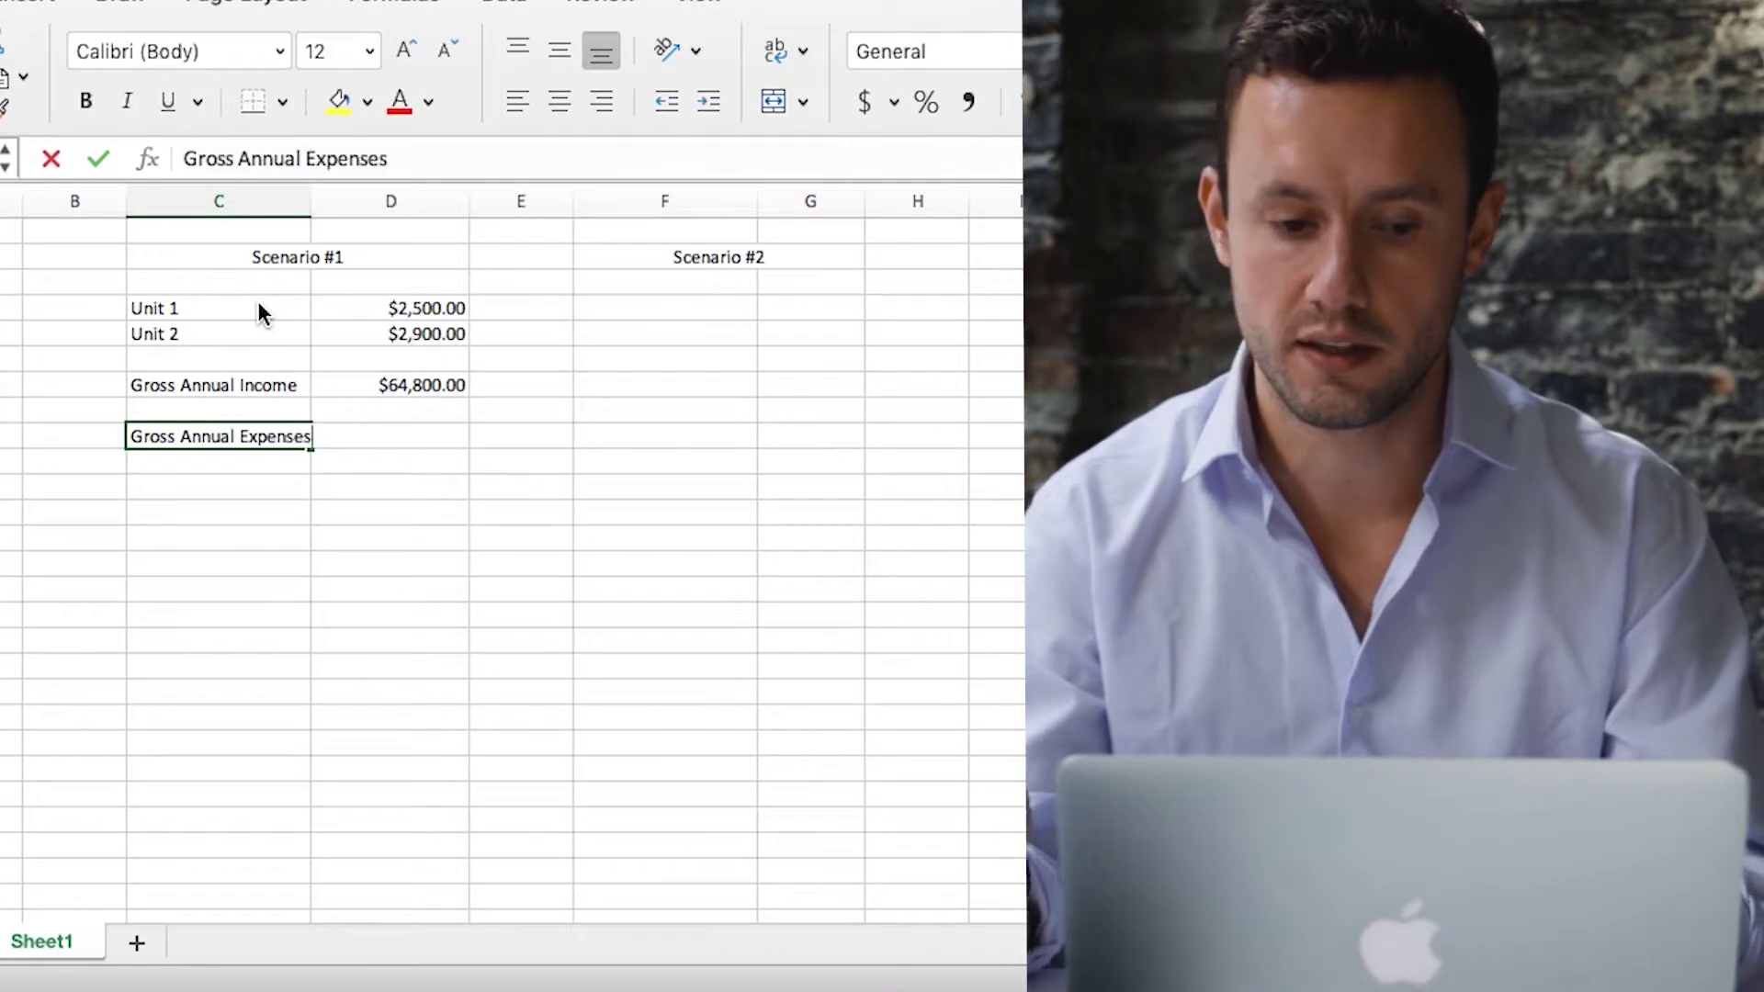
{"action": "key", "text": "Tab"}
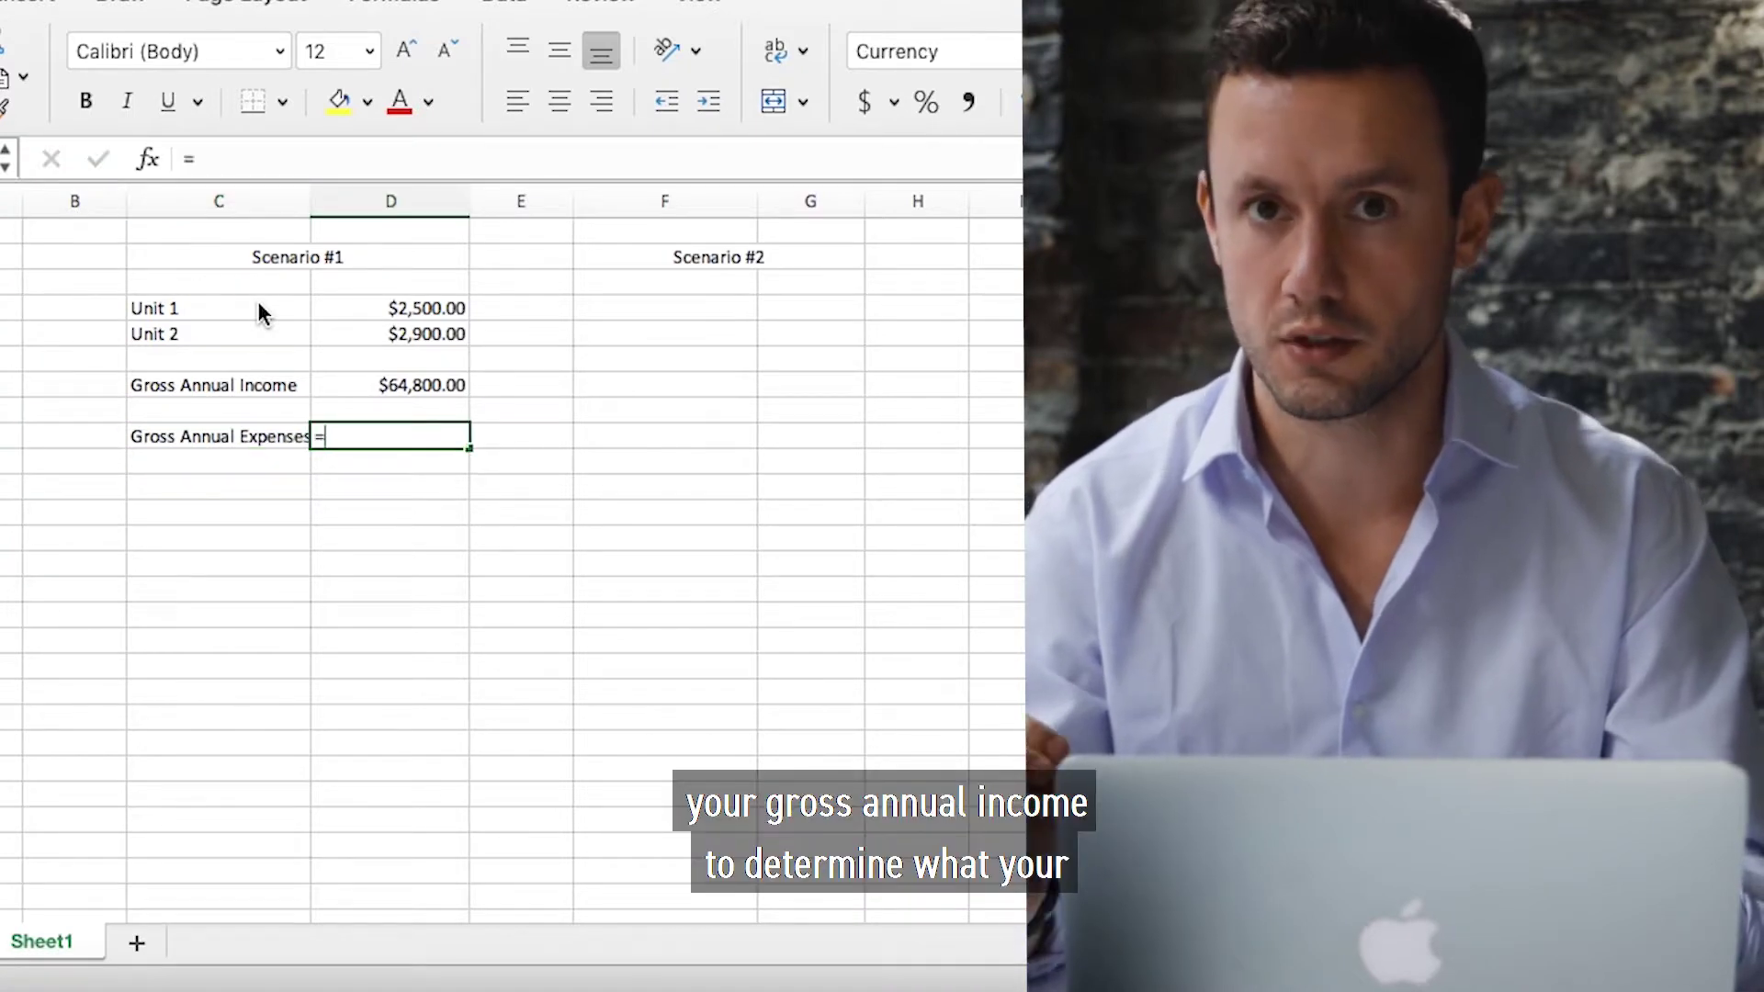
{"action": "type", "text": "="}
{"action": "key", "text": "Up"}
{"action": "key", "text": "Up"}
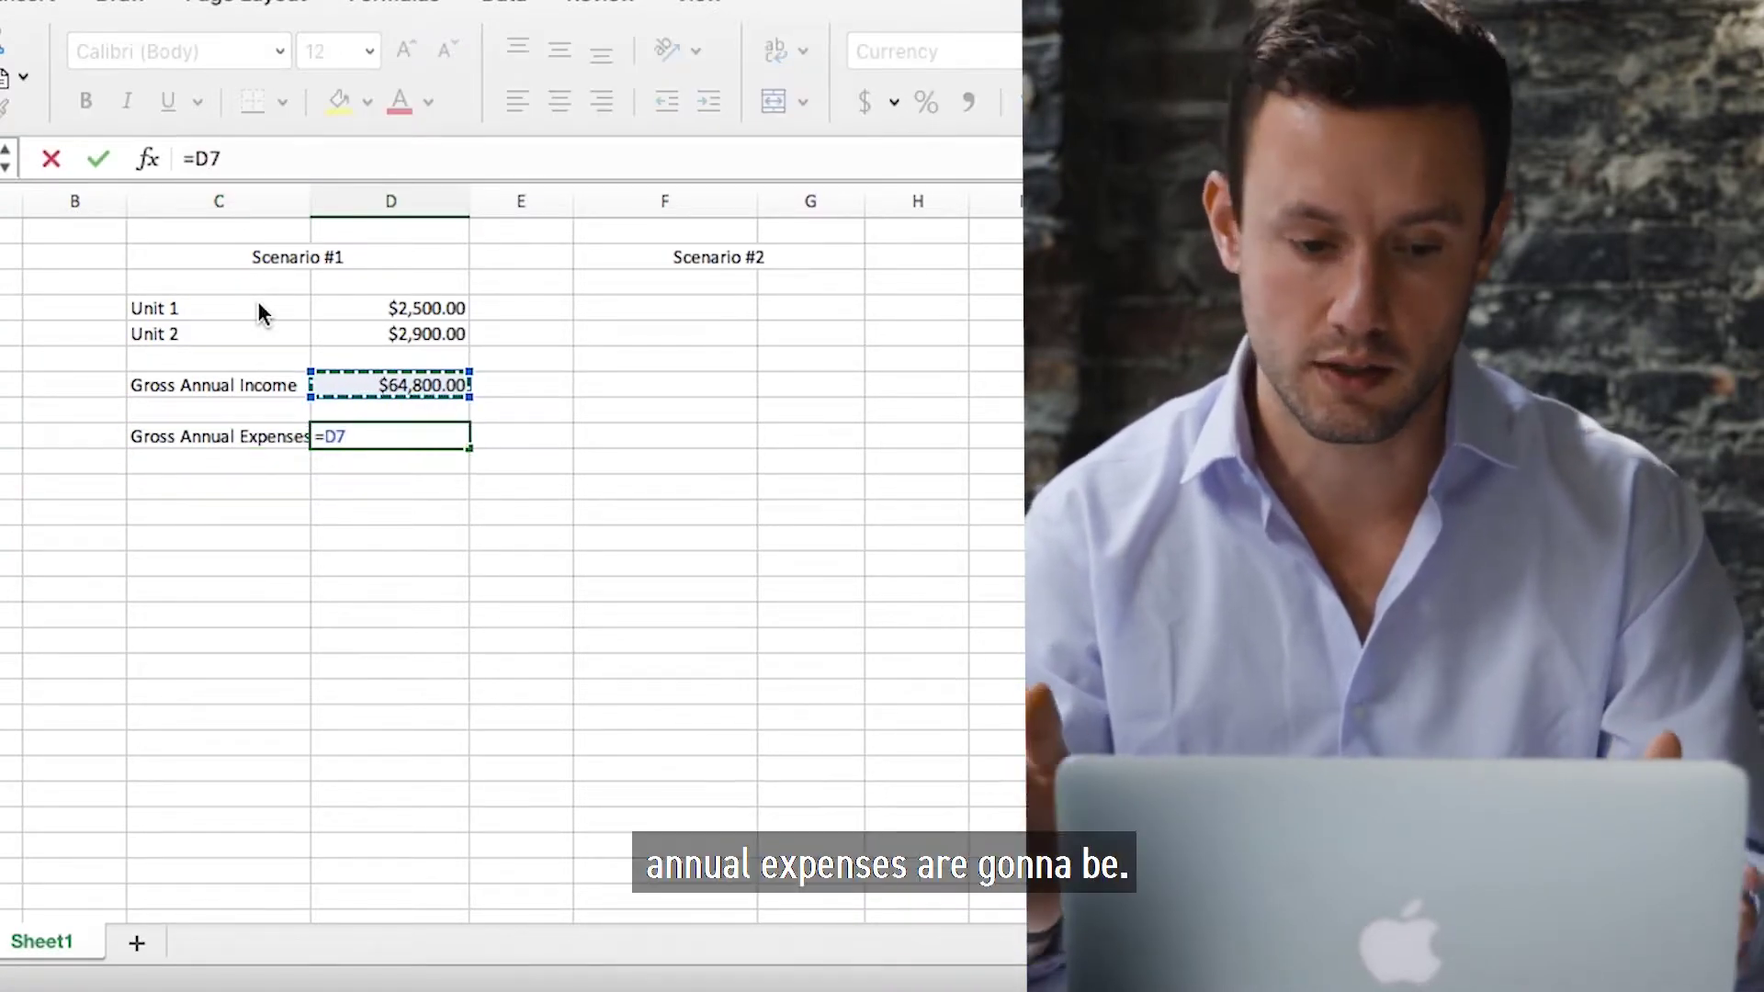
{"action": "type", "text": "*.3"}
{"action": "key", "text": "Return"}
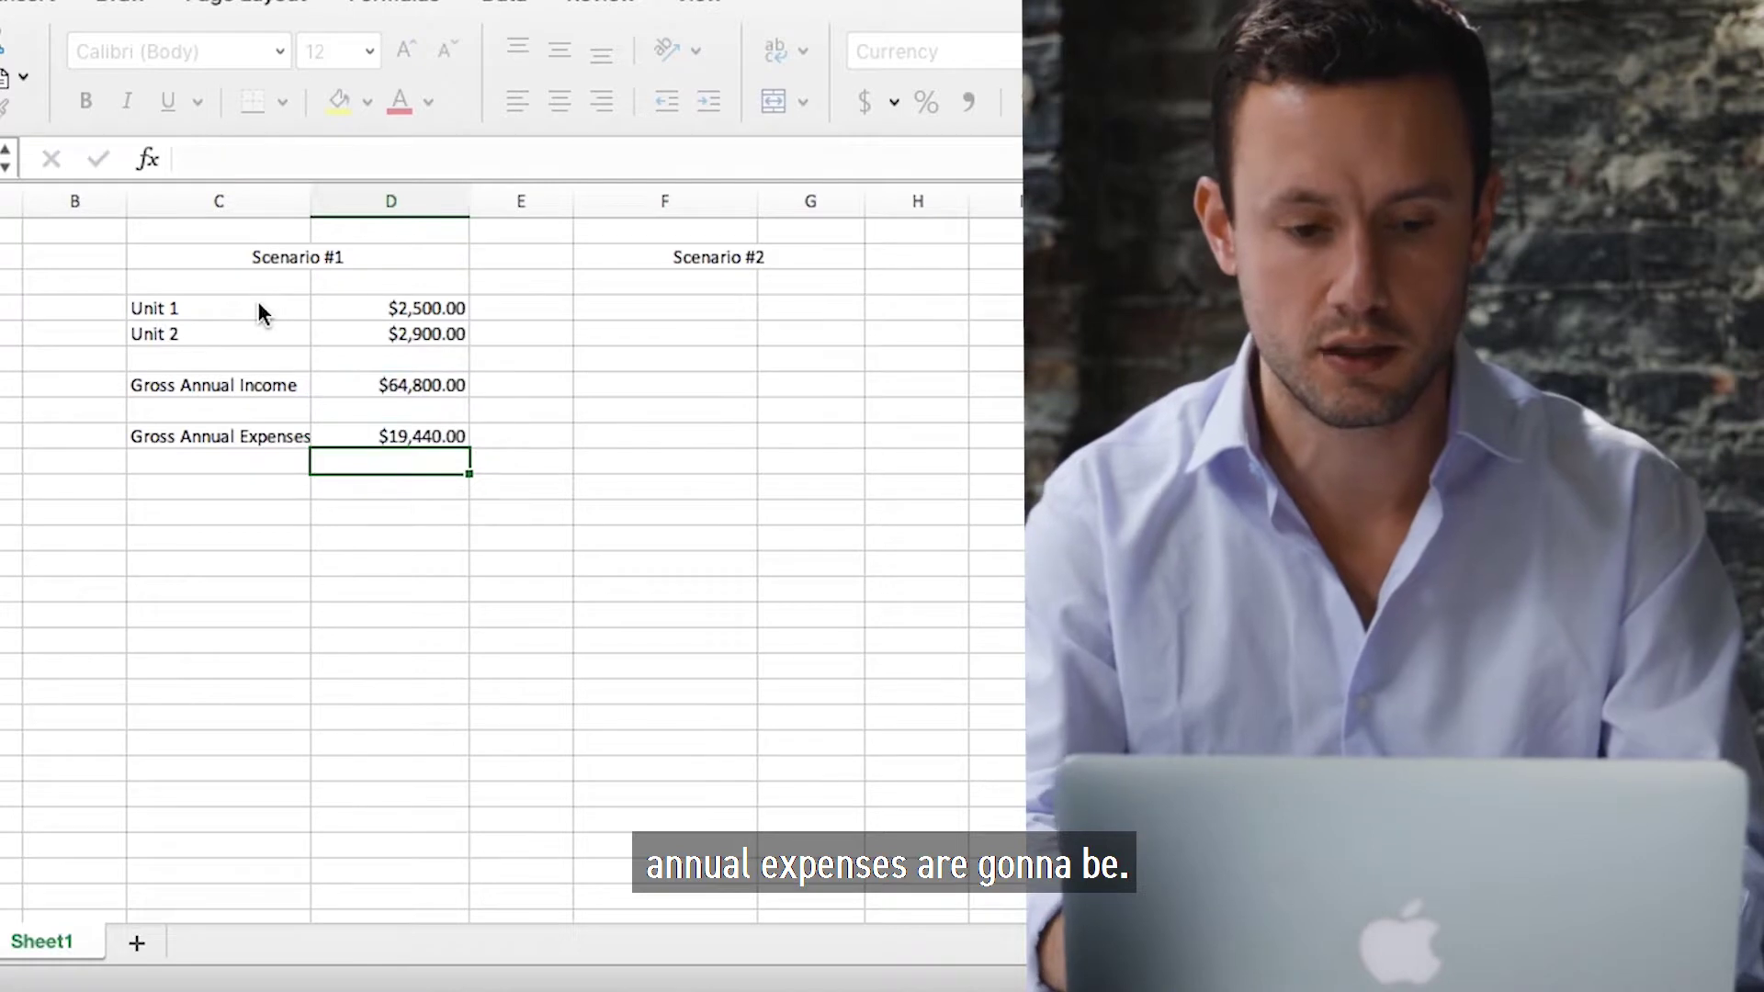
{"action": "key", "text": "Up"}
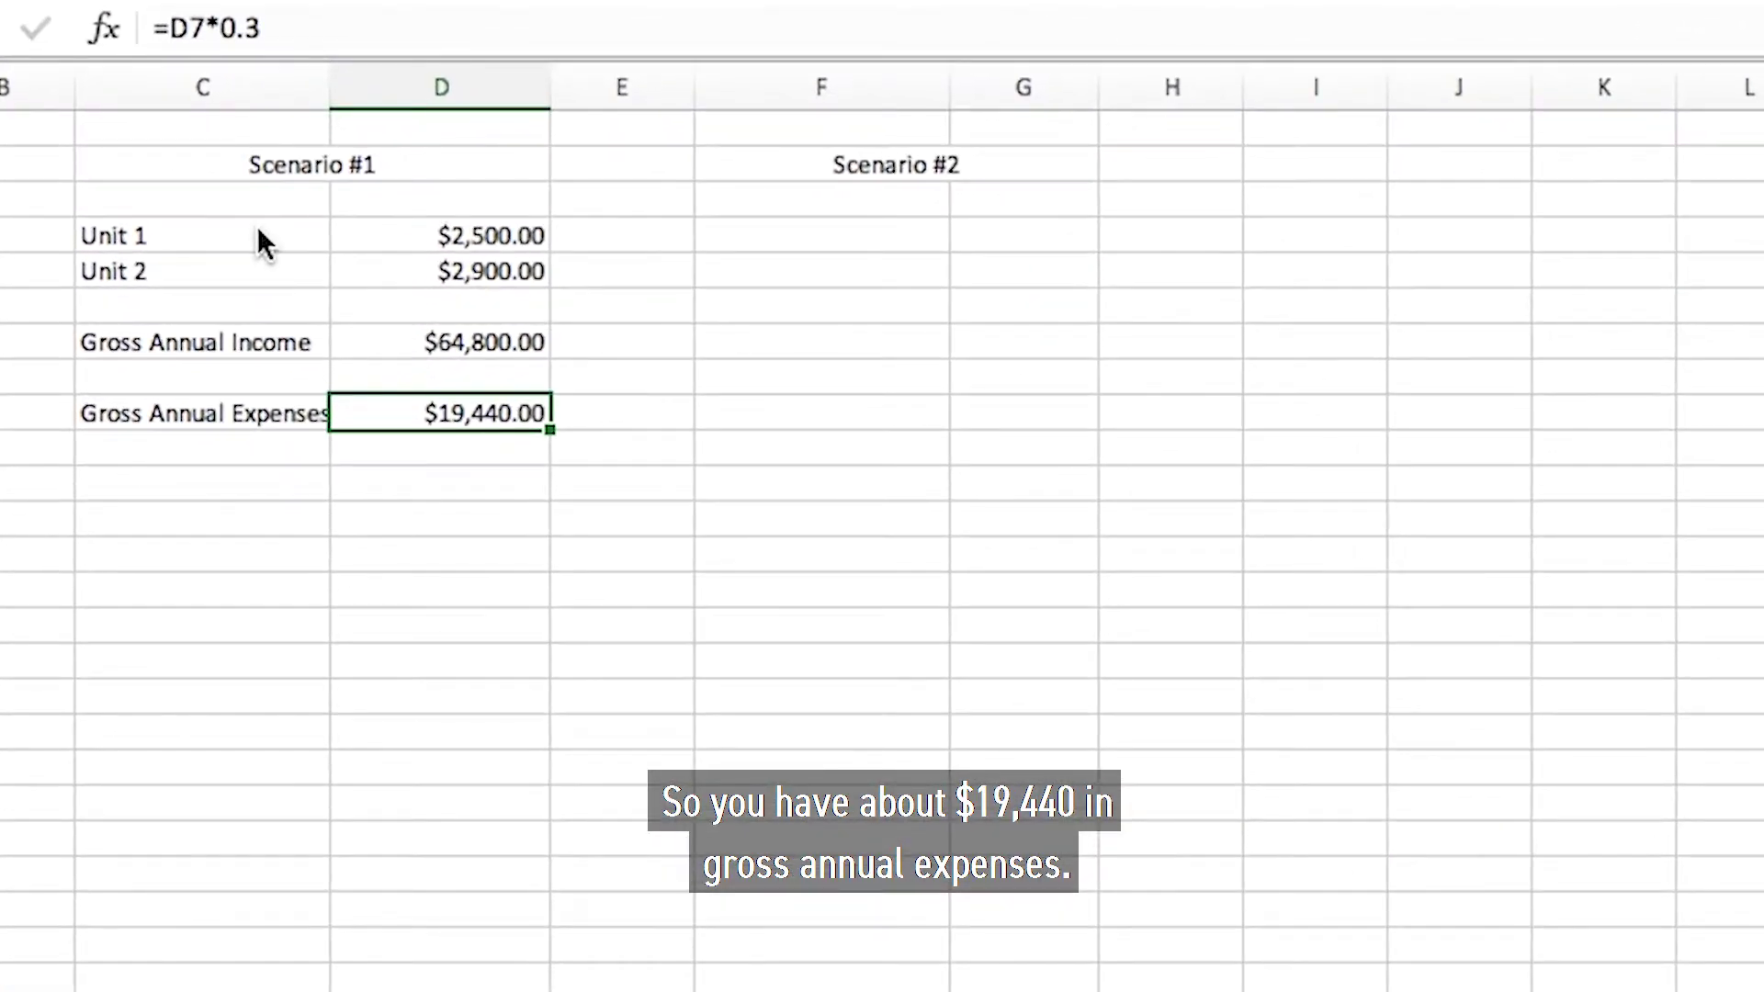
{"action": "key", "text": "Down"}
{"action": "key", "text": "Left"}
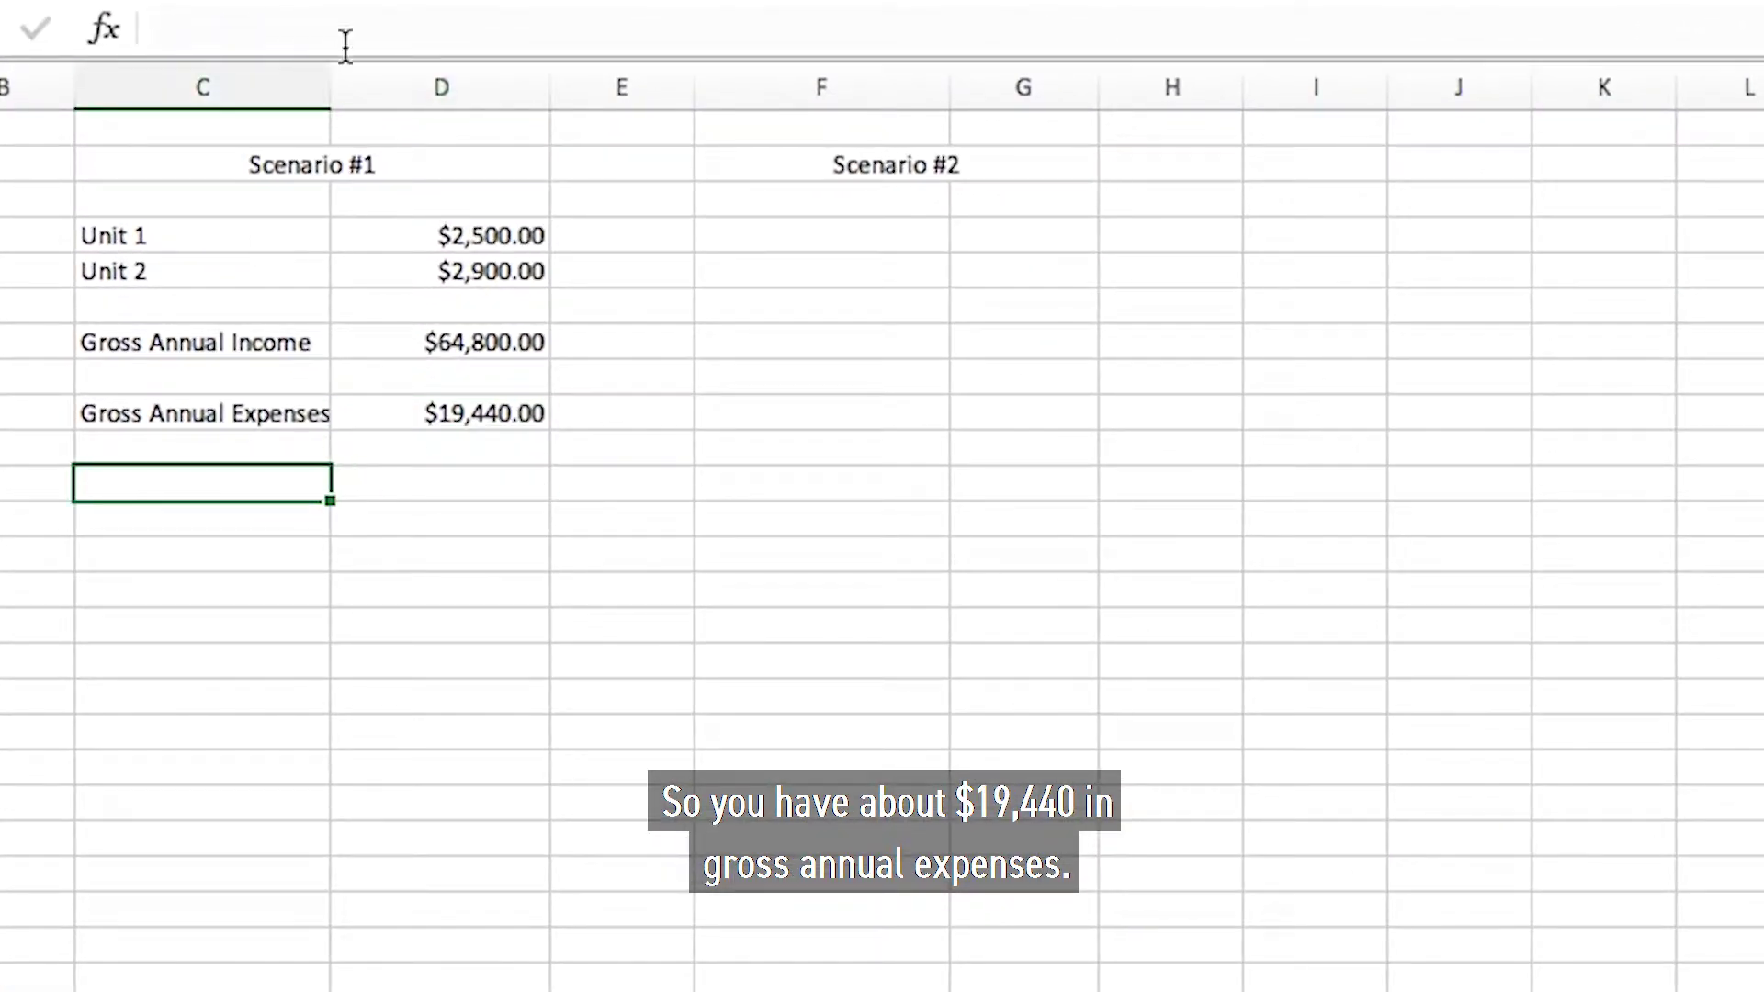
{"action": "left_click_drag", "start_coordinate": [330, 88], "coordinate": [344, 87]}
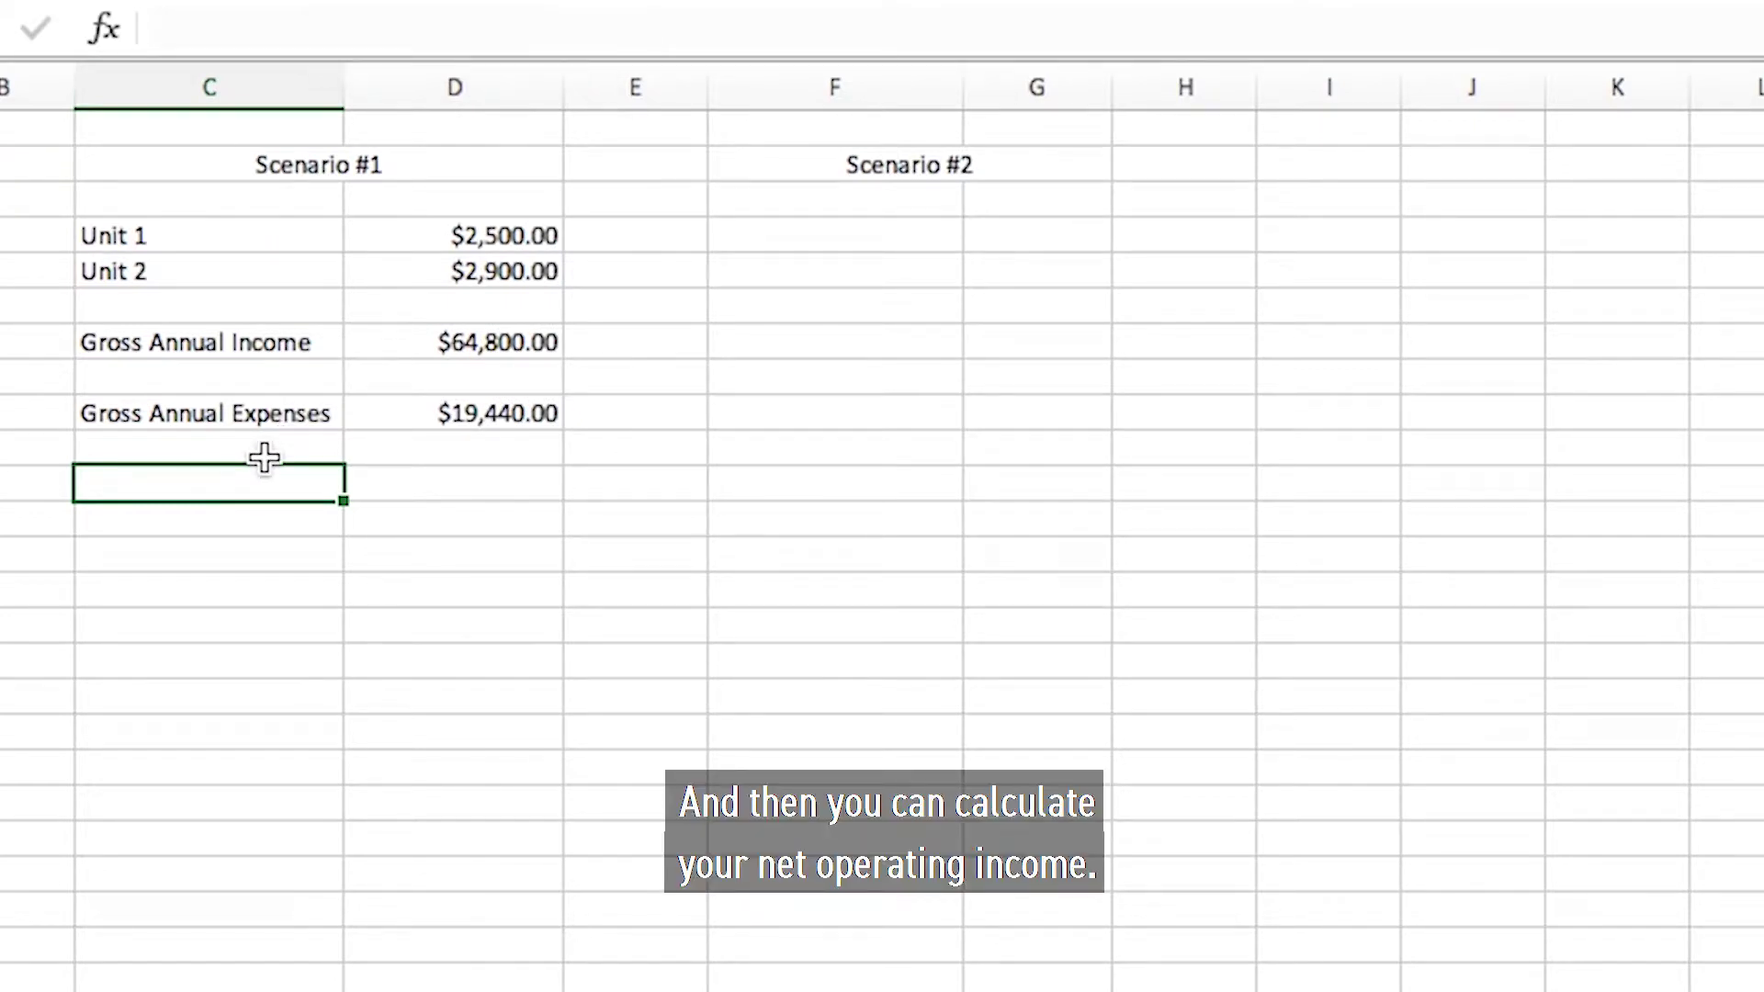
- Label the Net Operating Income row and compute =D7-D9 beside it, giving $45,360.00
{"action": "type", "text": "Net O"}
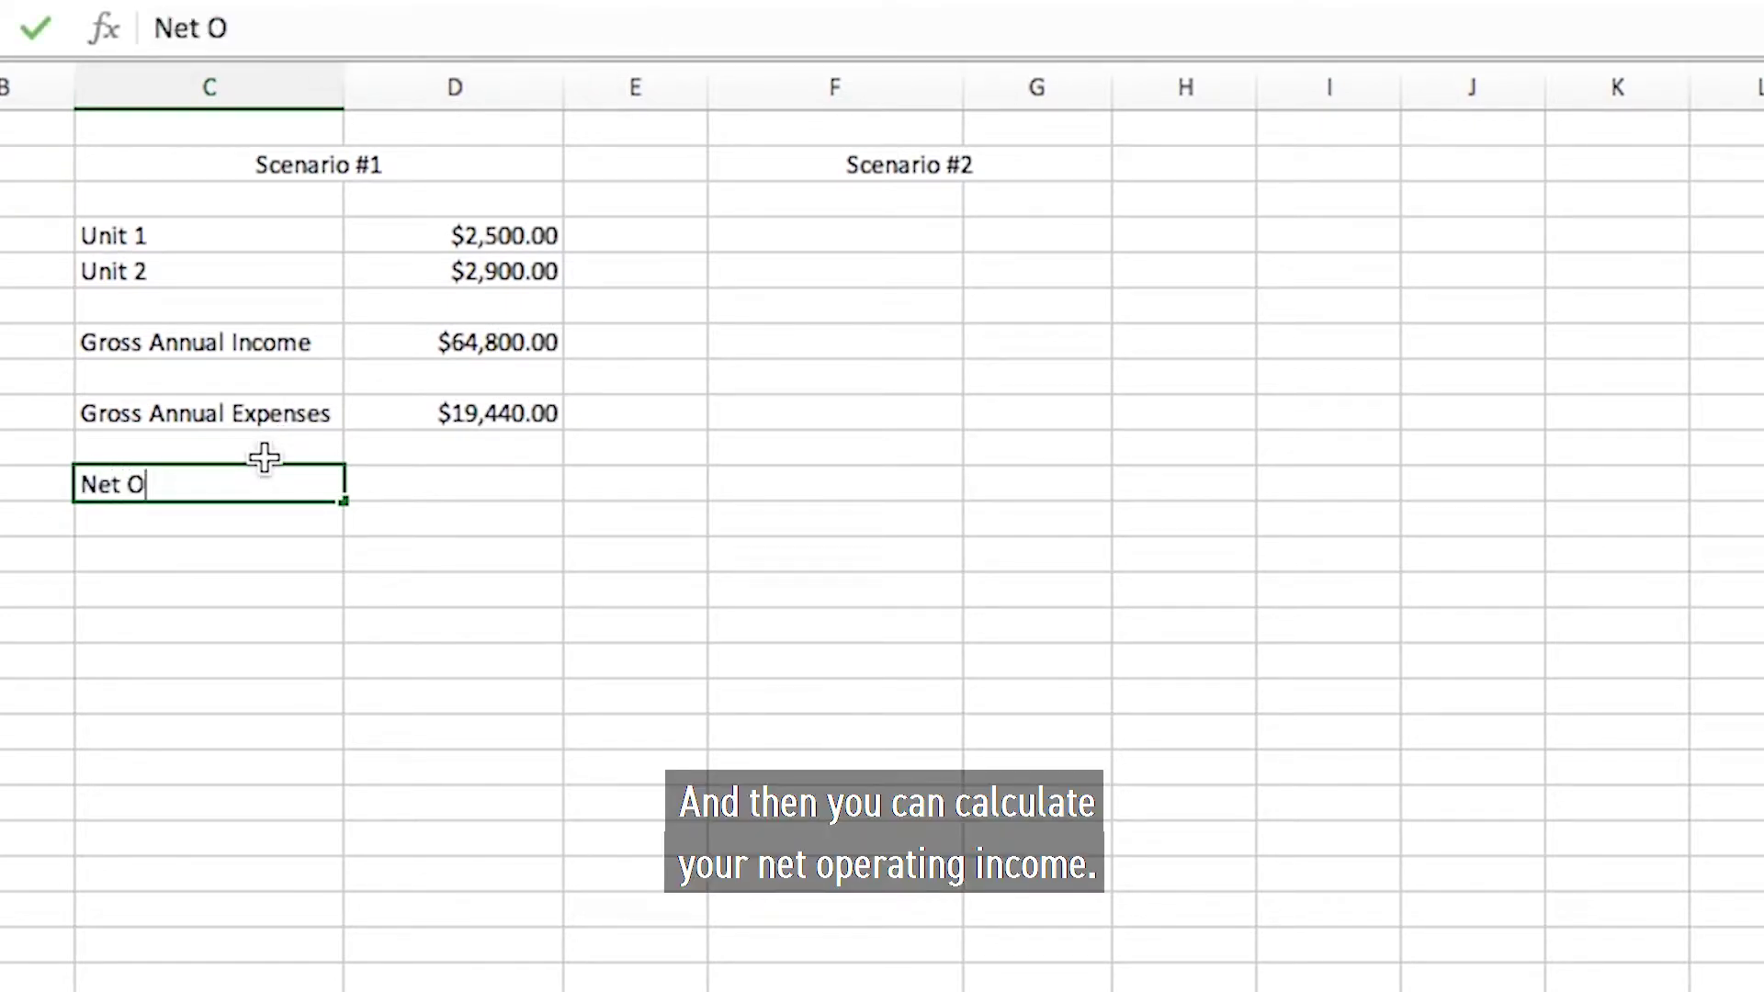
{"action": "type", "text": "perating Income"}
{"action": "key", "text": "Return"}
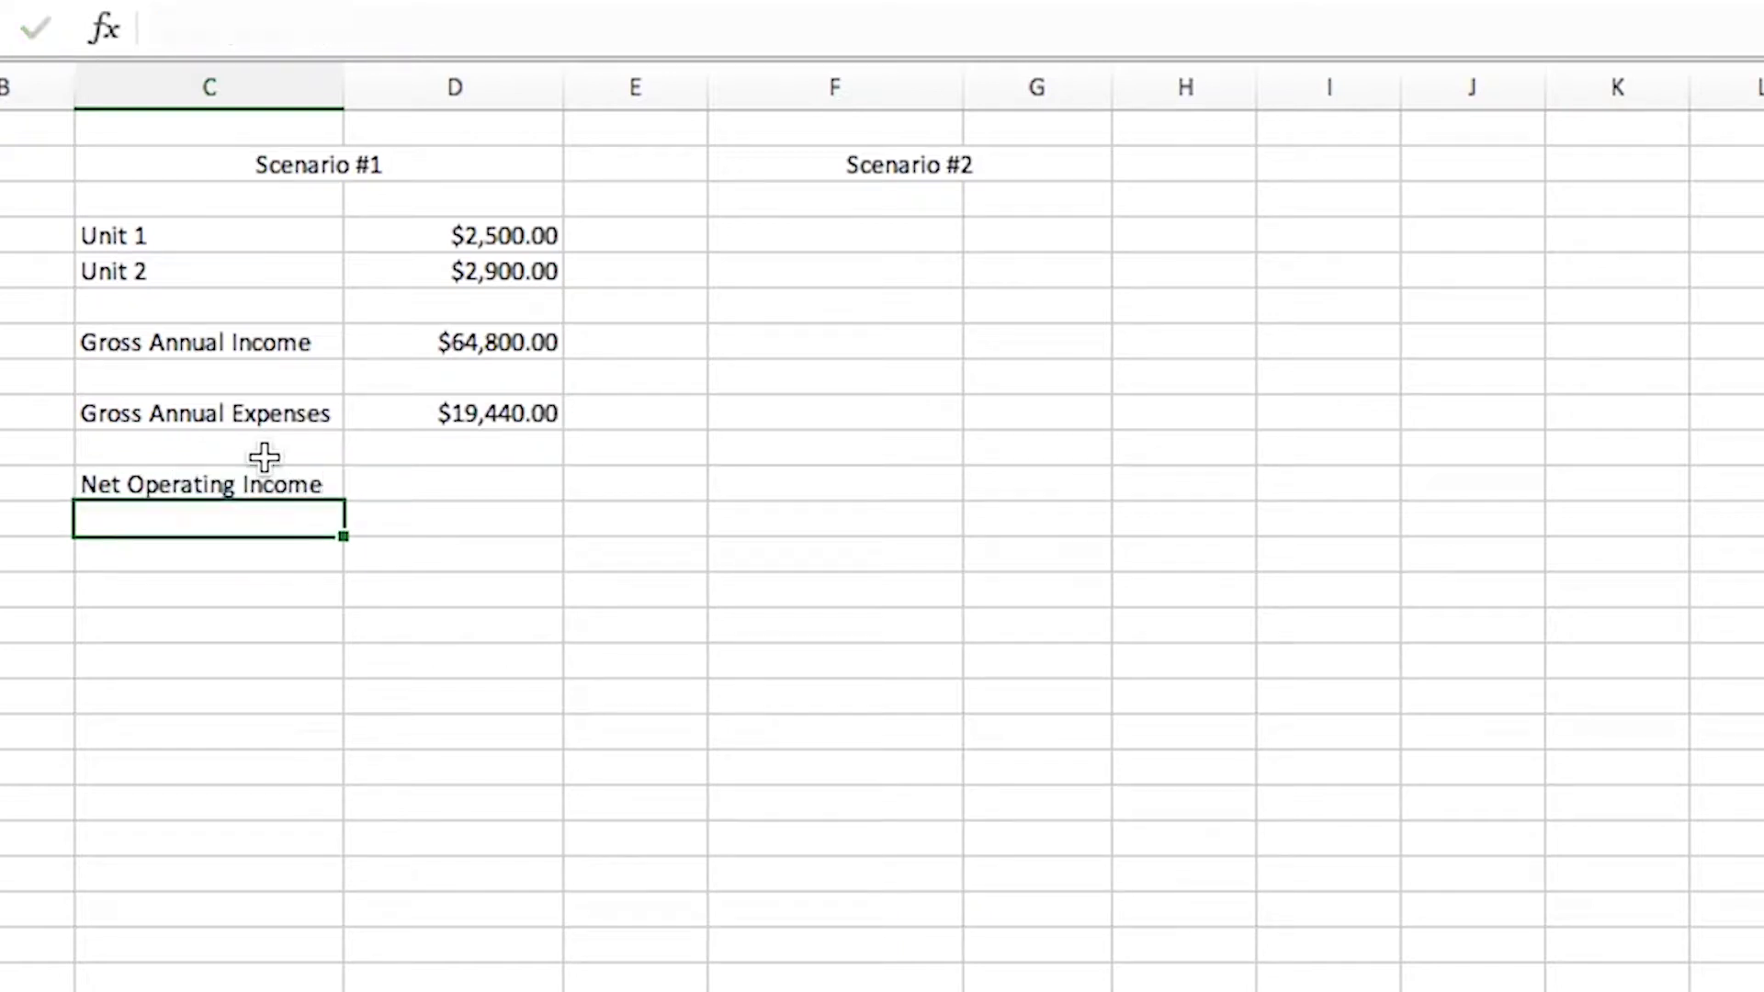
{"action": "key", "text": "Up"}
{"action": "key", "text": "Right"}
{"action": "type", "text": "="}
{"action": "key", "text": "Up"}
{"action": "key", "text": "Up"}
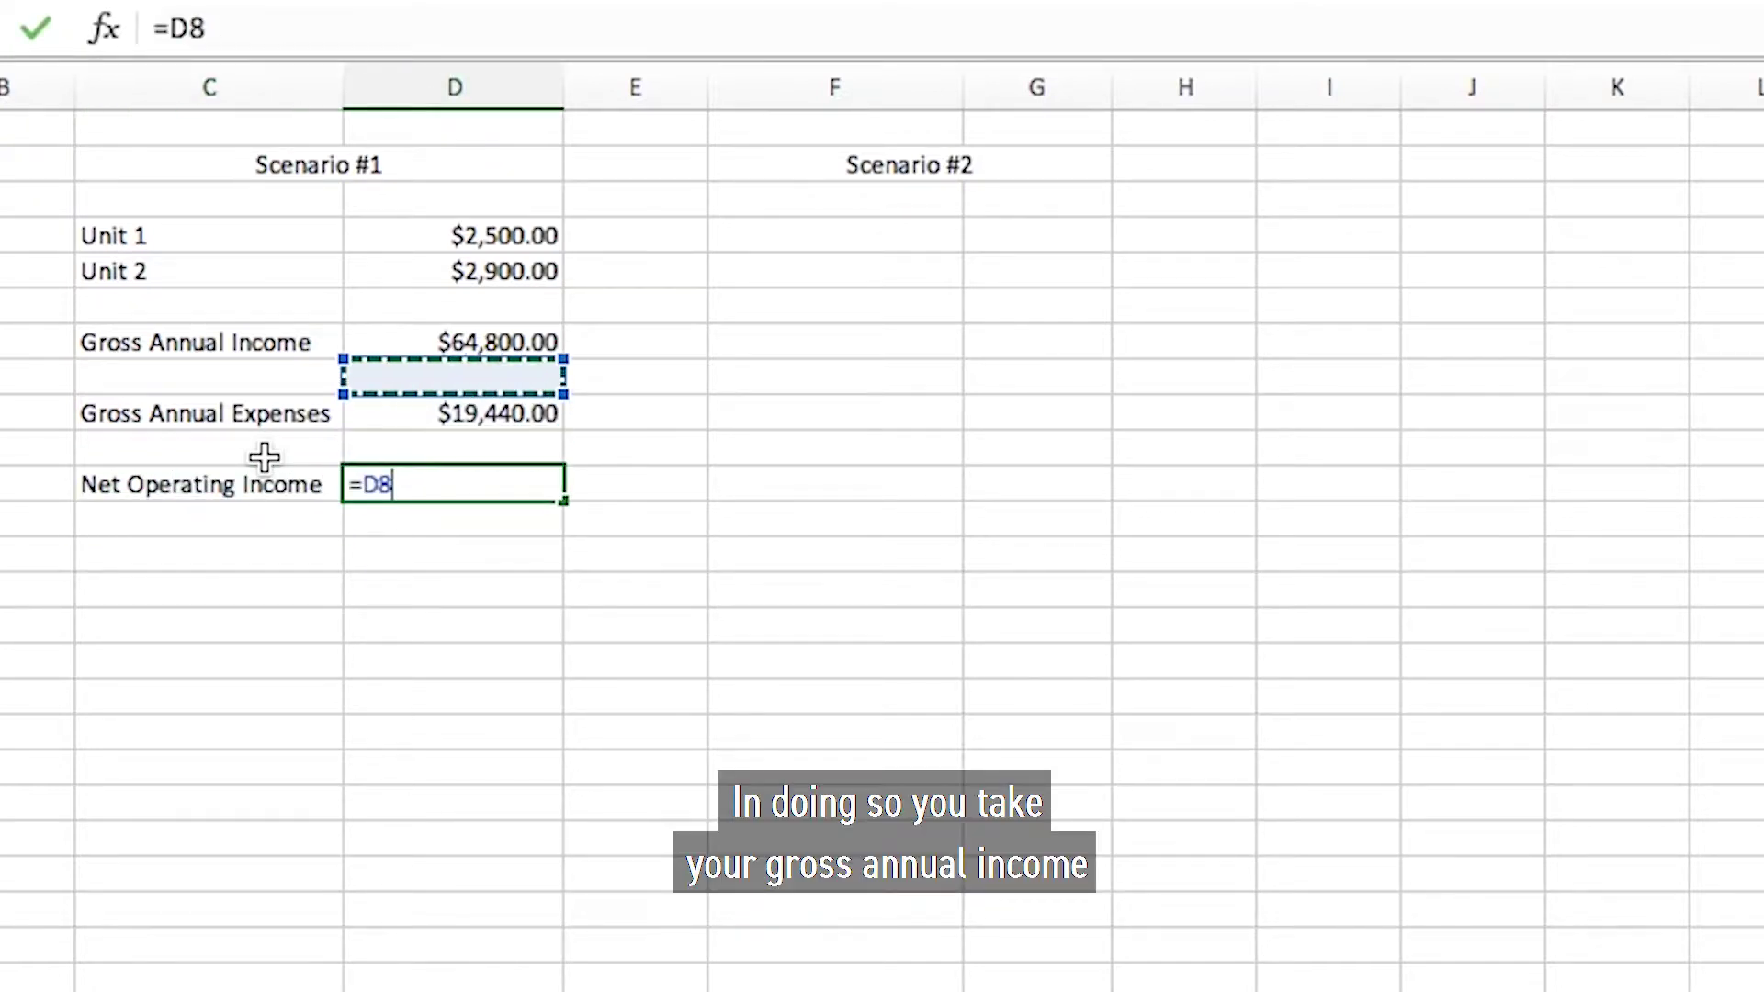
{"action": "key", "text": "Up"}
{"action": "type", "text": "-"}
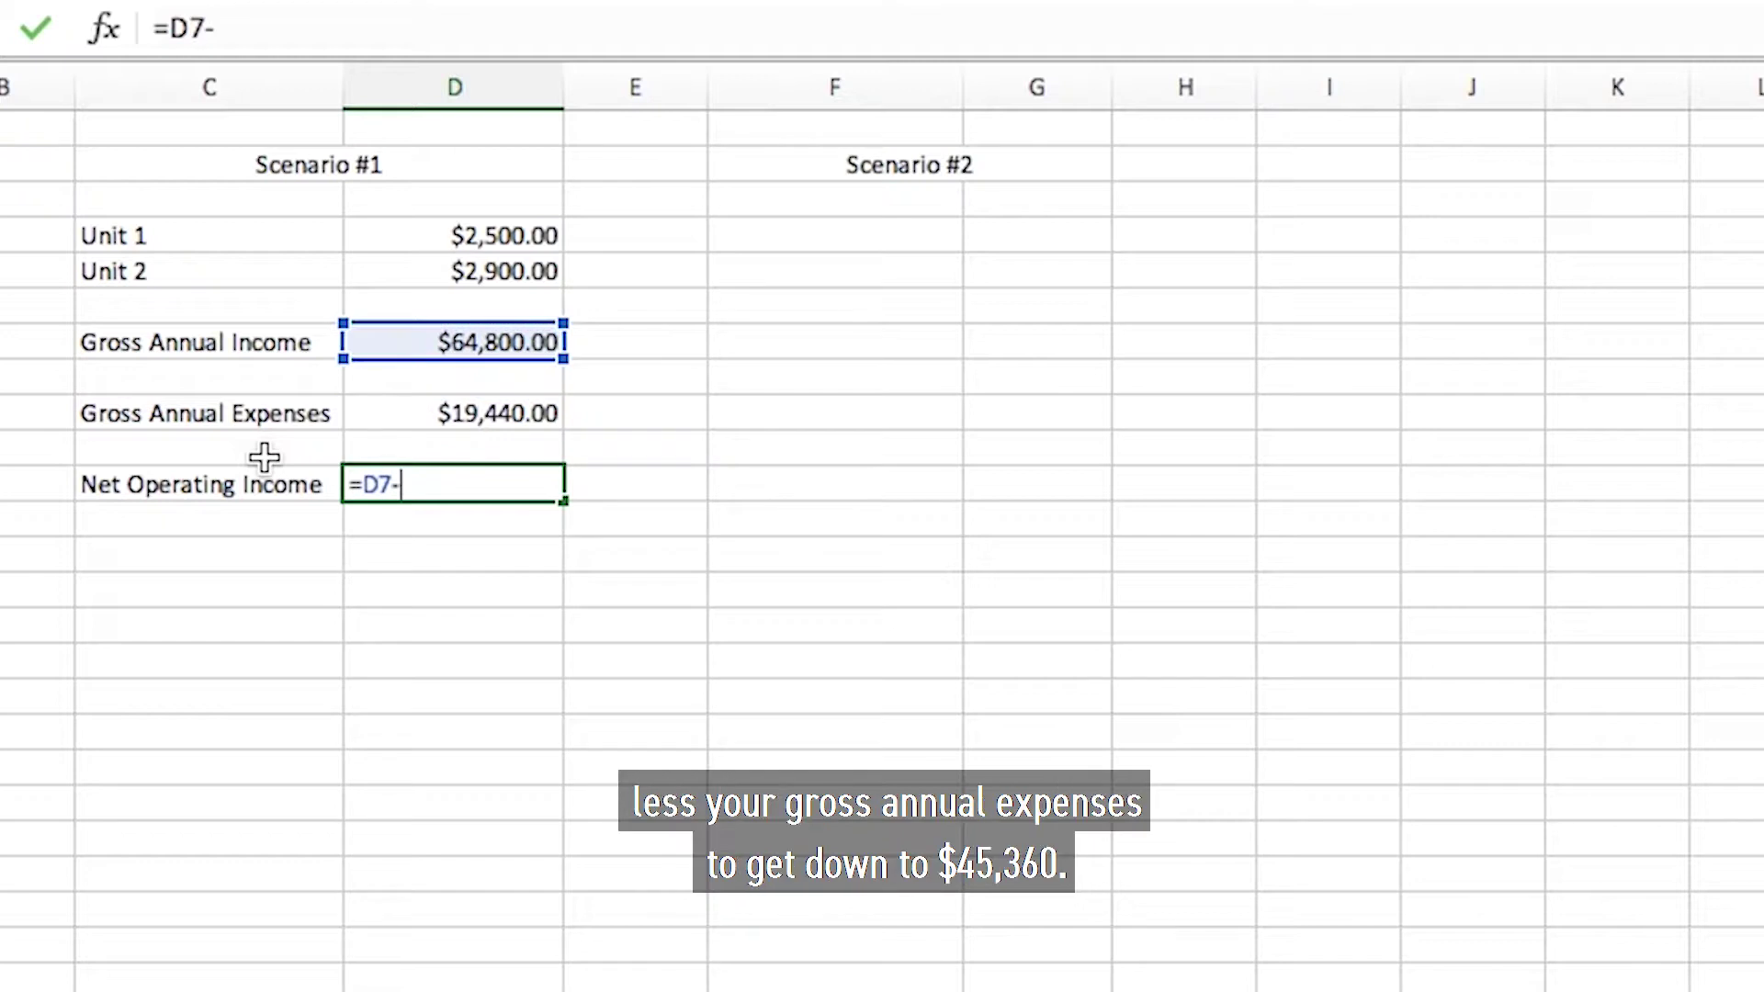
{"action": "key", "text": "Up"}
{"action": "key", "text": "Return"}
{"action": "key", "text": "Up"}
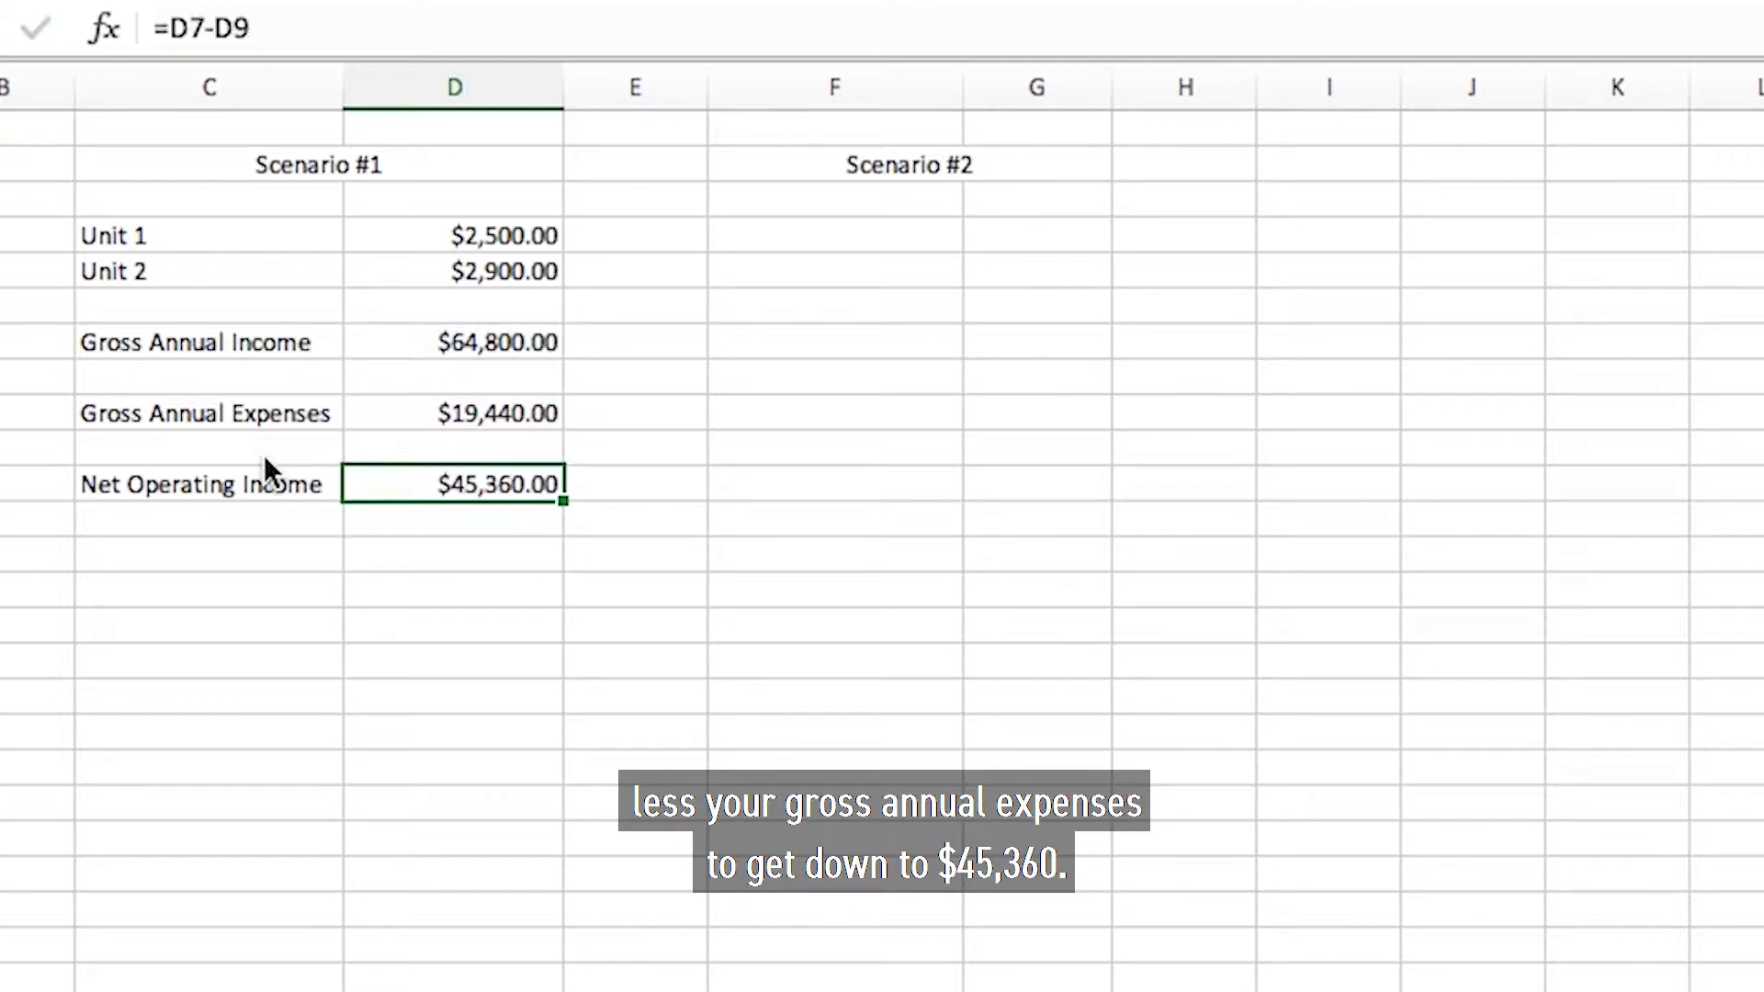
{"action": "key", "text": "Down"}
{"action": "key", "text": "Up"}
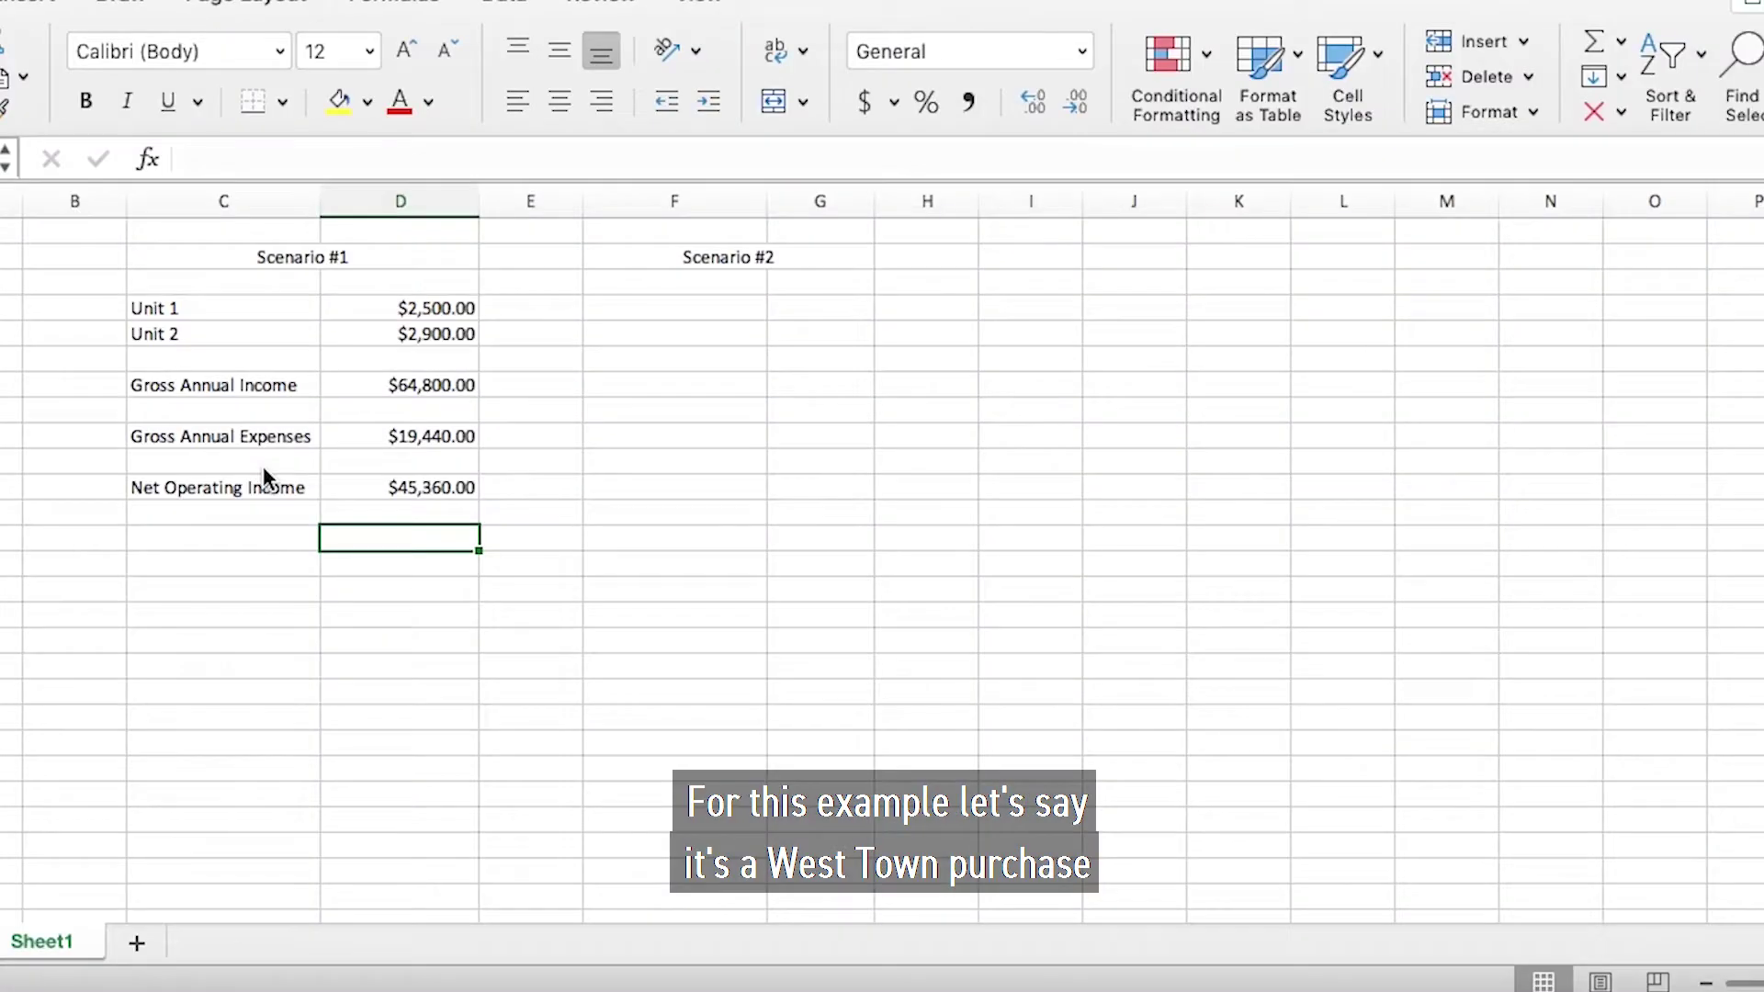
{"action": "key", "text": "Left"}
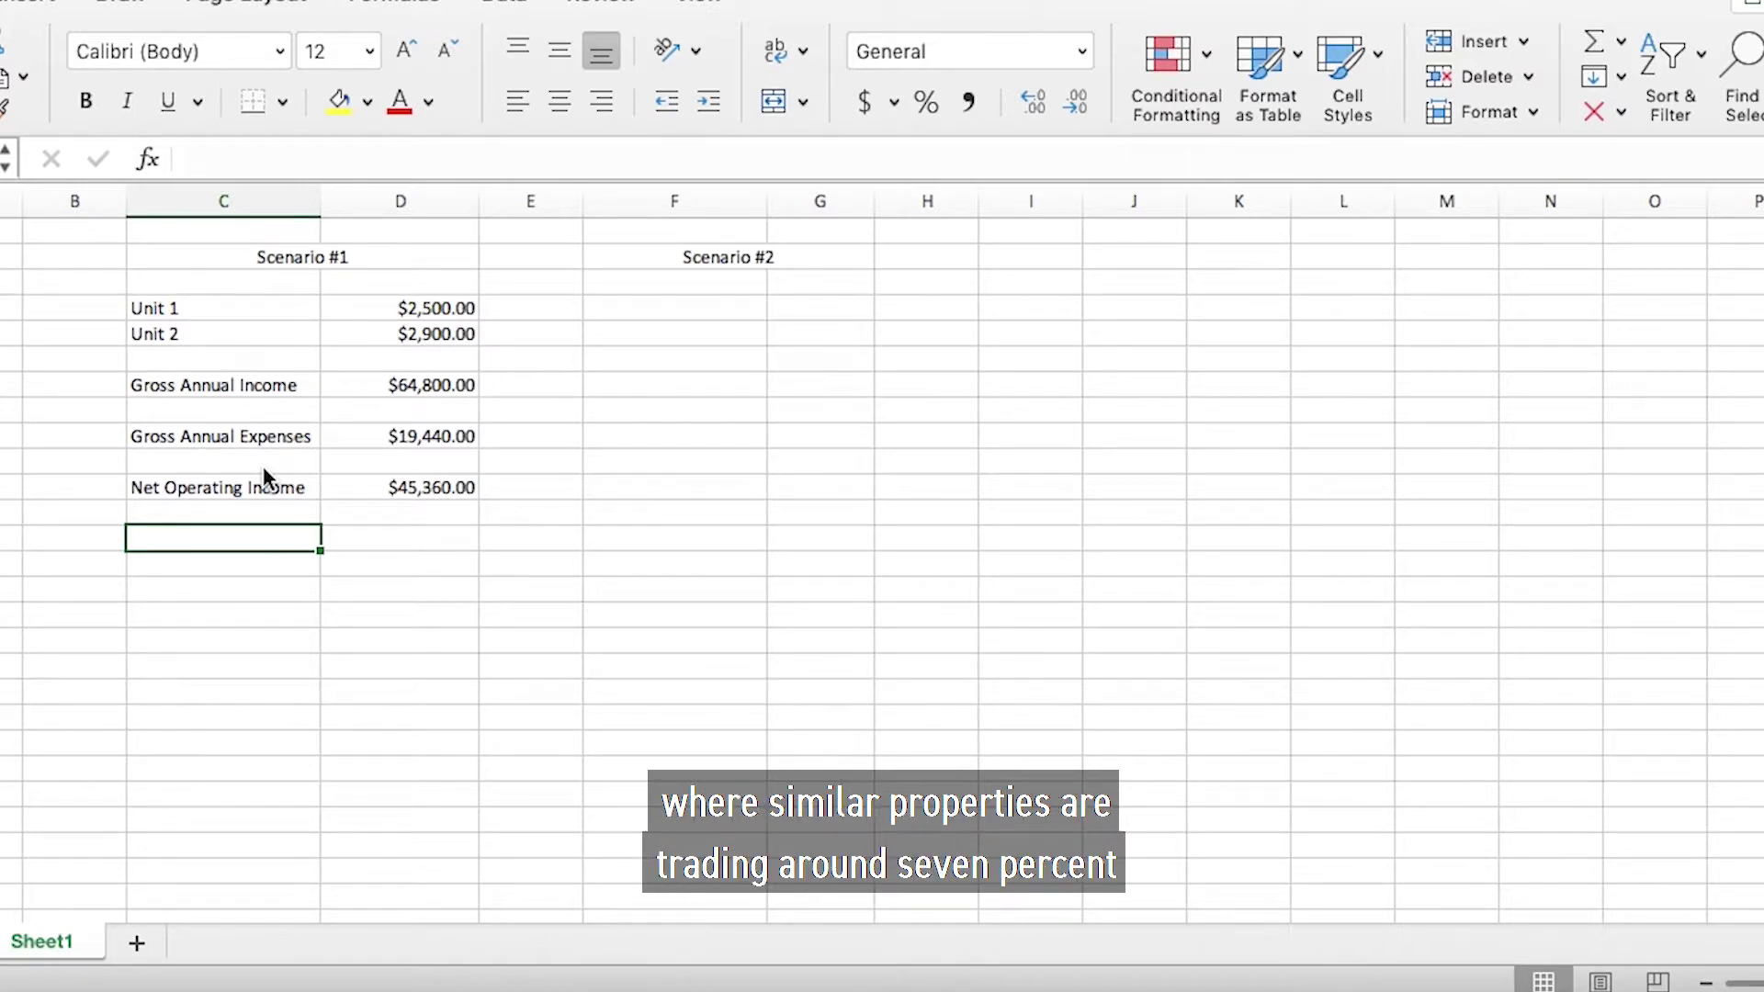
- Enter =D11/.07 in D12 and label C12 Property Value, yielding $648,000.00
{"action": "key", "text": "Right"}
{"action": "type", "text": "="}
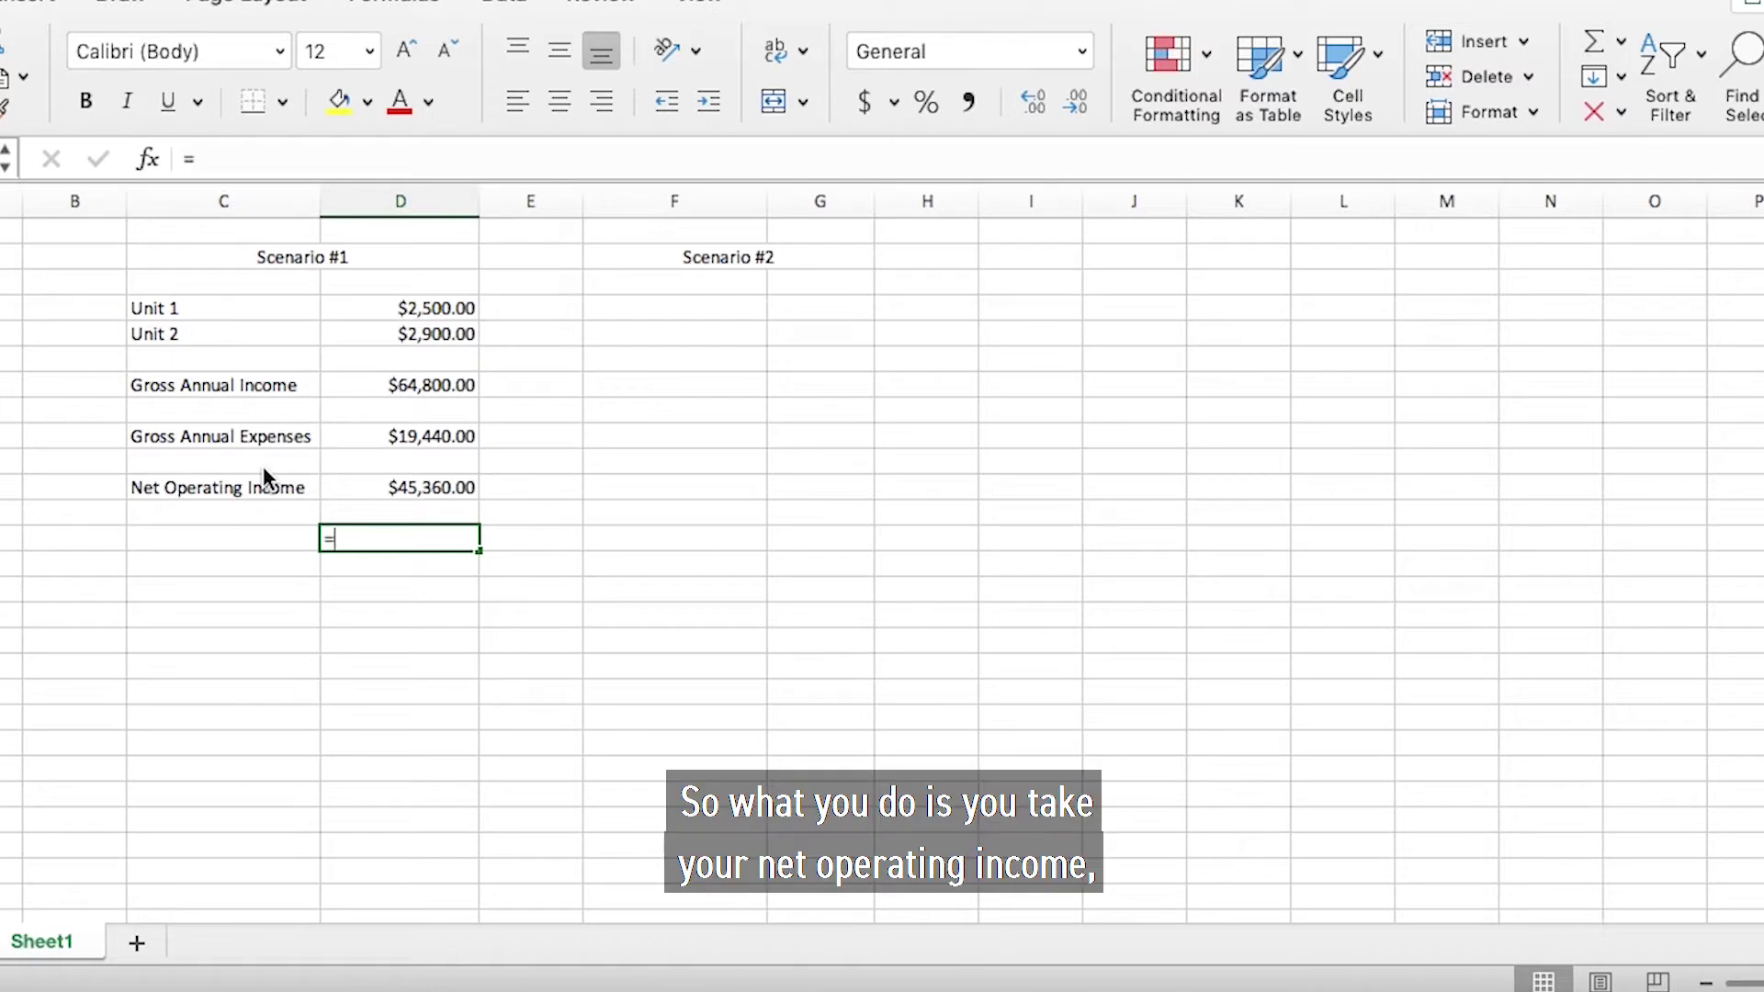
{"action": "key", "text": "Up"}
{"action": "type", "text": "/"}
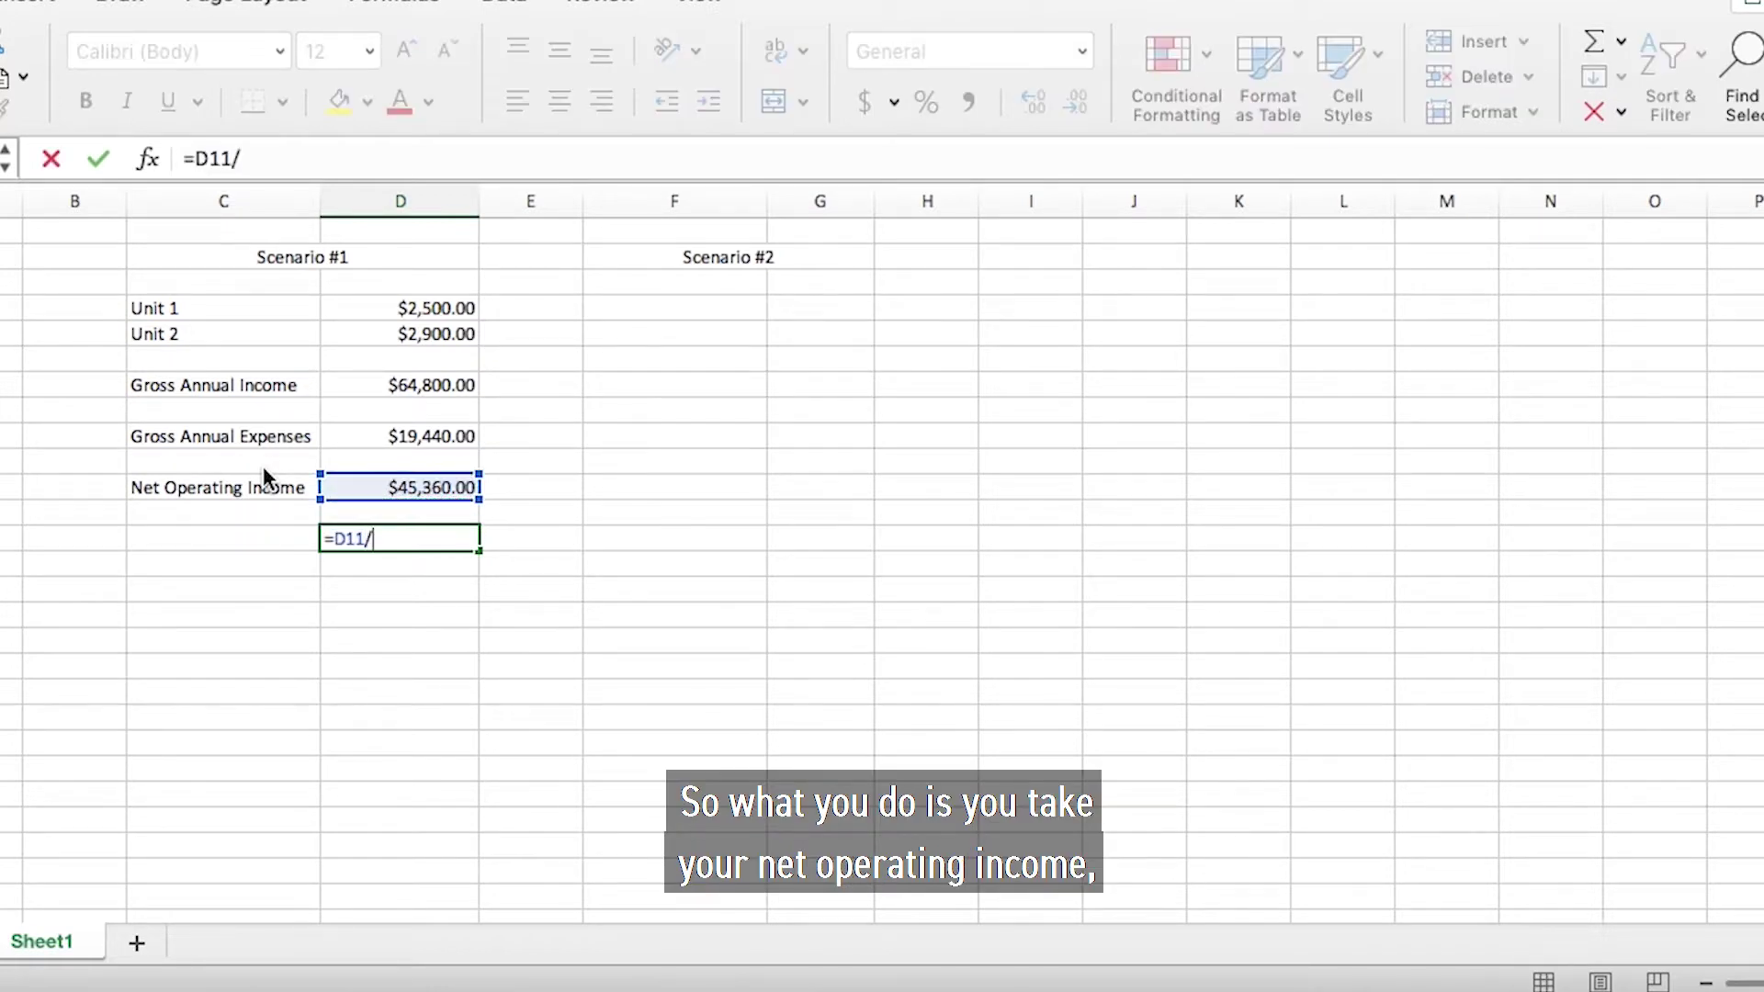
{"action": "type", "text": ".07"}
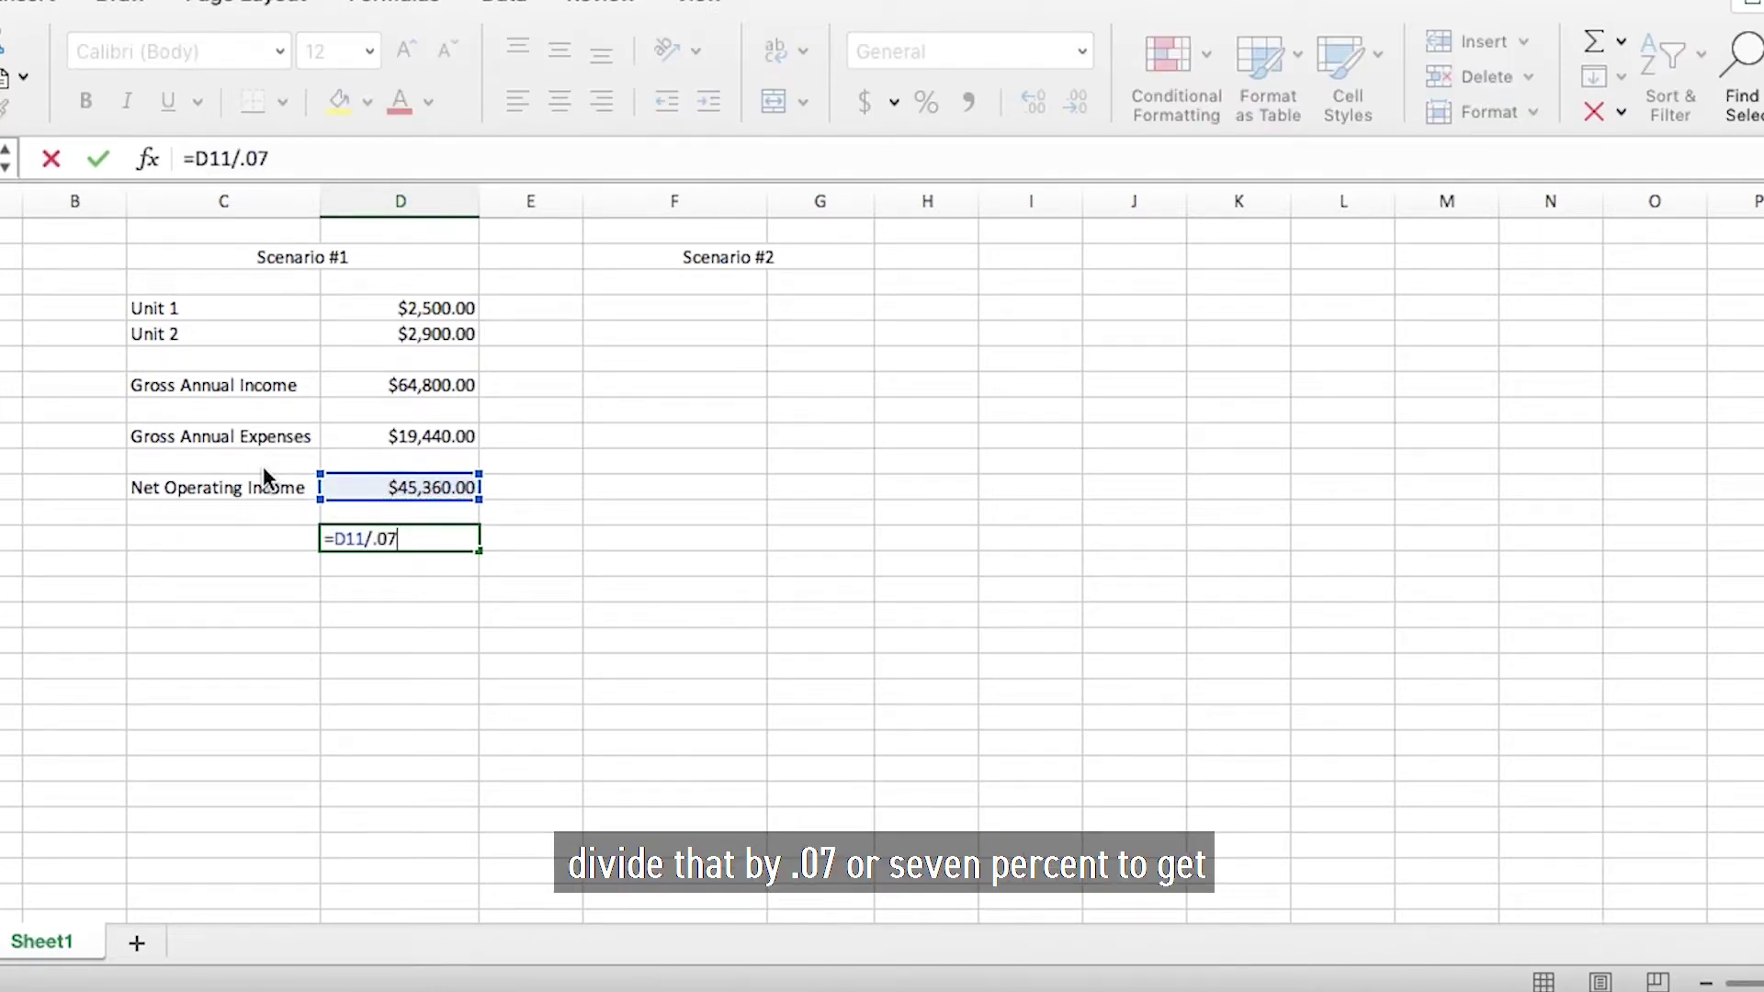
{"action": "key", "text": "Return"}
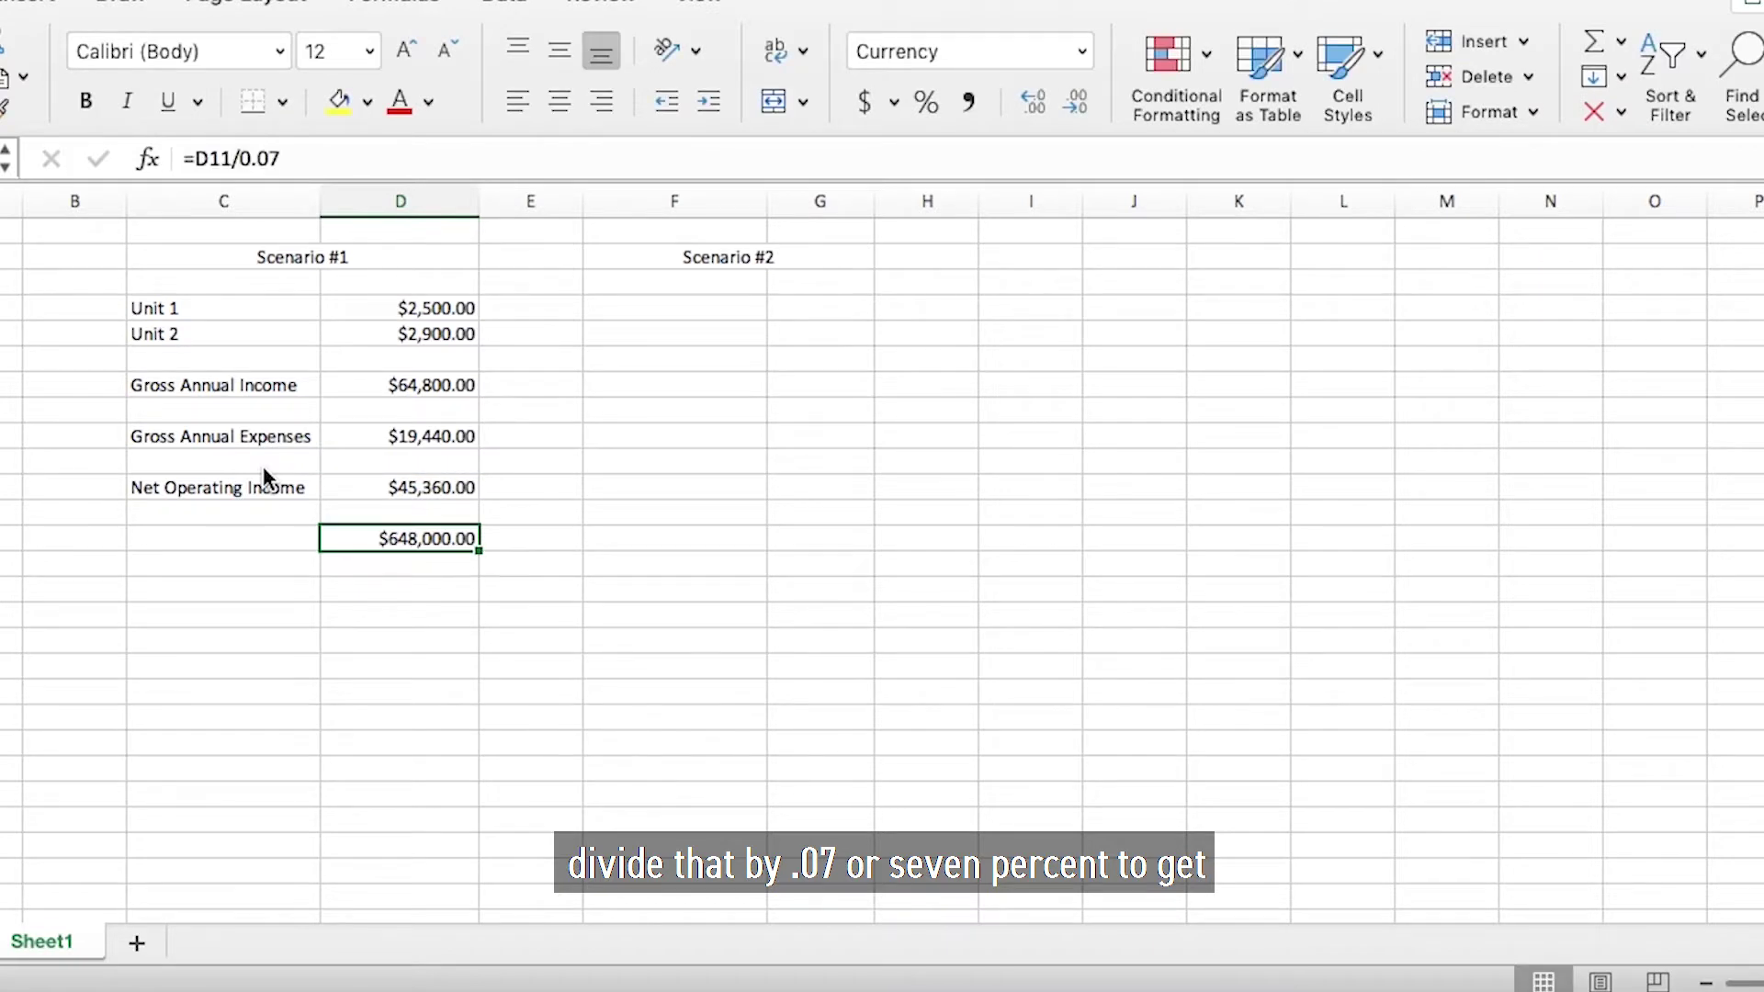
{"action": "key", "text": "Left"}
{"action": "type", "text": "Property "}
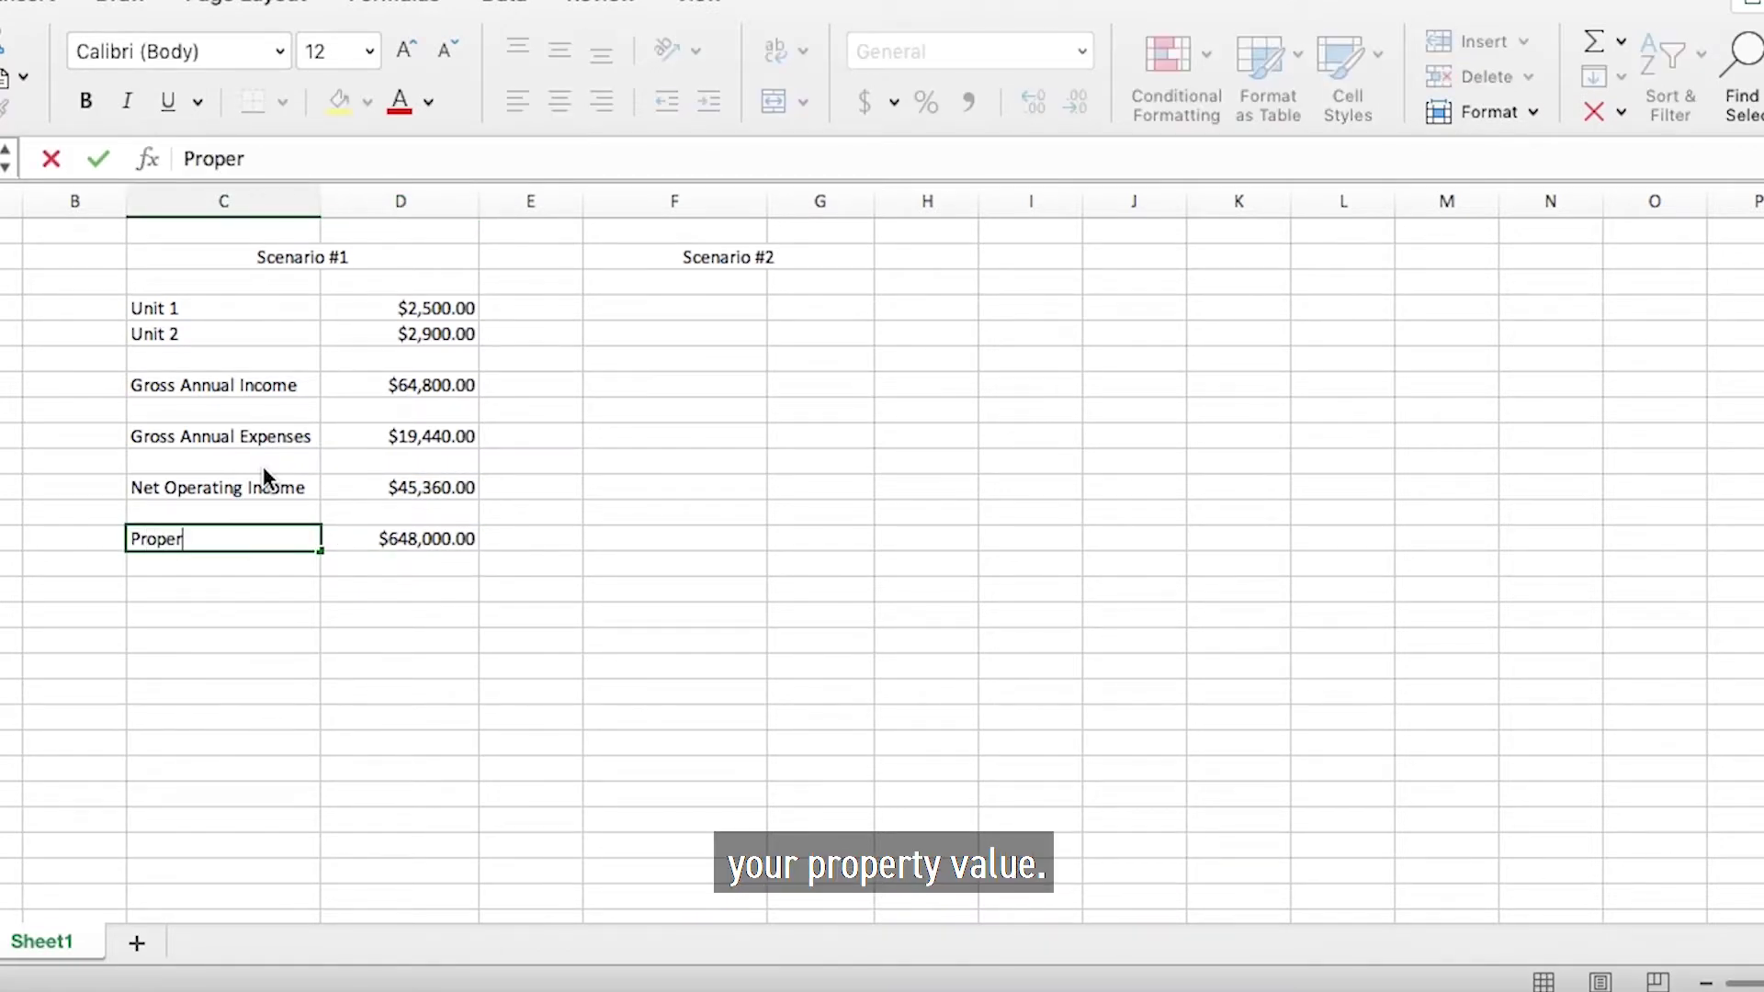
{"action": "type", "text": "Value"}
{"action": "key", "text": "Return"}
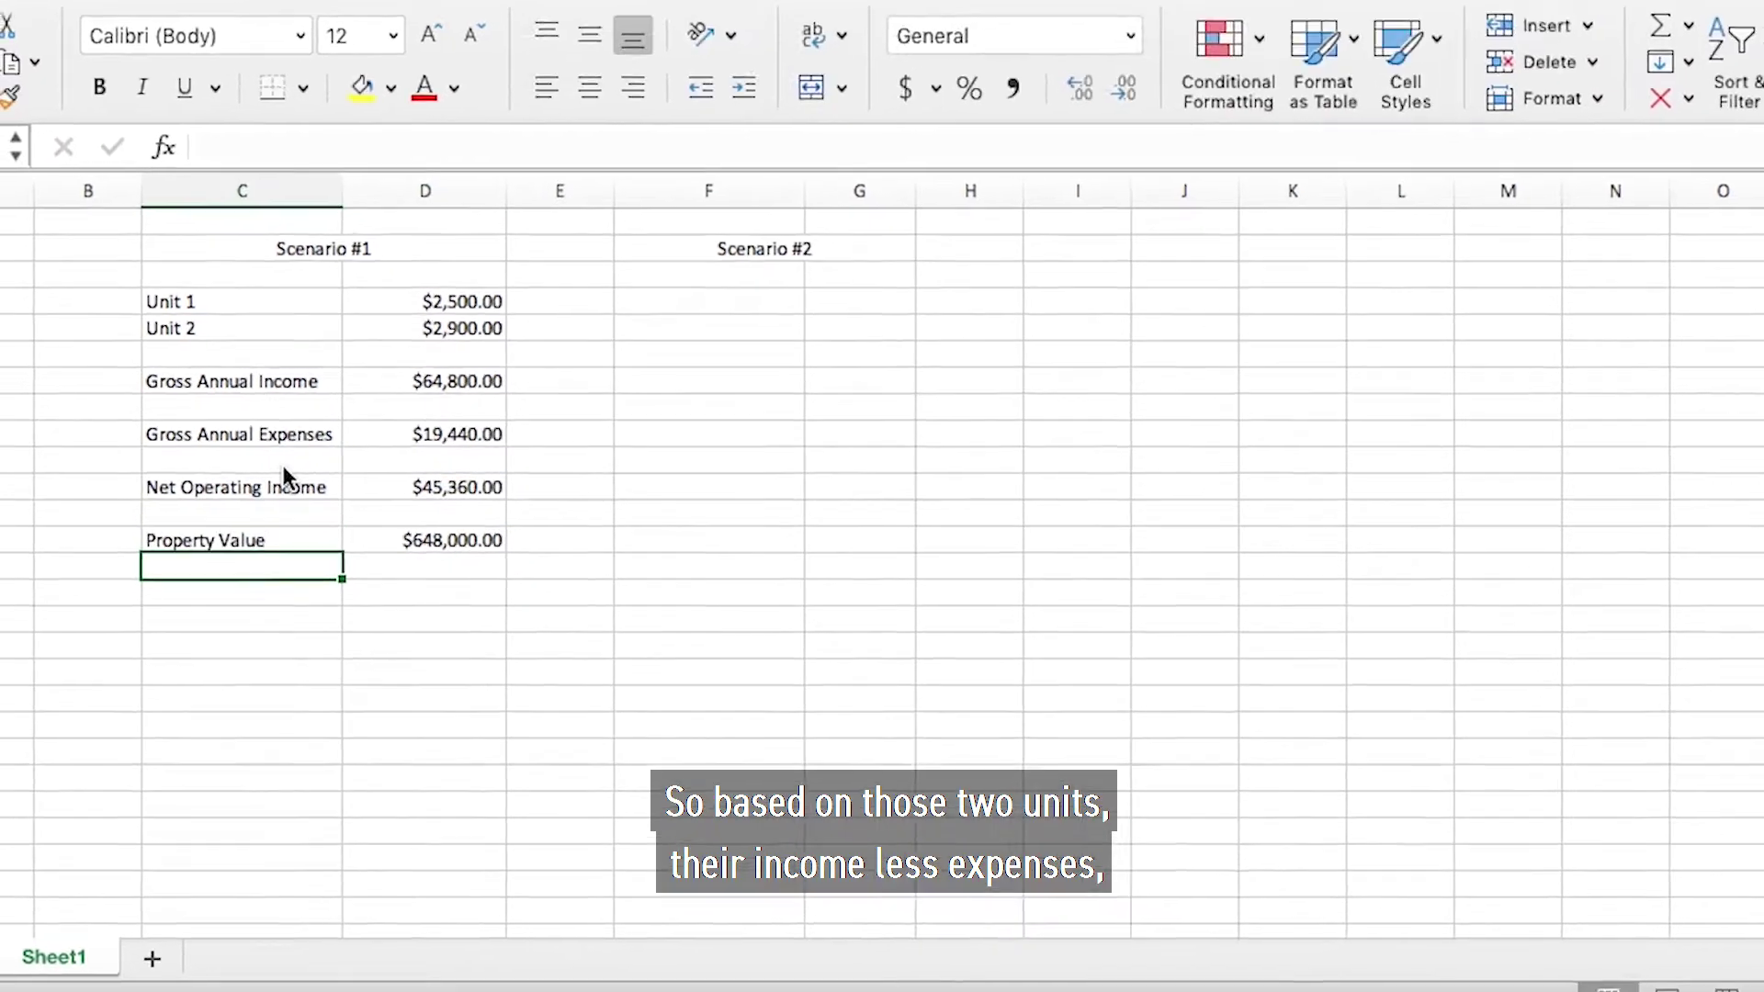
{"action": "key", "text": "Up"}
{"action": "key", "text": "Right"}
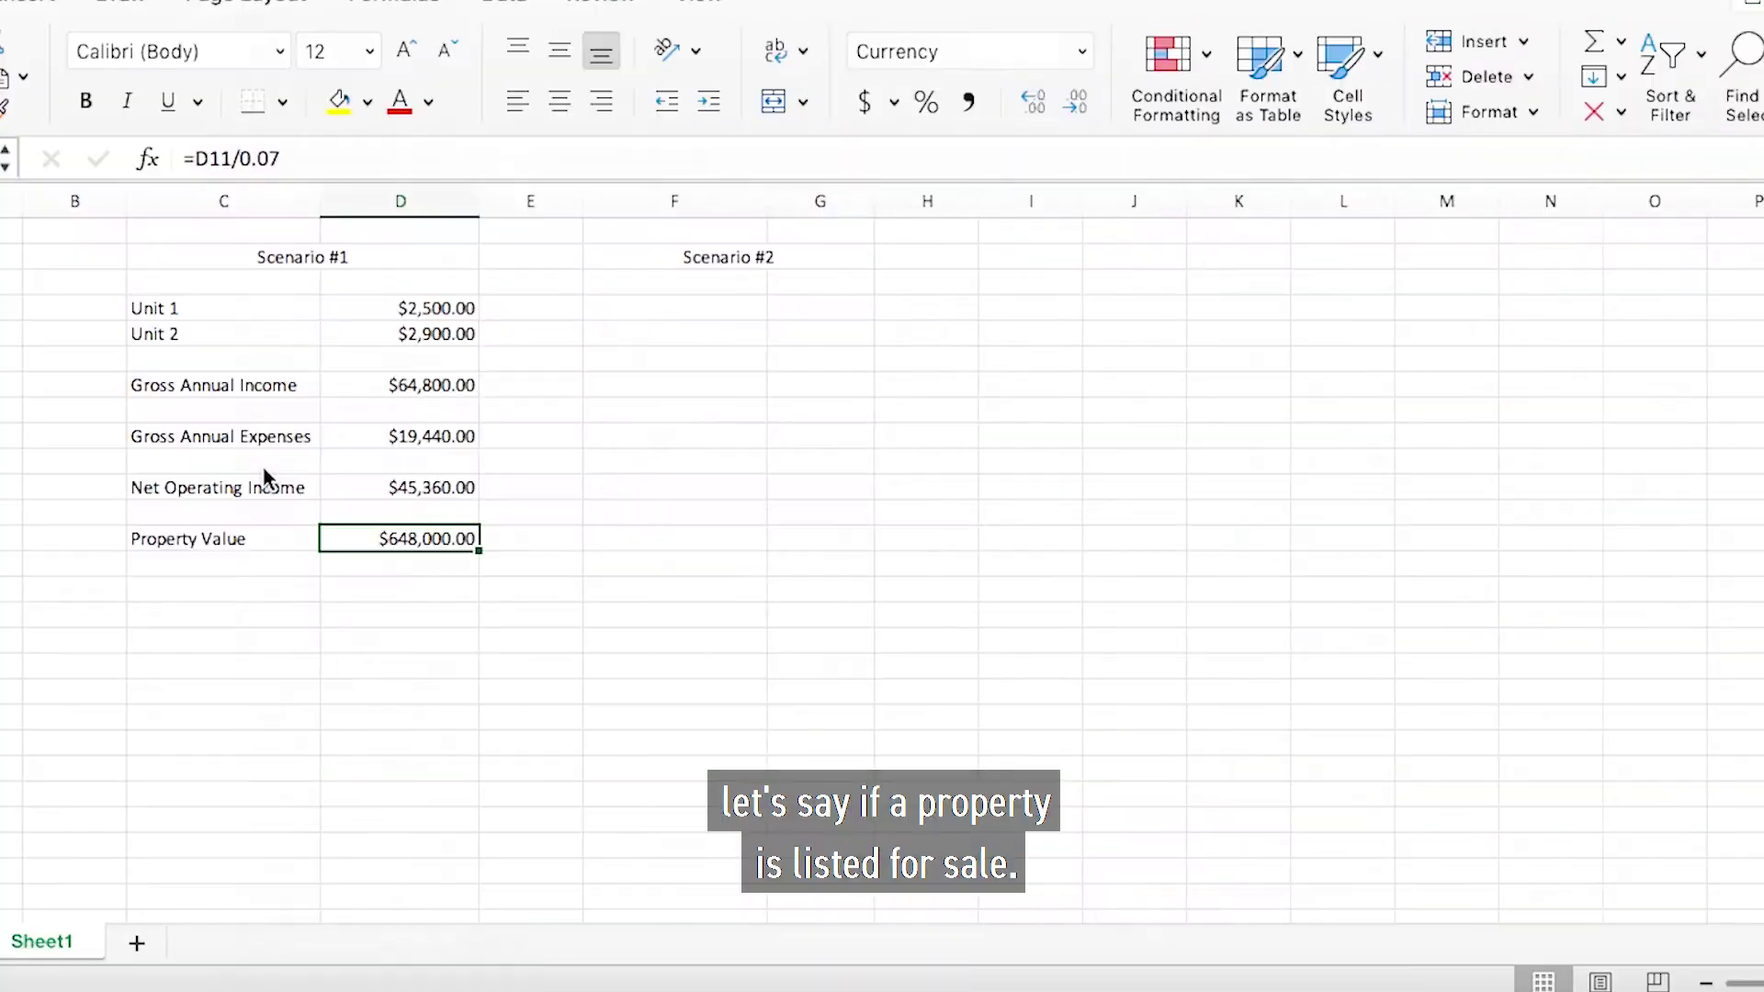
- Copy Scenario #1's block from Unit 1 through Net Operating Income (C4:D11)
{"action": "key", "text": "Left"}
{"action": "key", "text": "Up"}
{"action": "key", "text": "Up"}
{"action": "key", "text": "Up"}
{"action": "key", "text": "Up"}
{"action": "key", "text": "Up"}
{"action": "key", "text": "Up"}
{"action": "key", "text": "Up"}
{"action": "key", "text": "Up"}
{"action": "key", "text": "Up"}
{"action": "key", "text": "shift+Down"}
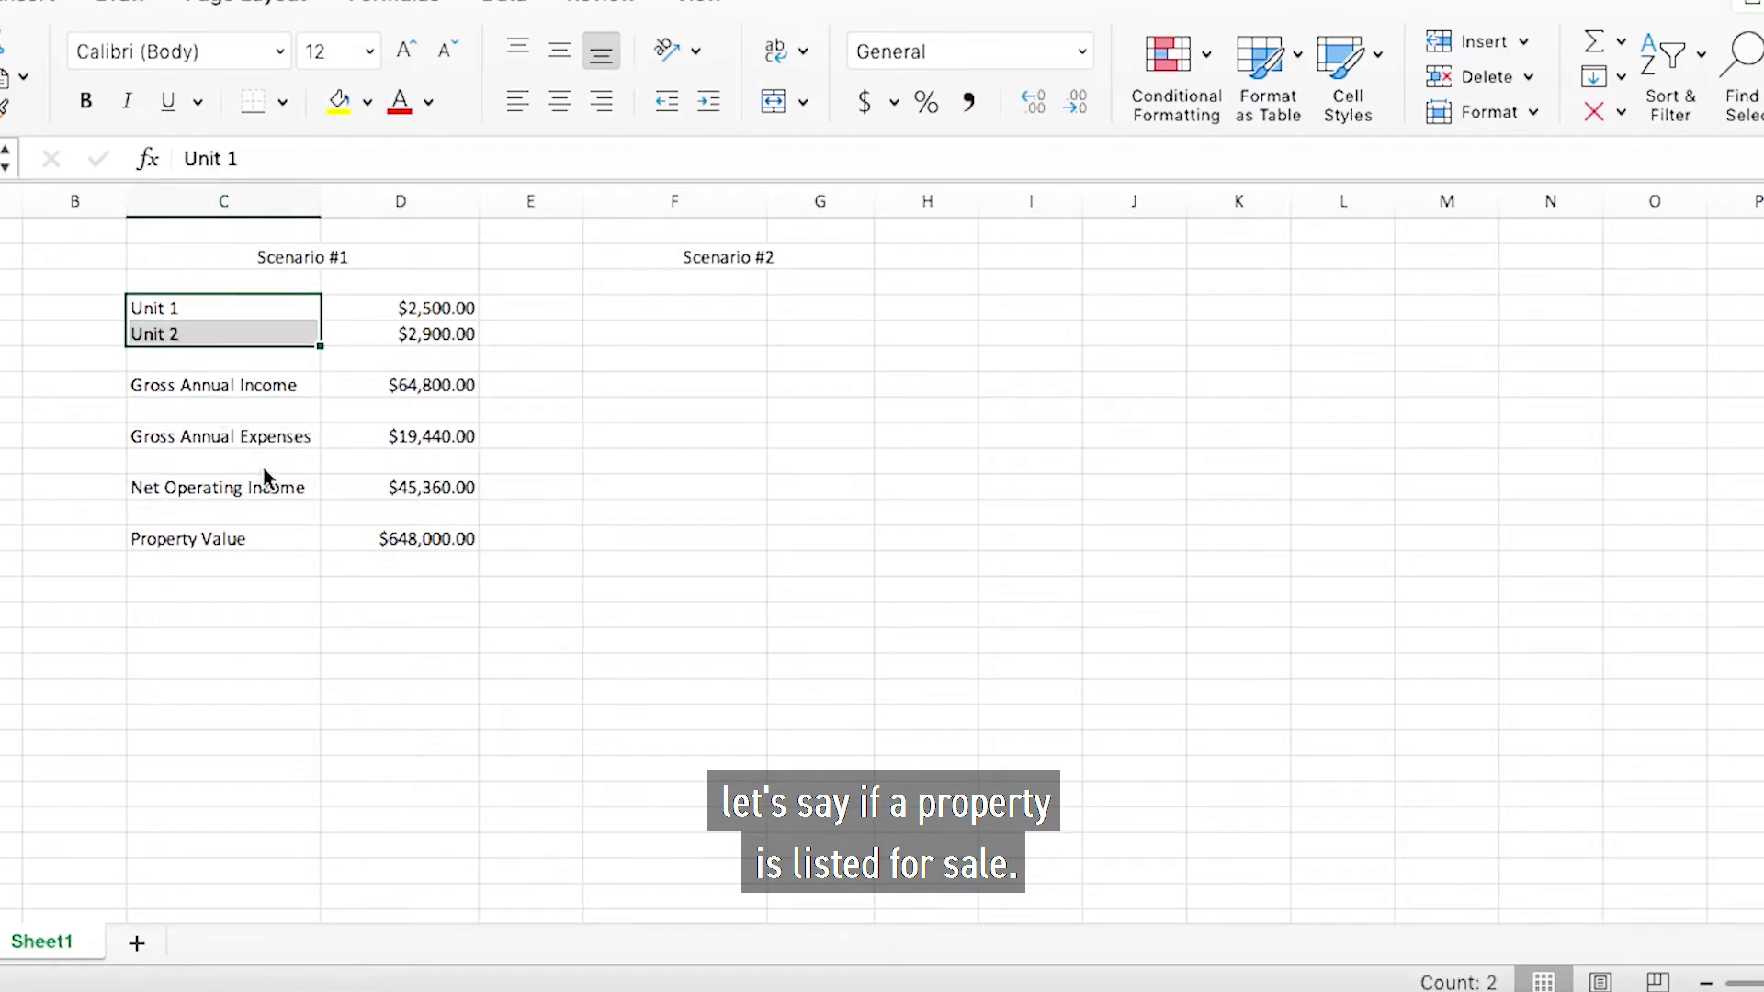
{"action": "key", "text": "shift+Right"}
{"action": "key", "text": "shift+Down"}
{"action": "key", "text": "shift+Down"}
{"action": "key", "text": "shift+Down"}
{"action": "key", "text": "shift+Down"}
{"action": "key", "text": "shift+Down"}
{"action": "key", "text": "shift+Down"}
{"action": "key", "text": "shift+Down"}
{"action": "key", "text": "shift+Down"}
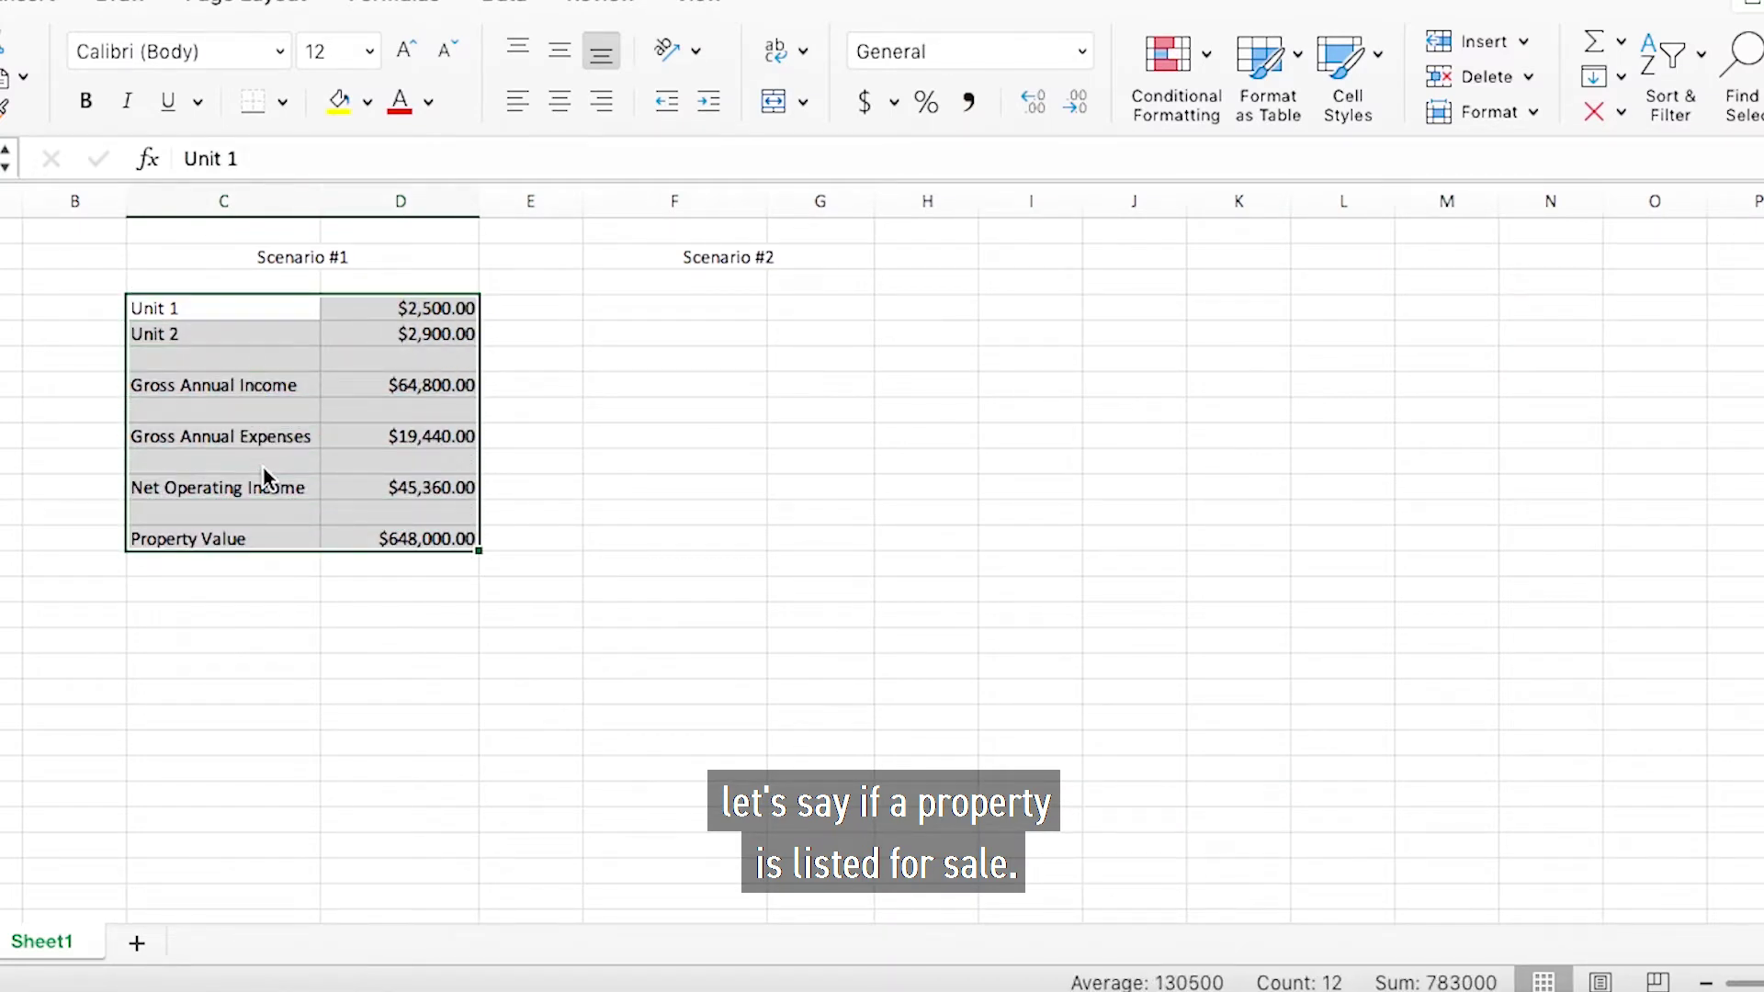
{"action": "key", "text": "shift+Up"}
{"action": "key", "text": "shift+Up"}
{"action": "key", "text": "super+c"}
- Paste the block at F5, widen column F, and shift the pasted block down one row
{"action": "key", "text": "Right"}
{"action": "key", "text": "Right"}
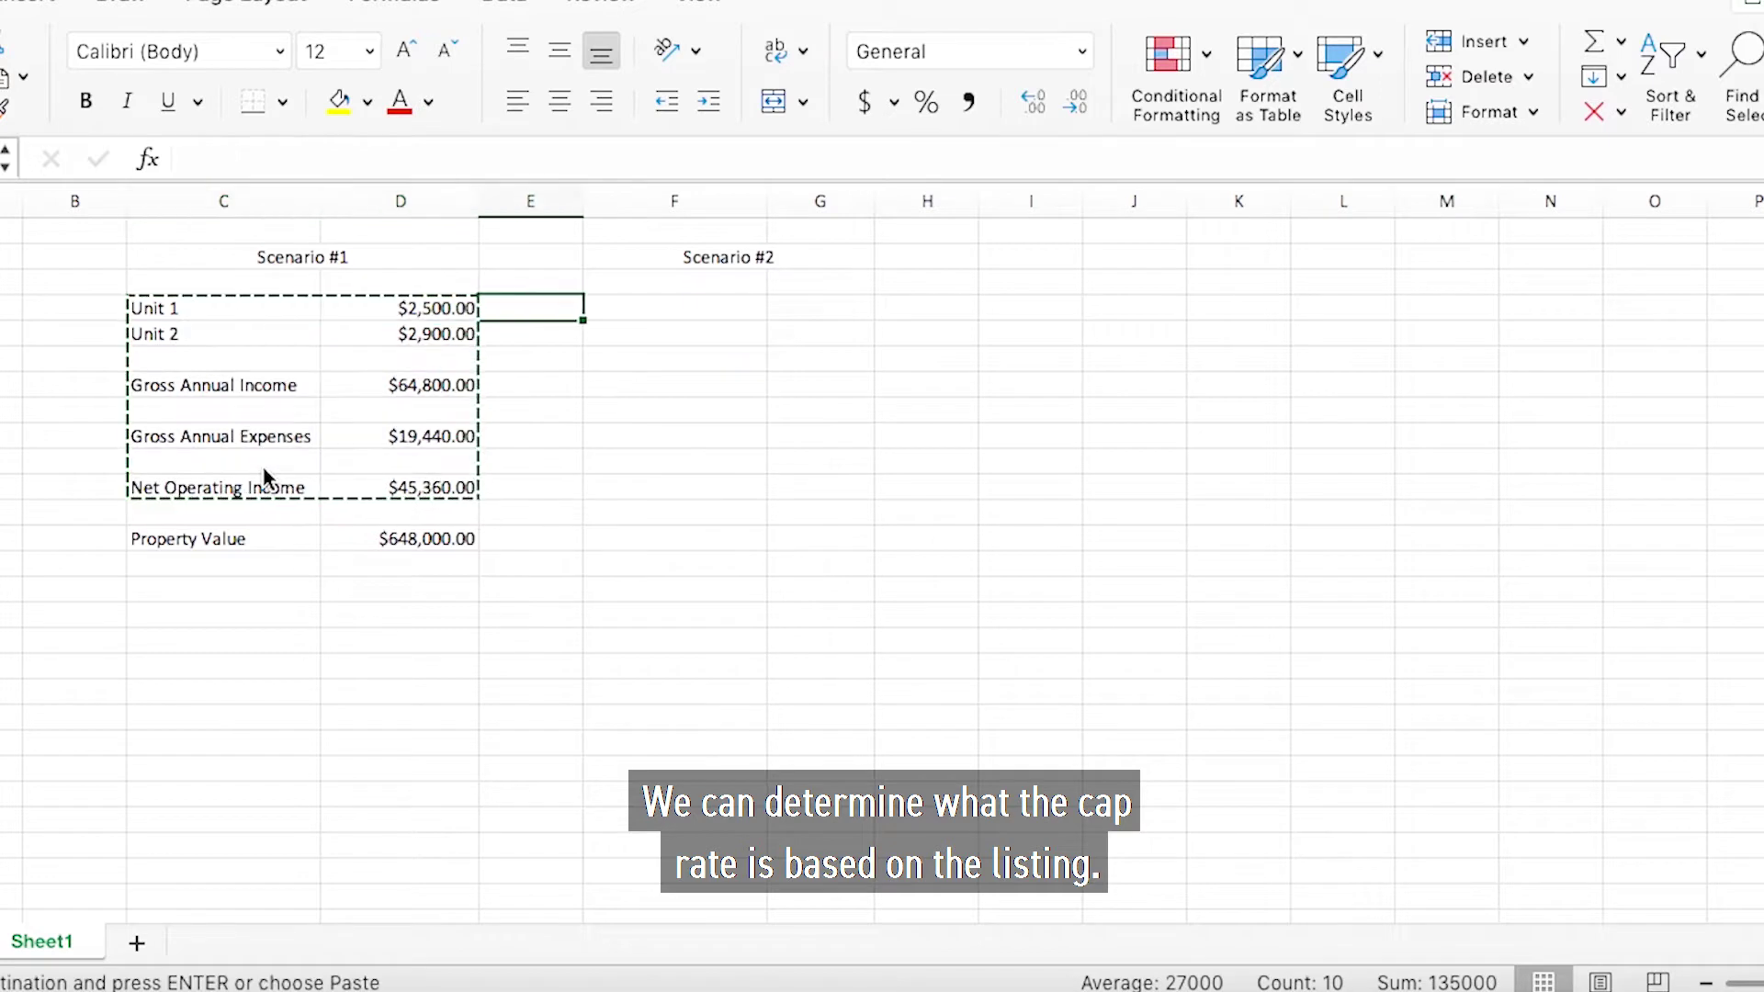
{"action": "key", "text": "Right"}
{"action": "key", "text": "Down"}
{"action": "key", "text": "super+v"}
{"action": "key", "text": "Up"}
{"action": "key", "text": "Up"}
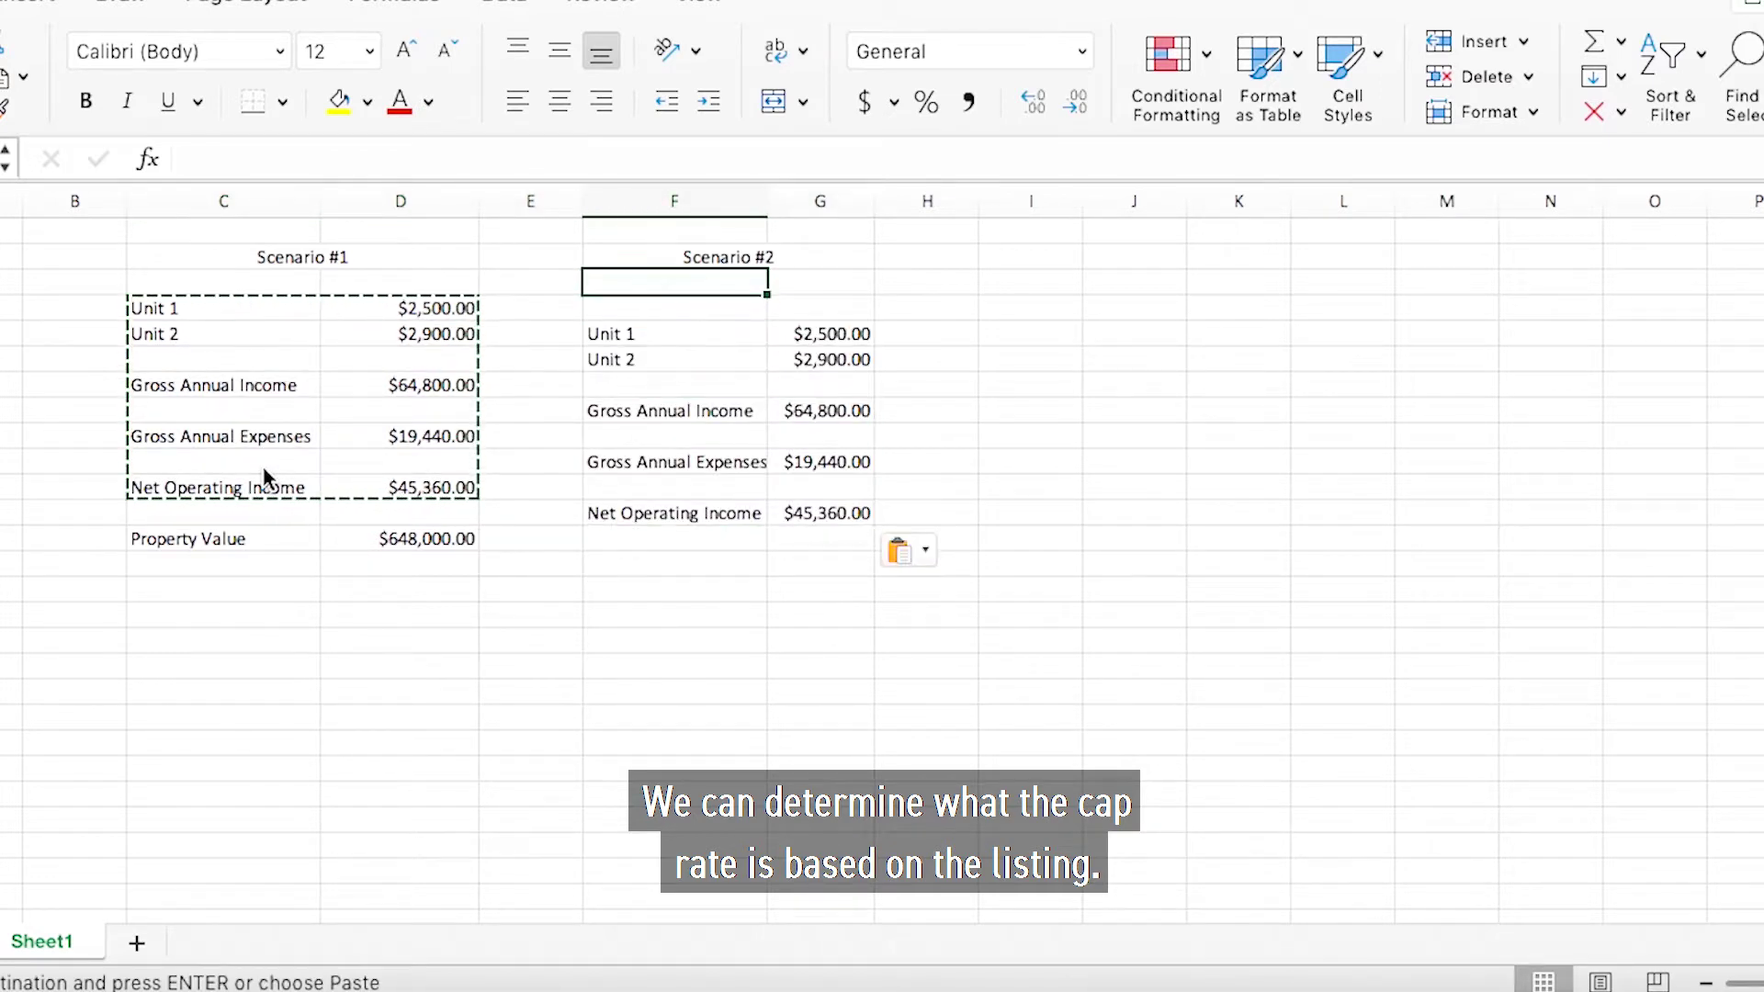
{"action": "key", "text": "Down"}
{"action": "left_click_drag", "start_coordinate": [760, 191], "coordinate": [761, 194]}
{"action": "left_click_drag", "start_coordinate": [626, 332], "coordinate": [857, 531]}
{"action": "key", "text": "Up"}
{"action": "key", "text": "Up"}
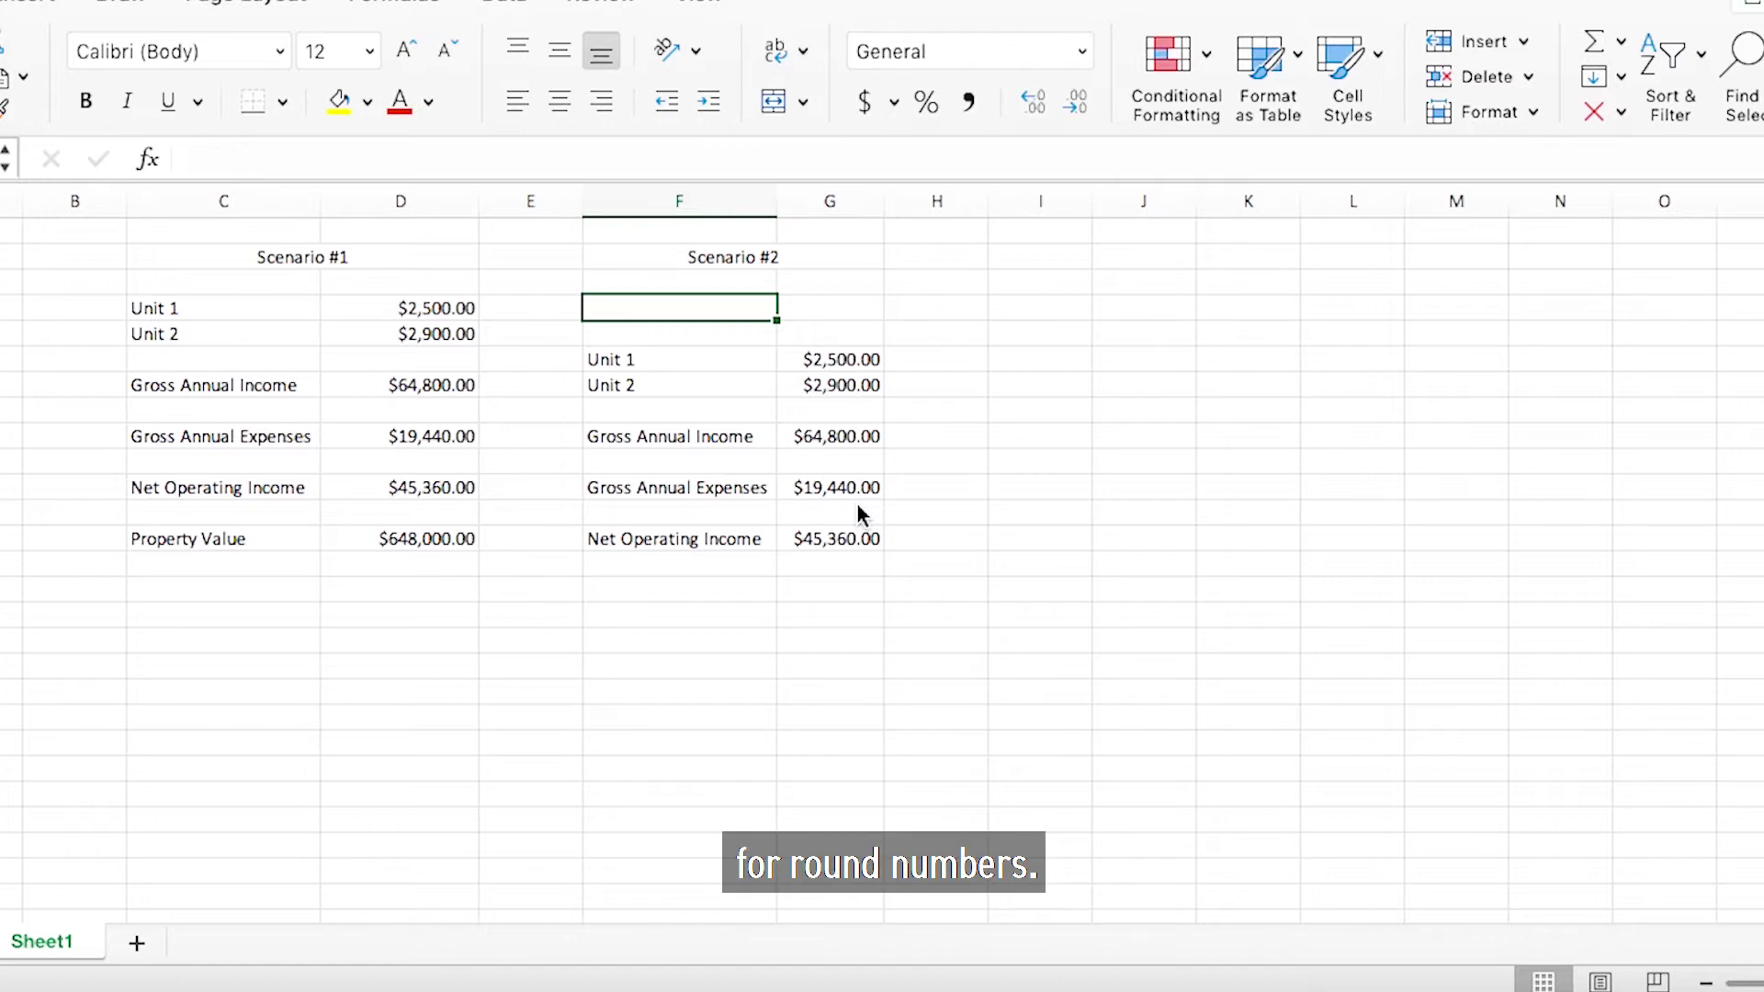
- Enter a Listing Price label with a value of 800000 at the top of Scenario #2
{"action": "type", "text": "Listing Price:"}
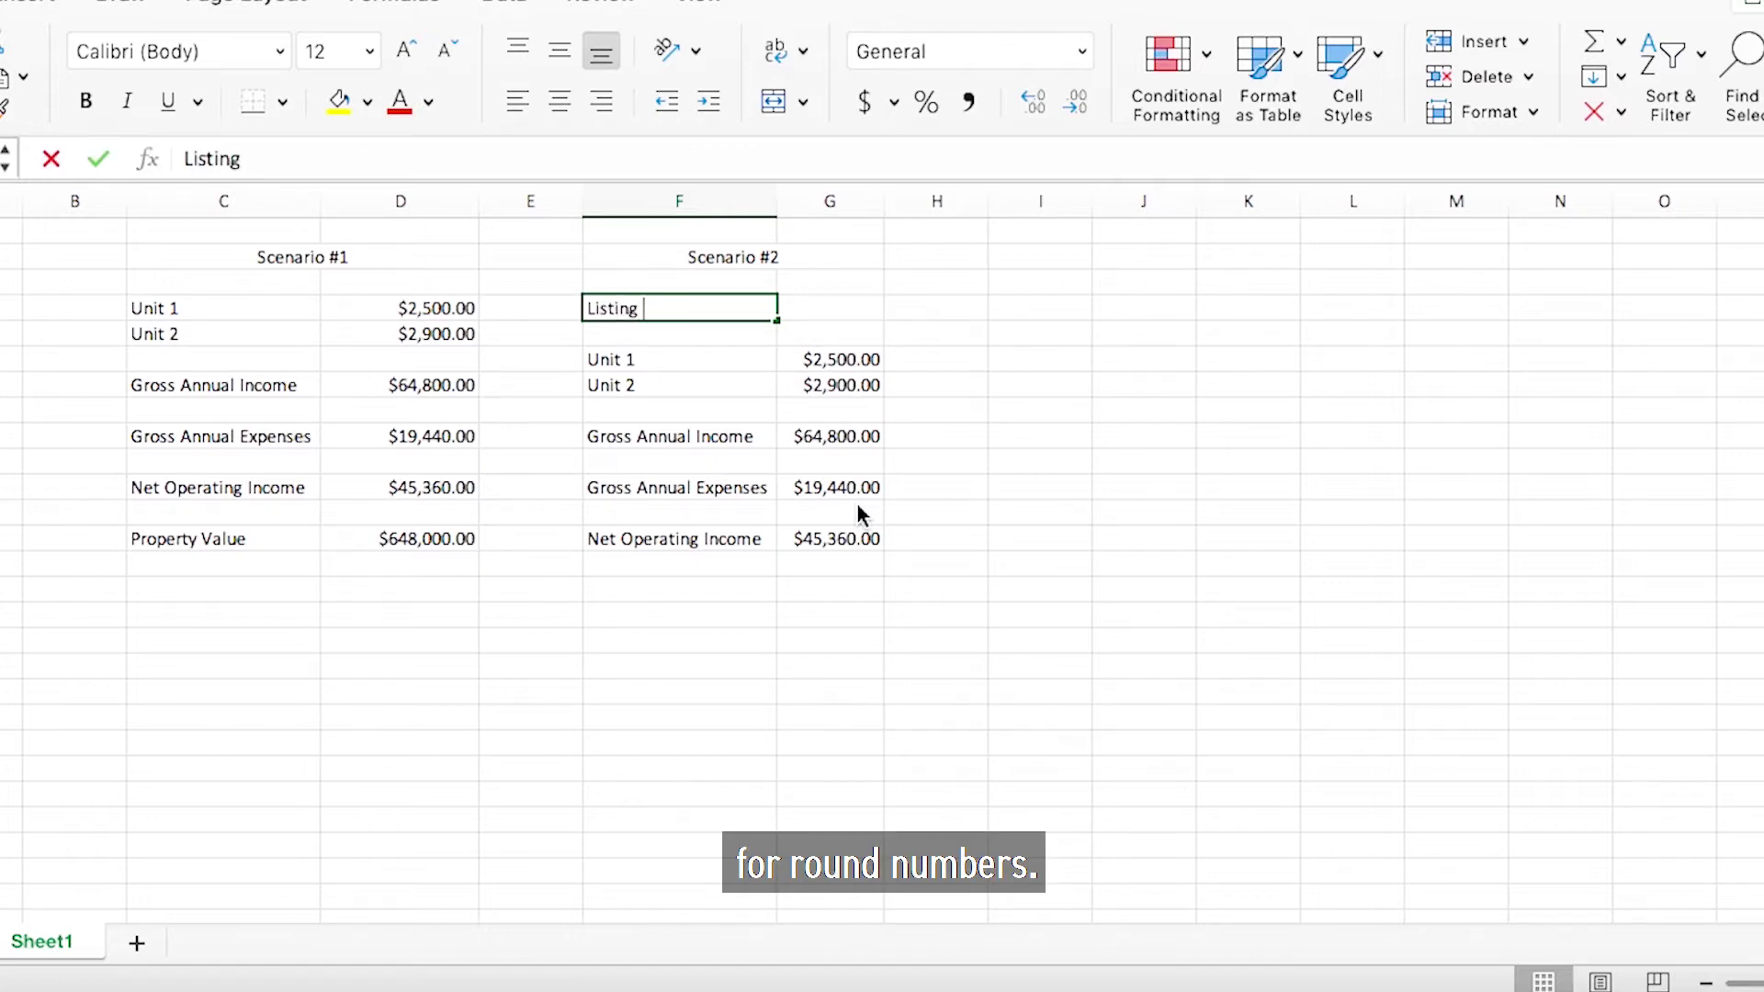
{"action": "key", "text": "BackSpace"}
{"action": "key", "text": "BackSpace"}
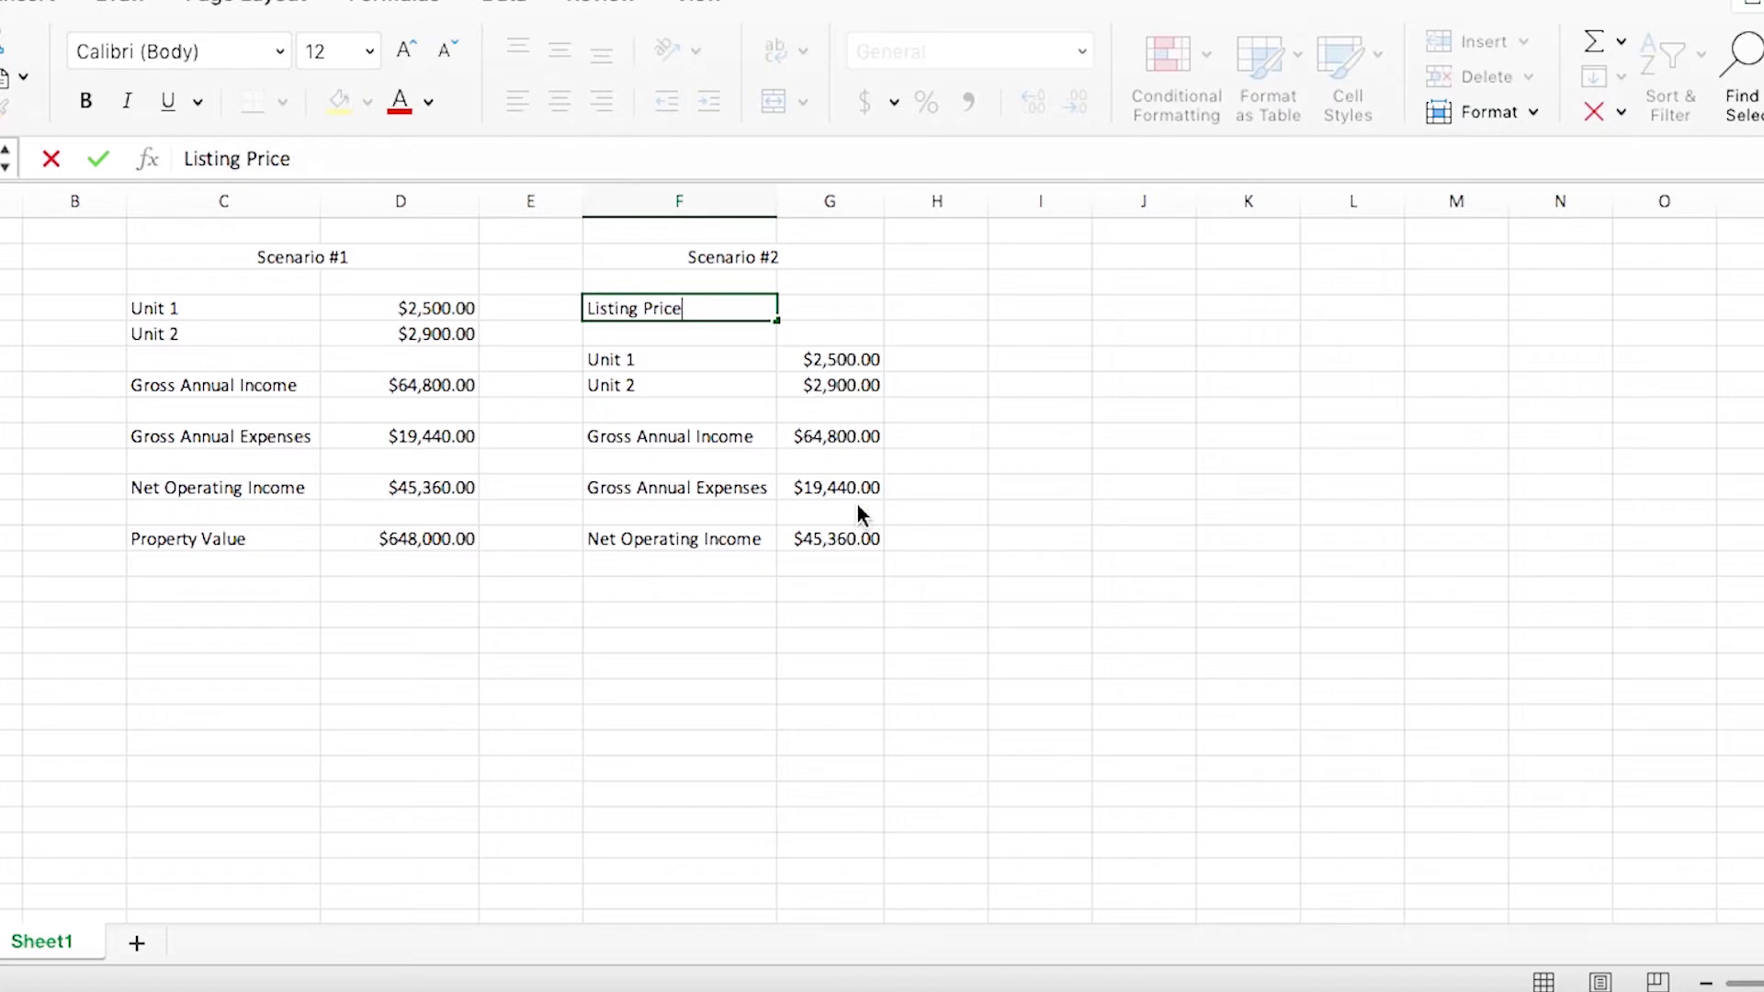
{"action": "key", "text": "Return"}
{"action": "key", "text": "Up"}
{"action": "key", "text": "Right"}
{"action": "type", "text": "800000"}
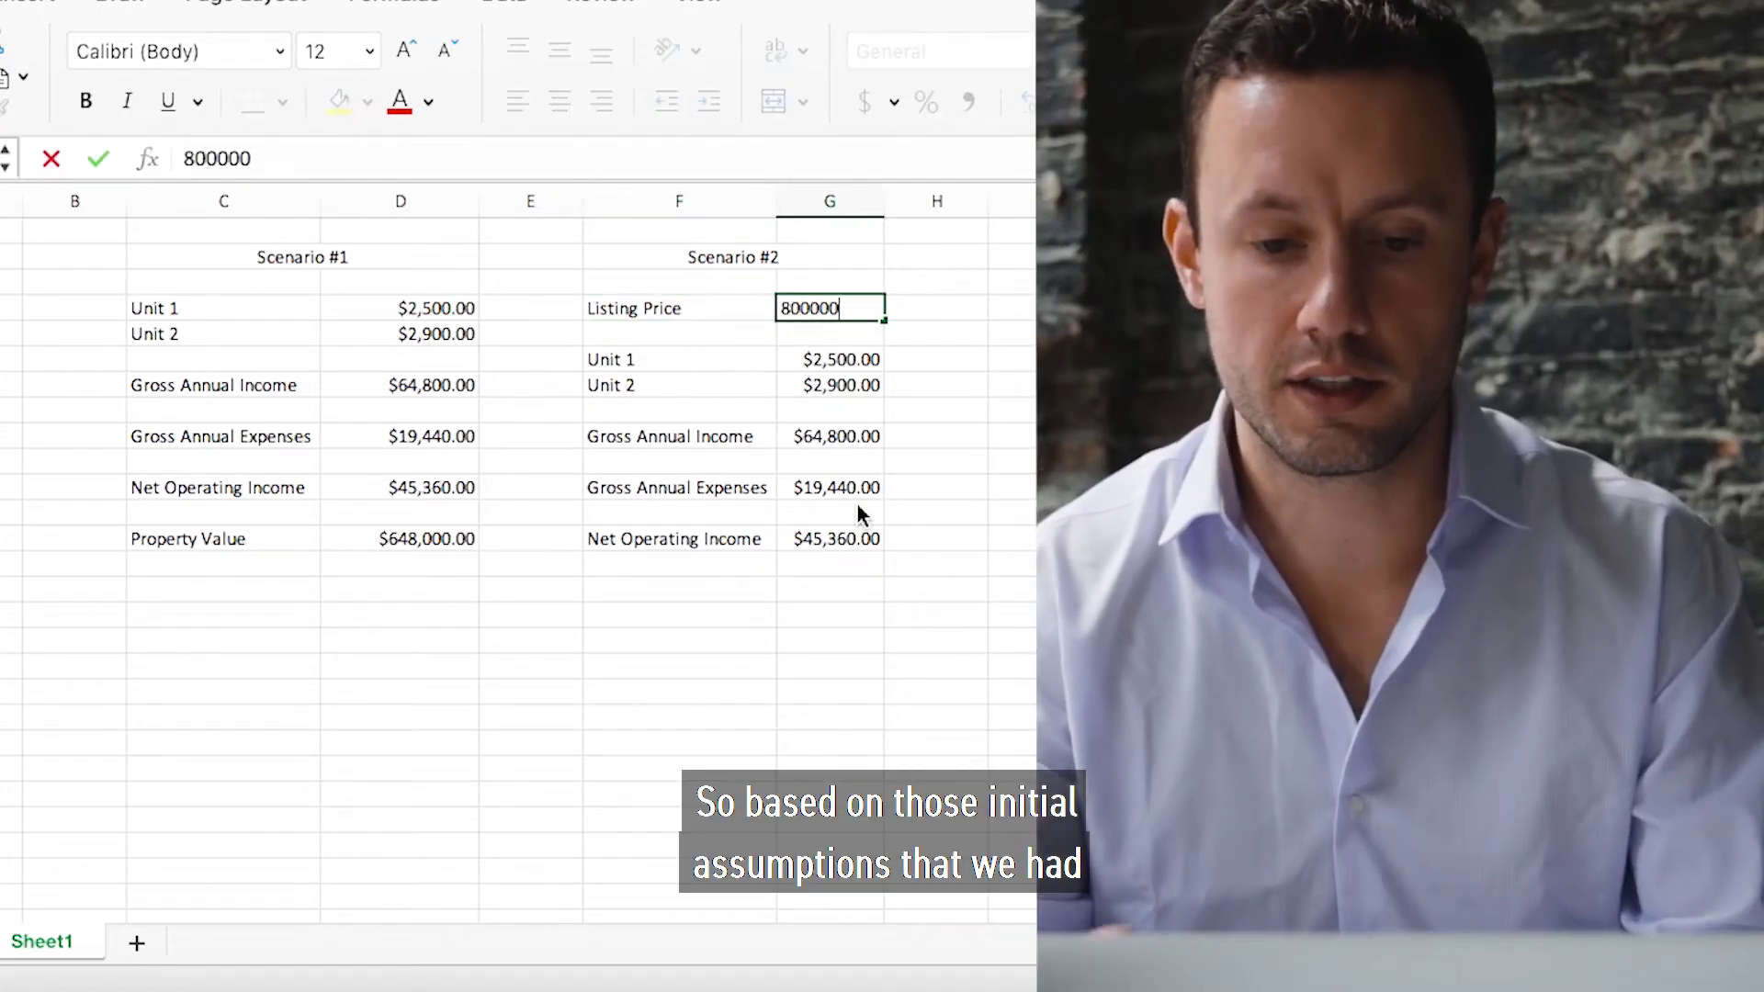
{"action": "key", "text": "Return"}
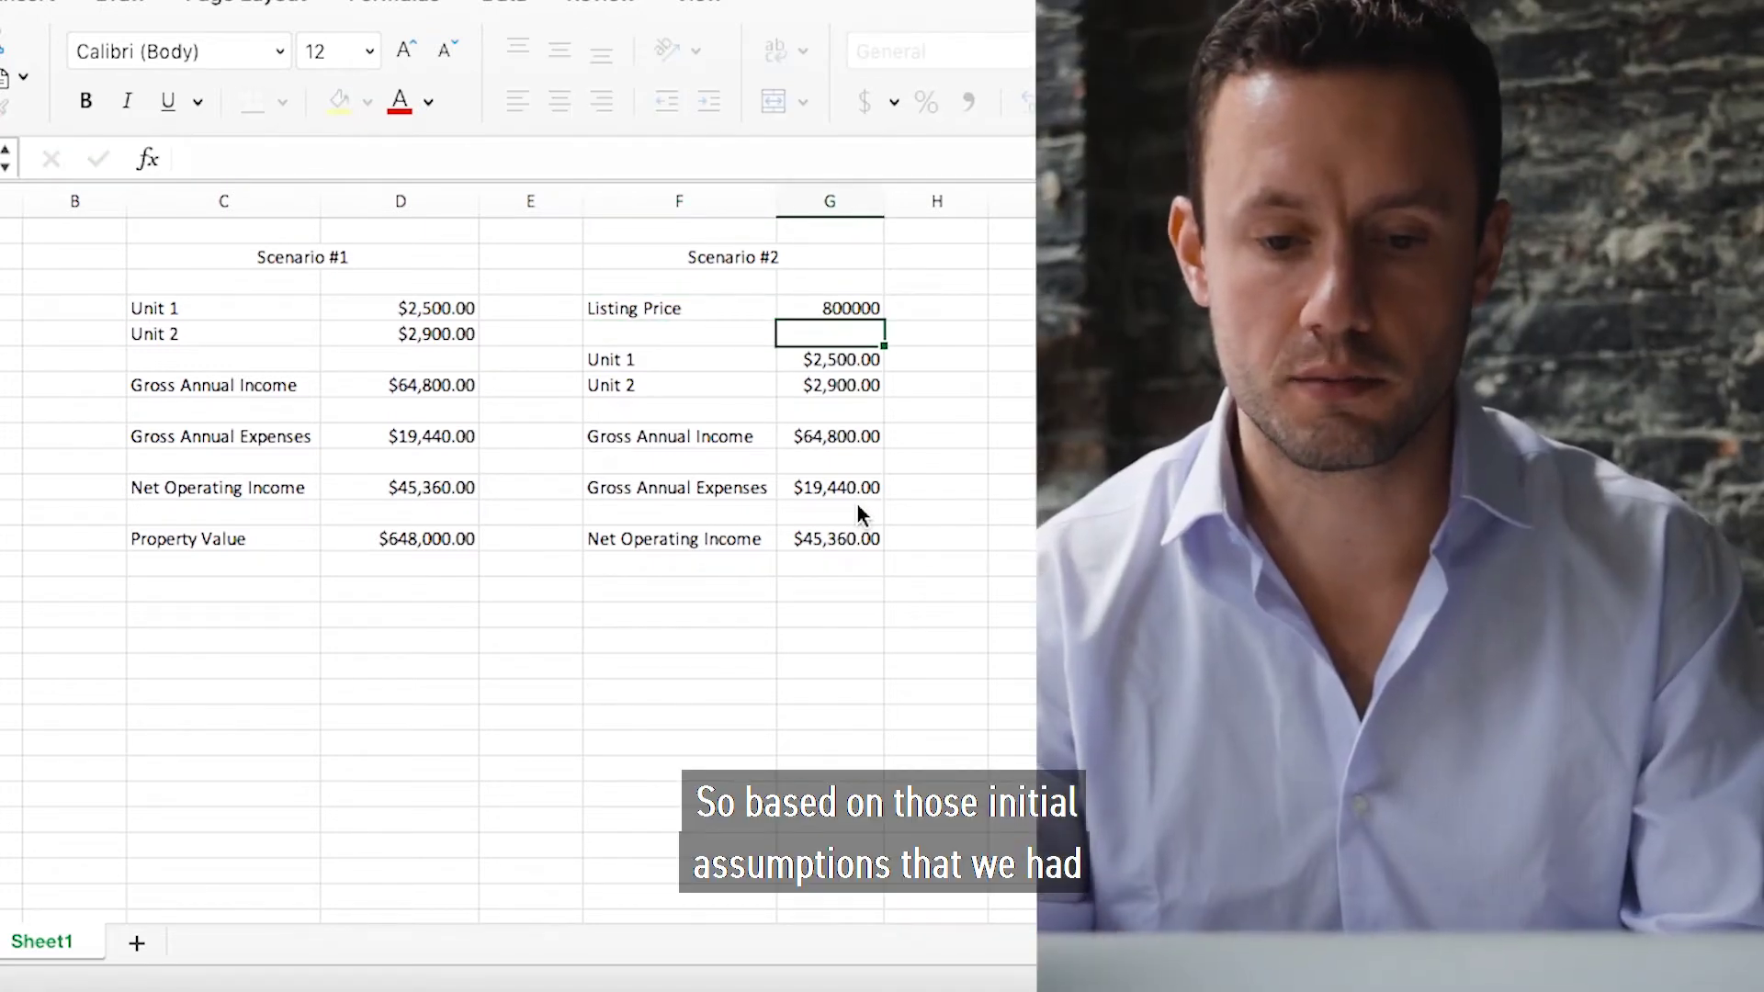
{"action": "key", "text": "Up"}
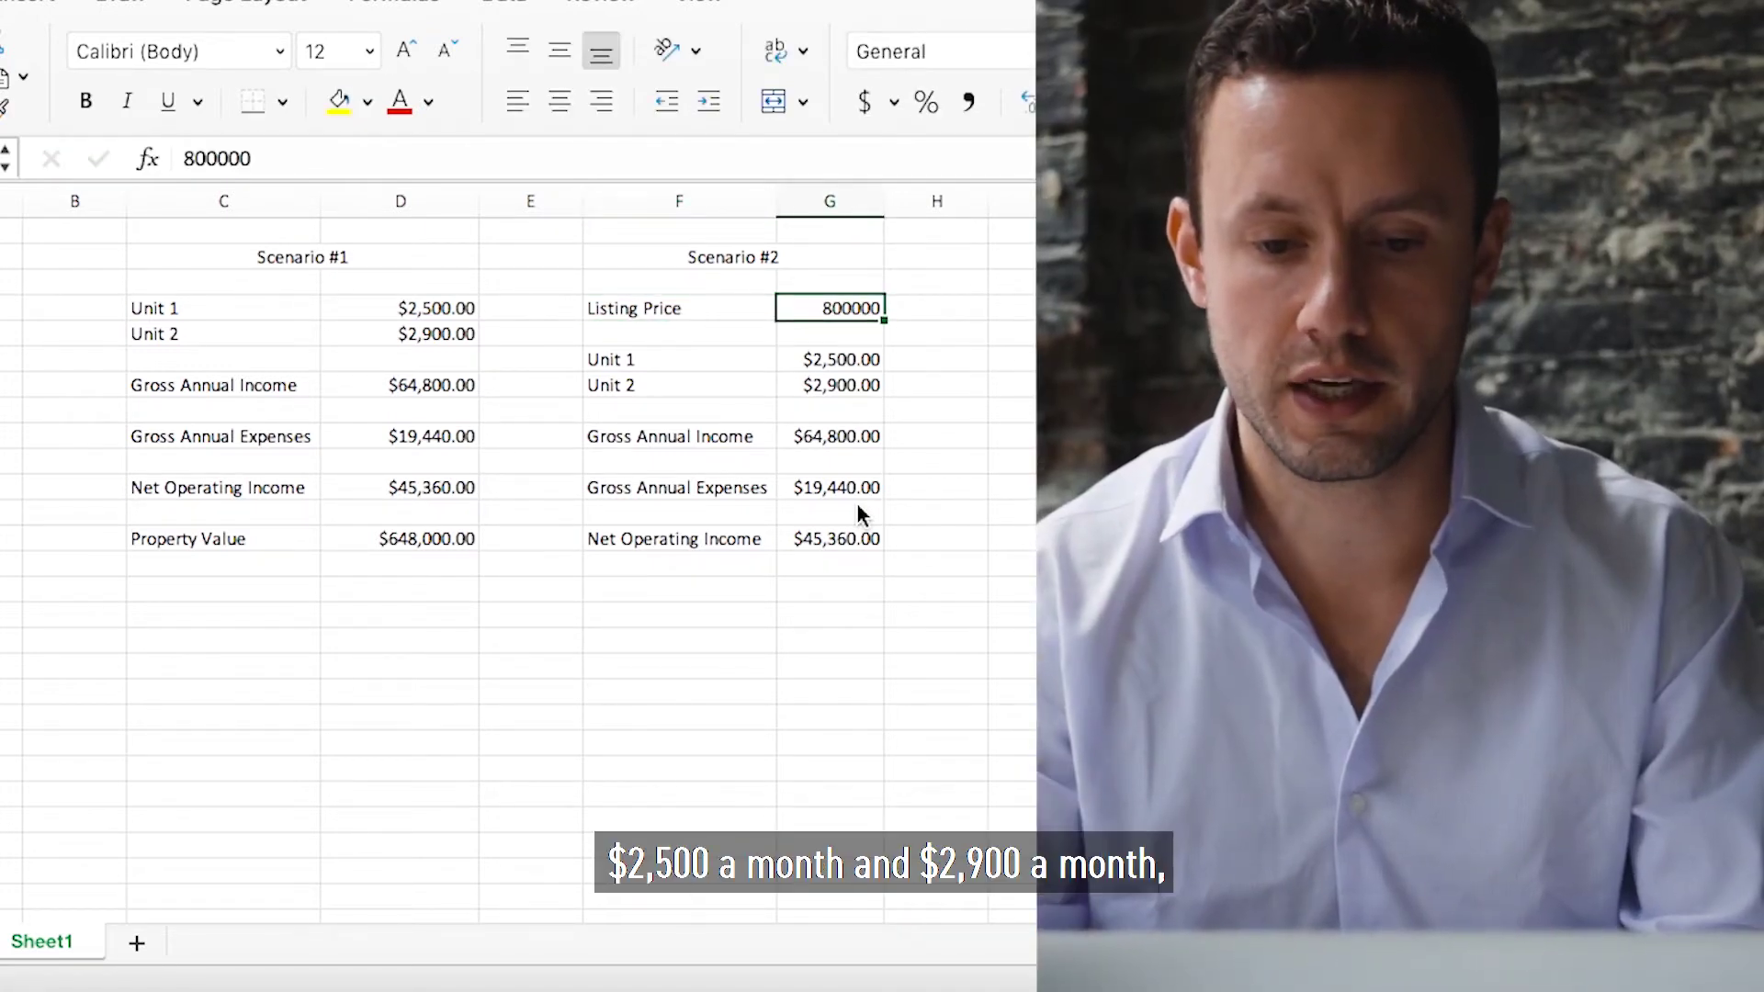
- Format the listing price as Currency so it shows $800,000.00
{"action": "left_click", "coordinate": [934, 52]}
{"action": "left_click", "coordinate": [910, 147]}
{"action": "left_click", "coordinate": [893, 563]}
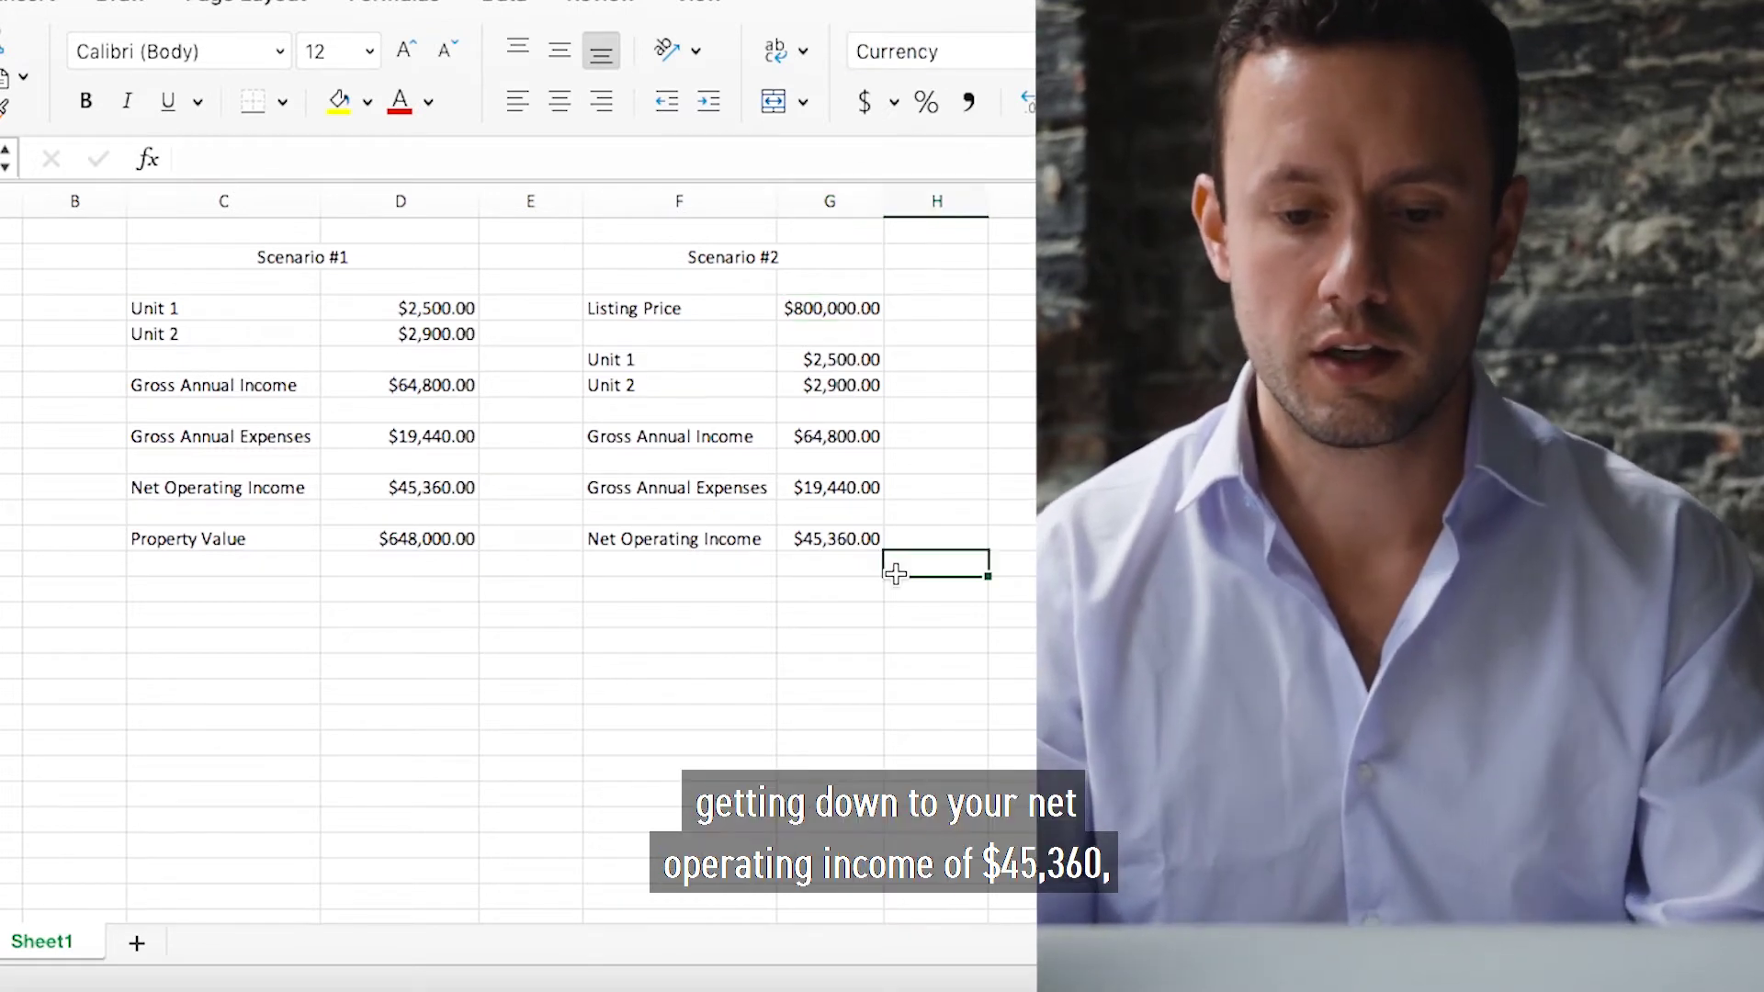
{"action": "left_click", "coordinate": [827, 305]}
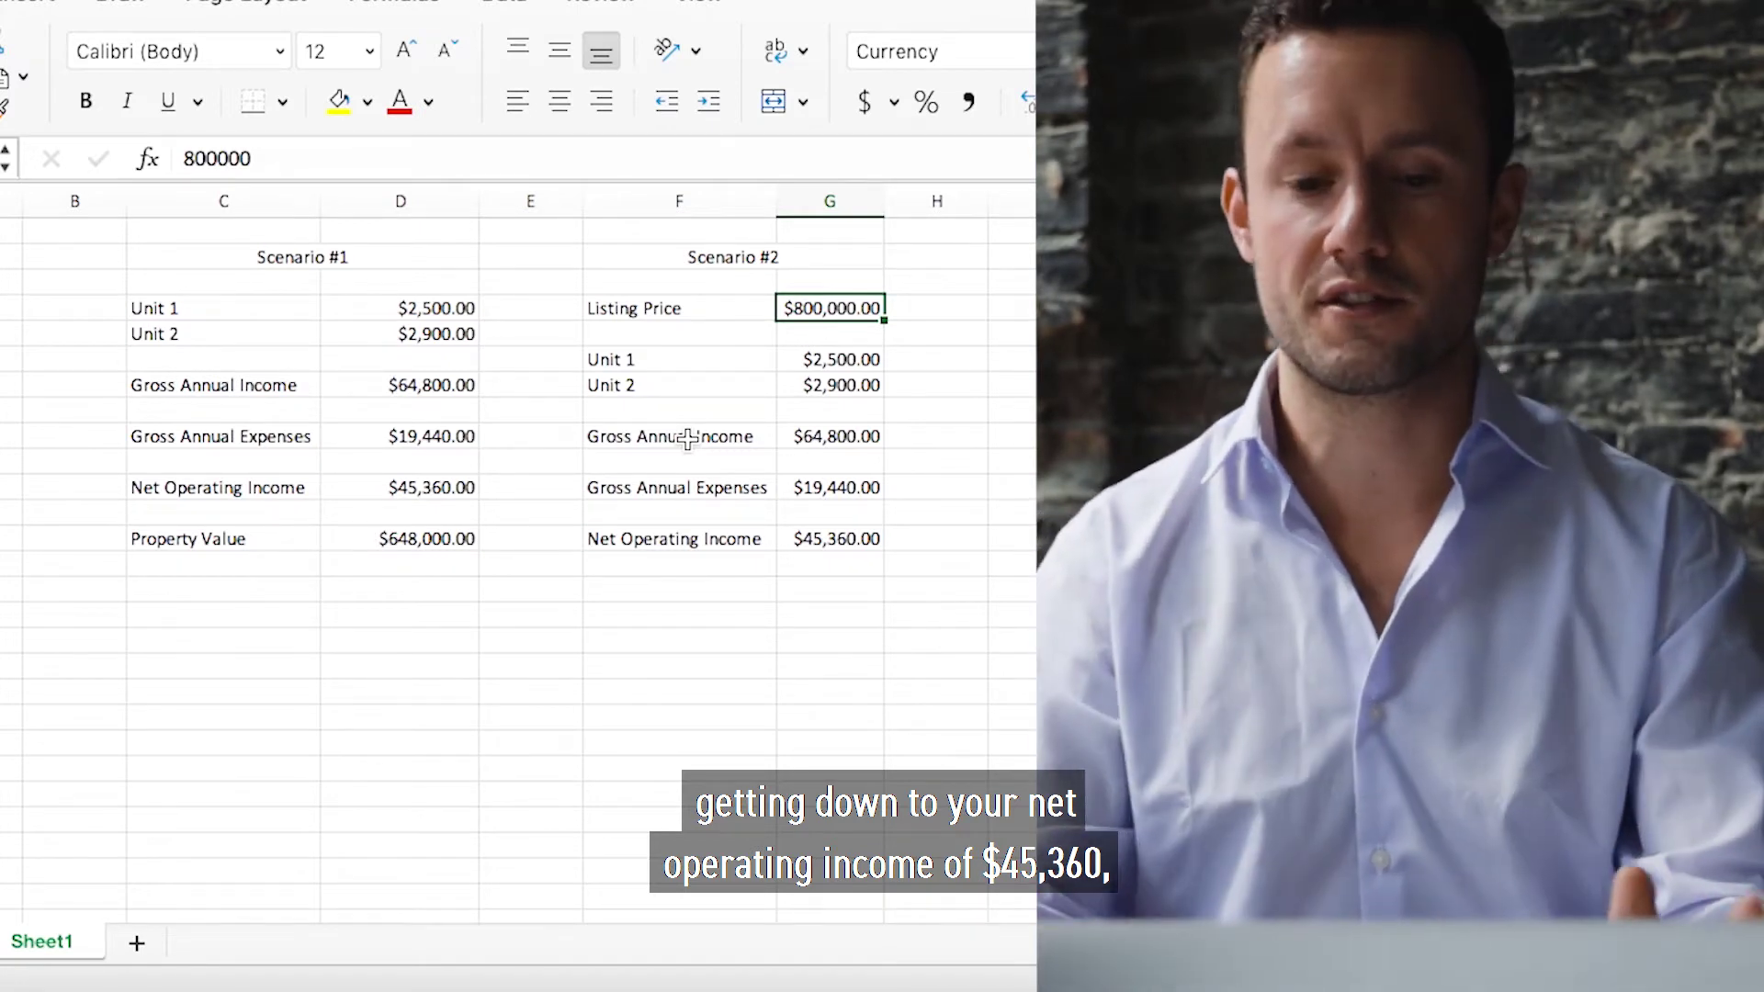
{"action": "key", "text": "Down"}
{"action": "key", "text": "Down"}
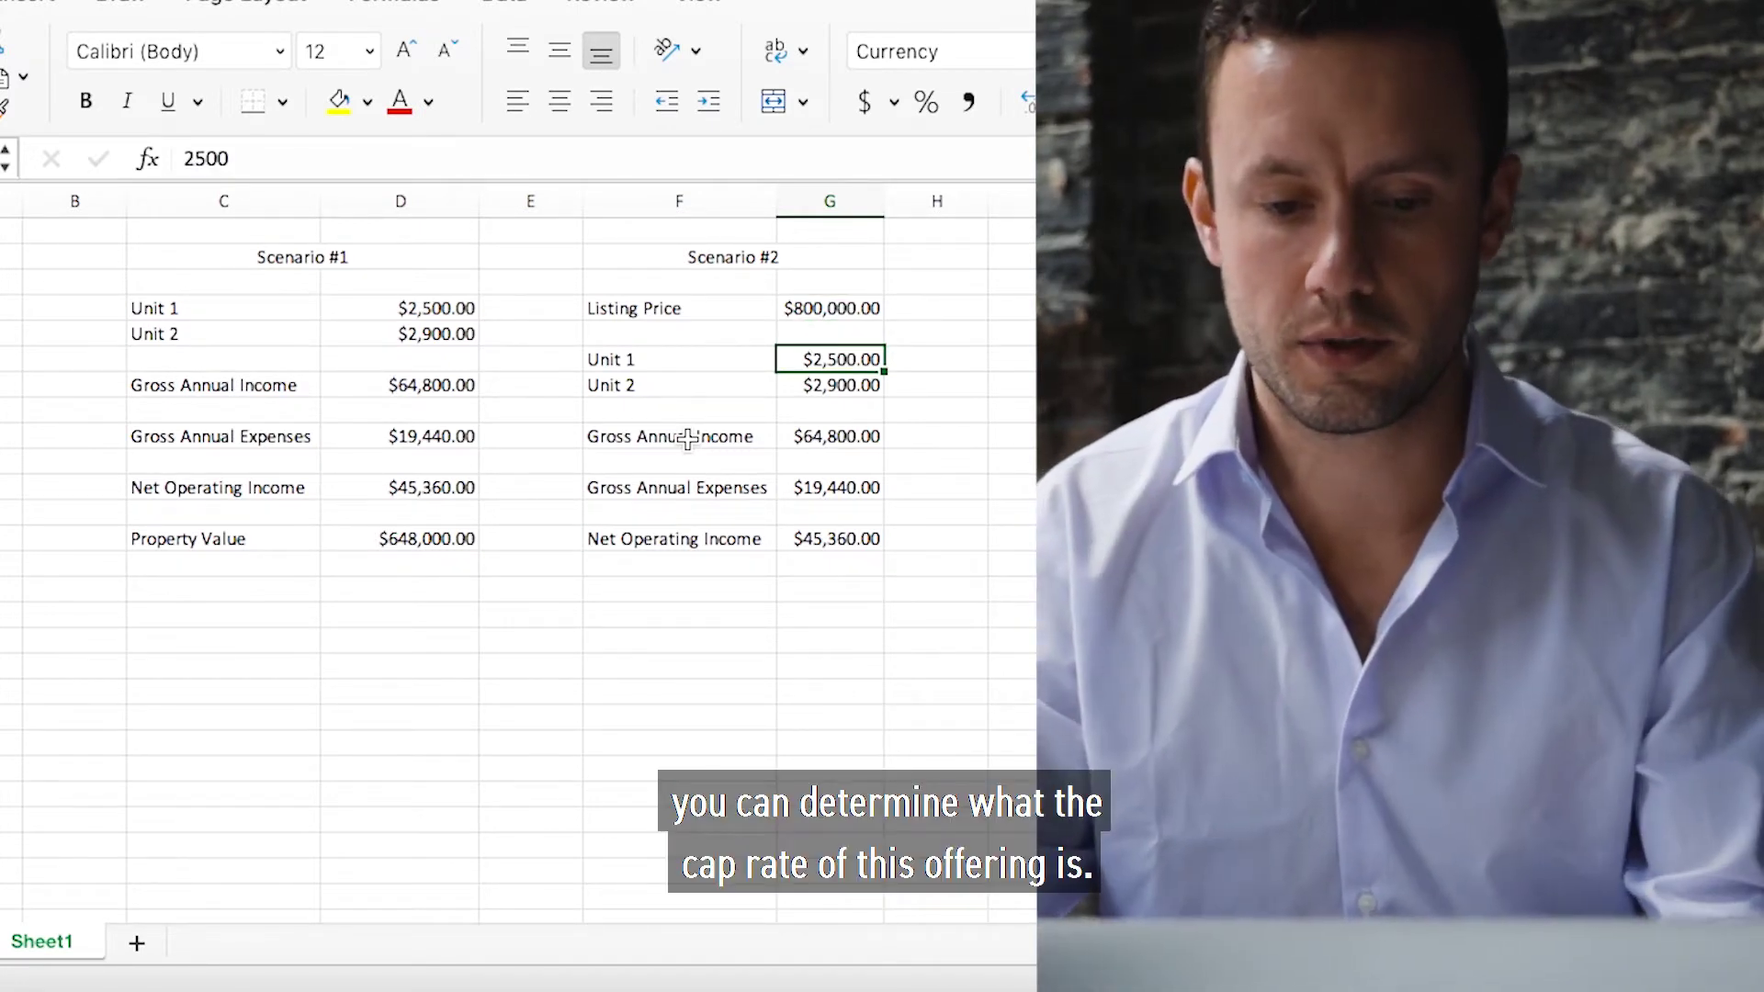
{"action": "key", "text": "Down"}
{"action": "key", "text": "Down"}
{"action": "key", "text": "Down"}
{"action": "key", "text": "Down"}
{"action": "key", "text": "Down"}
{"action": "key", "text": "Down"}
{"action": "key", "text": "Down"}
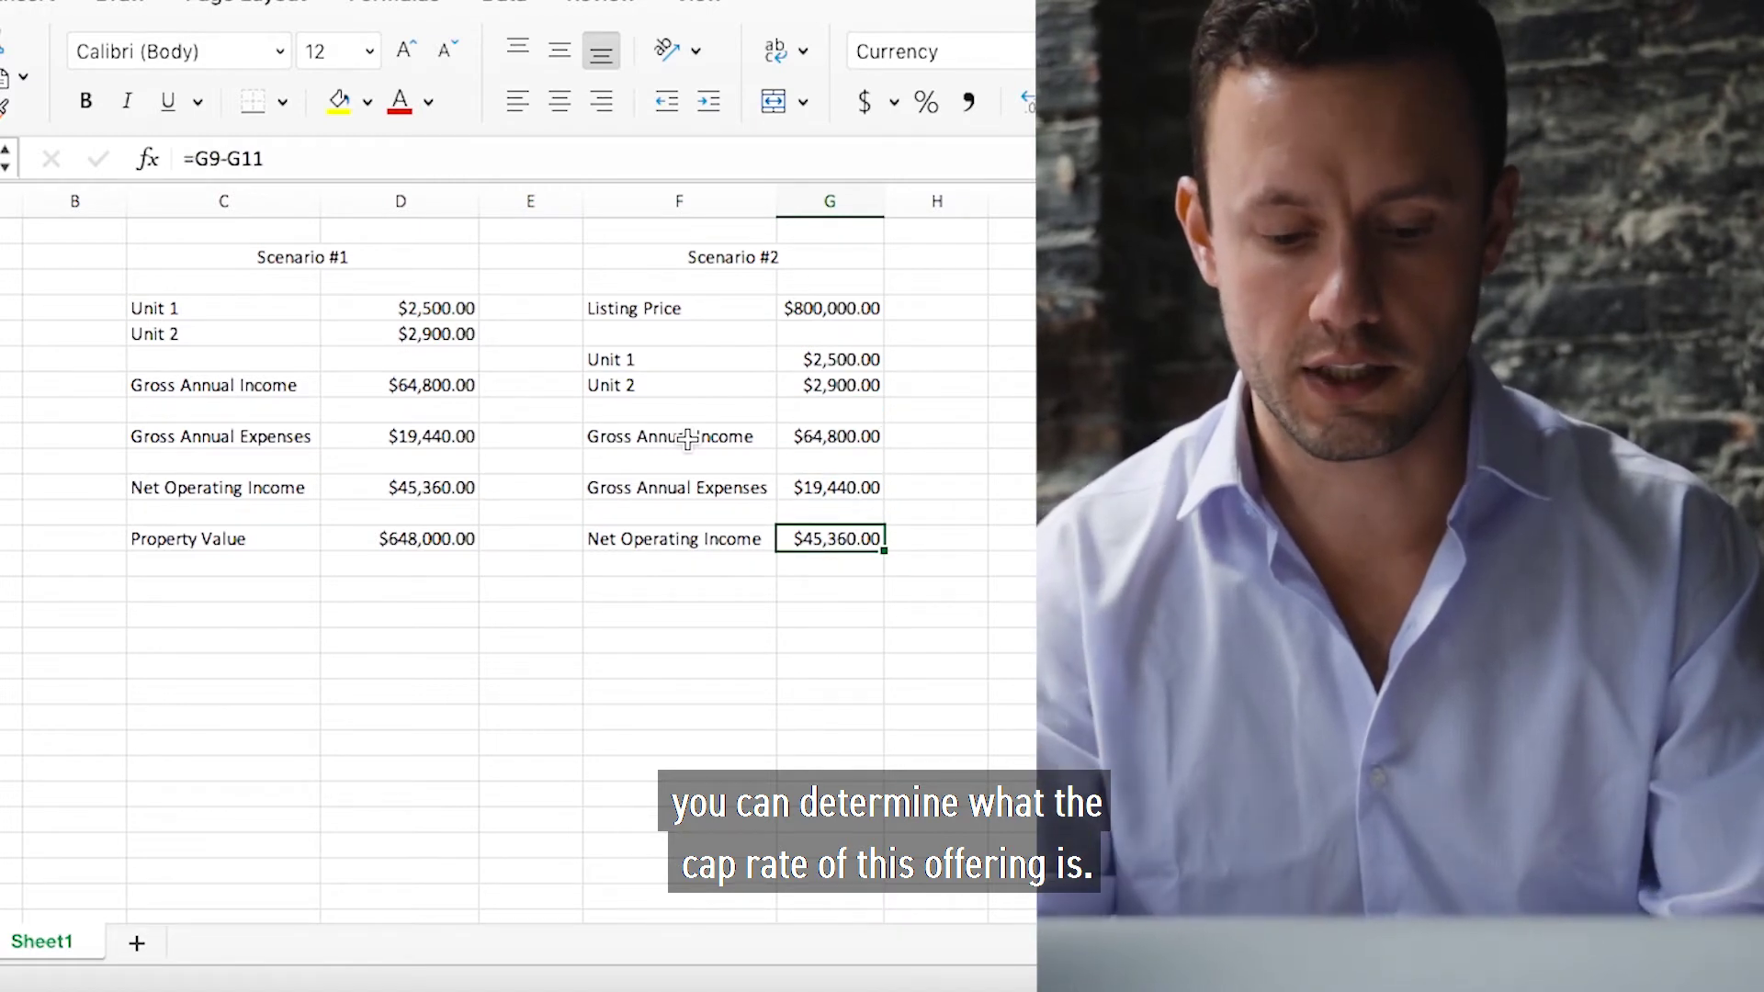
{"action": "key", "text": "Down"}
{"action": "key", "text": "Left"}
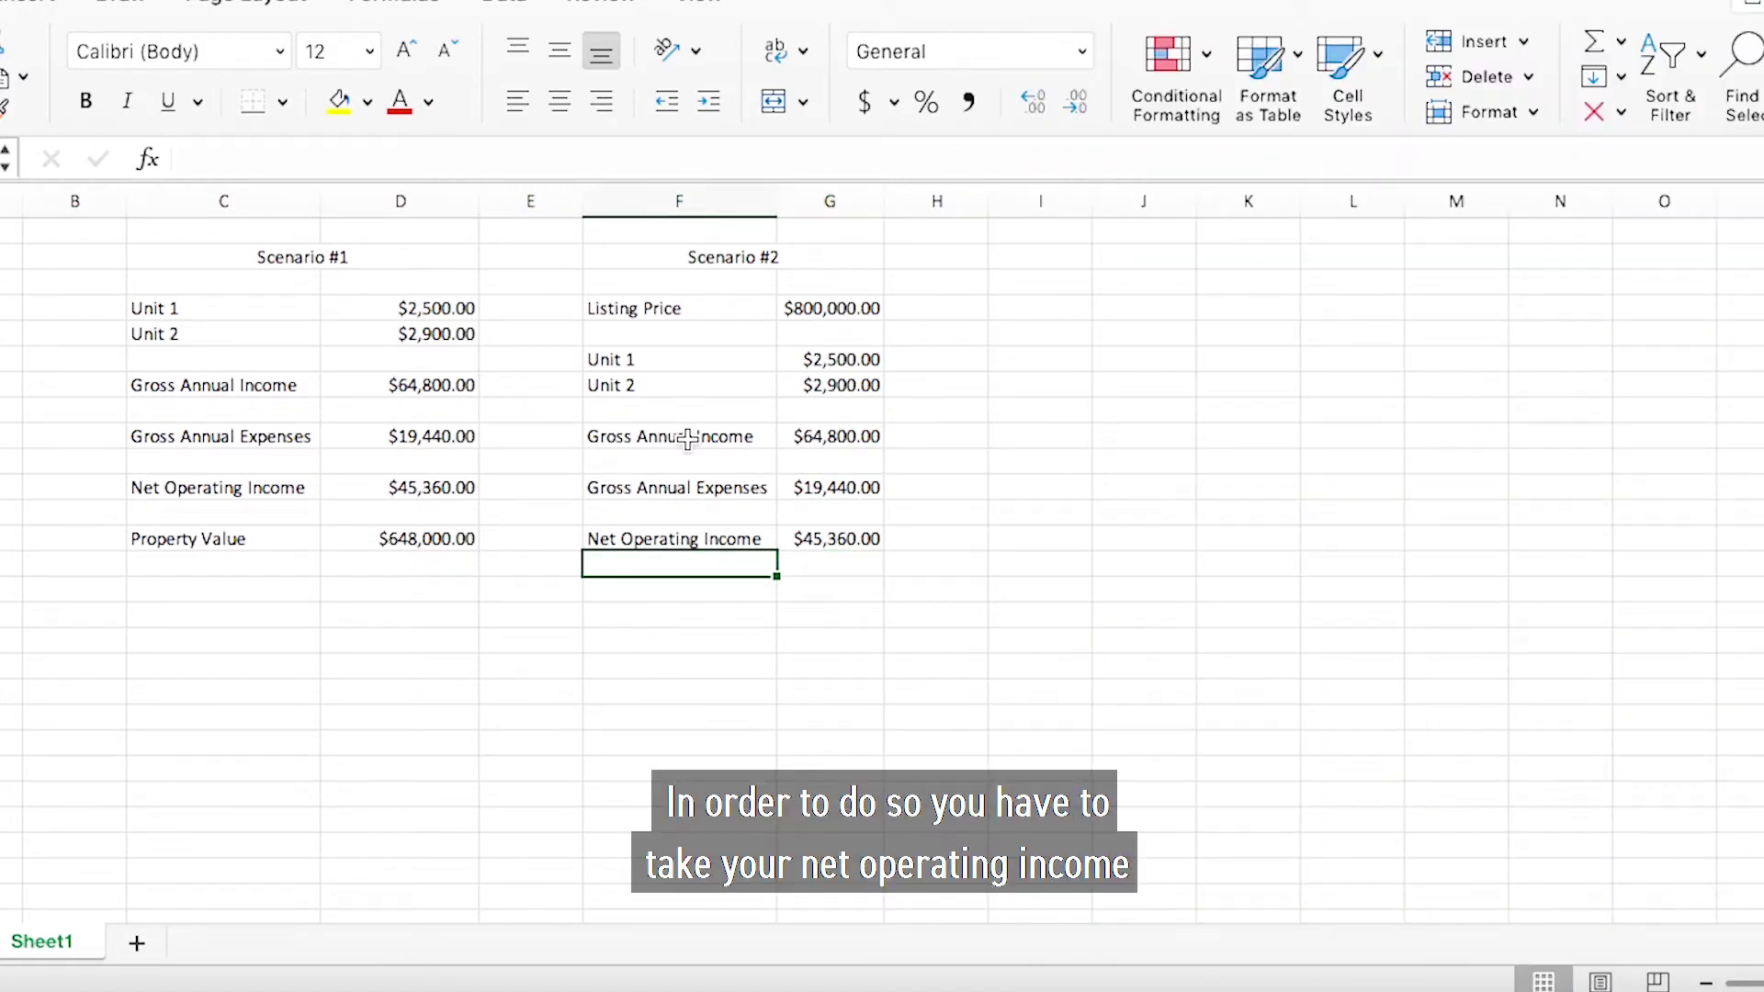
- Add a Cap Rate row computing =G13/G4, net operating income over listing price
{"action": "key", "text": "Down"}
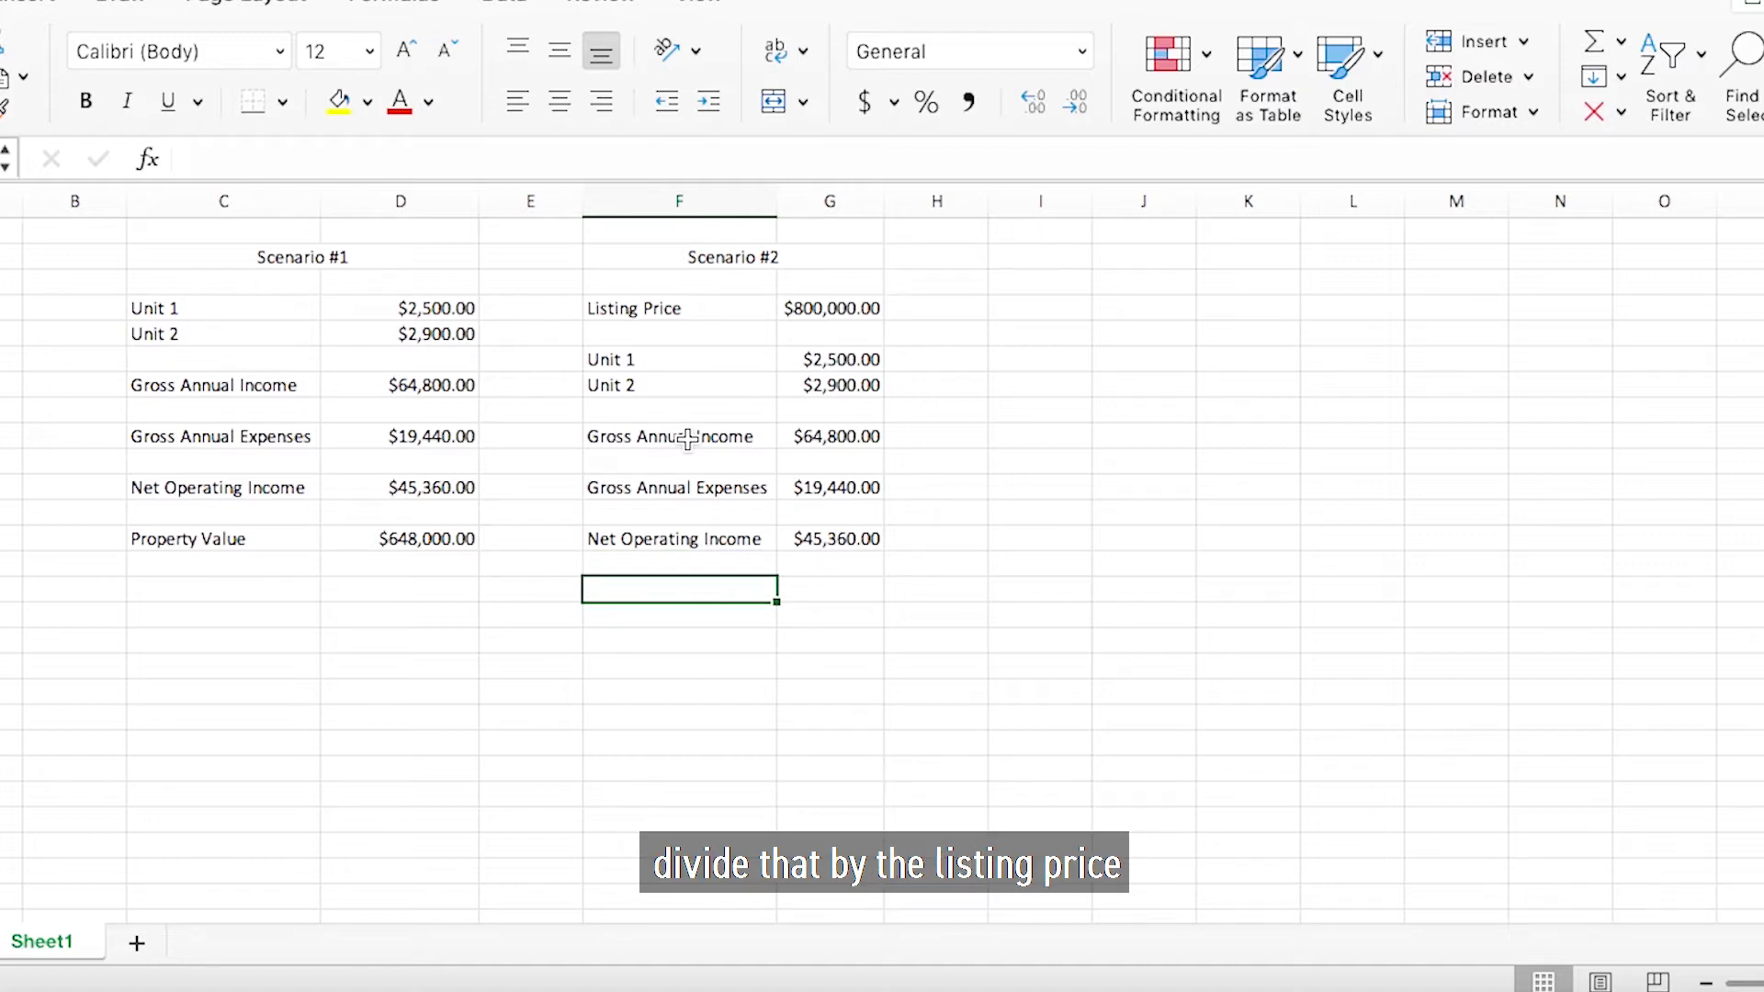
{"action": "key", "text": "Return"}
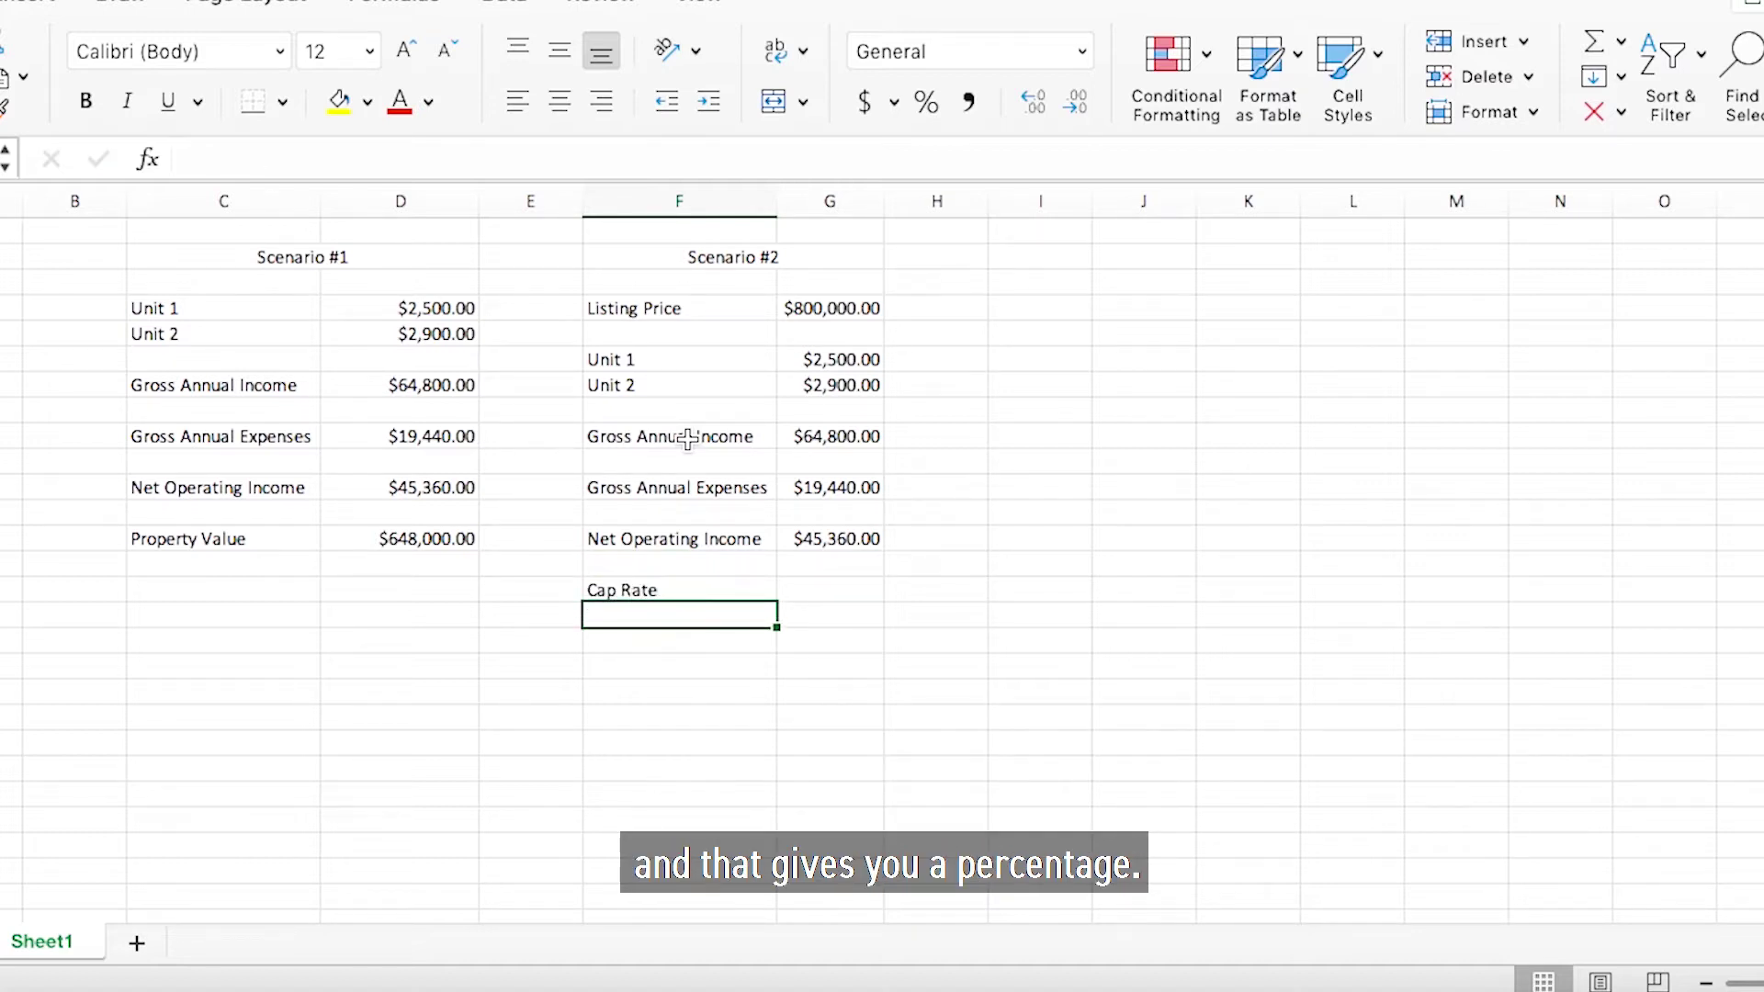
{"action": "key", "text": "Up"}
{"action": "key", "text": "Right"}
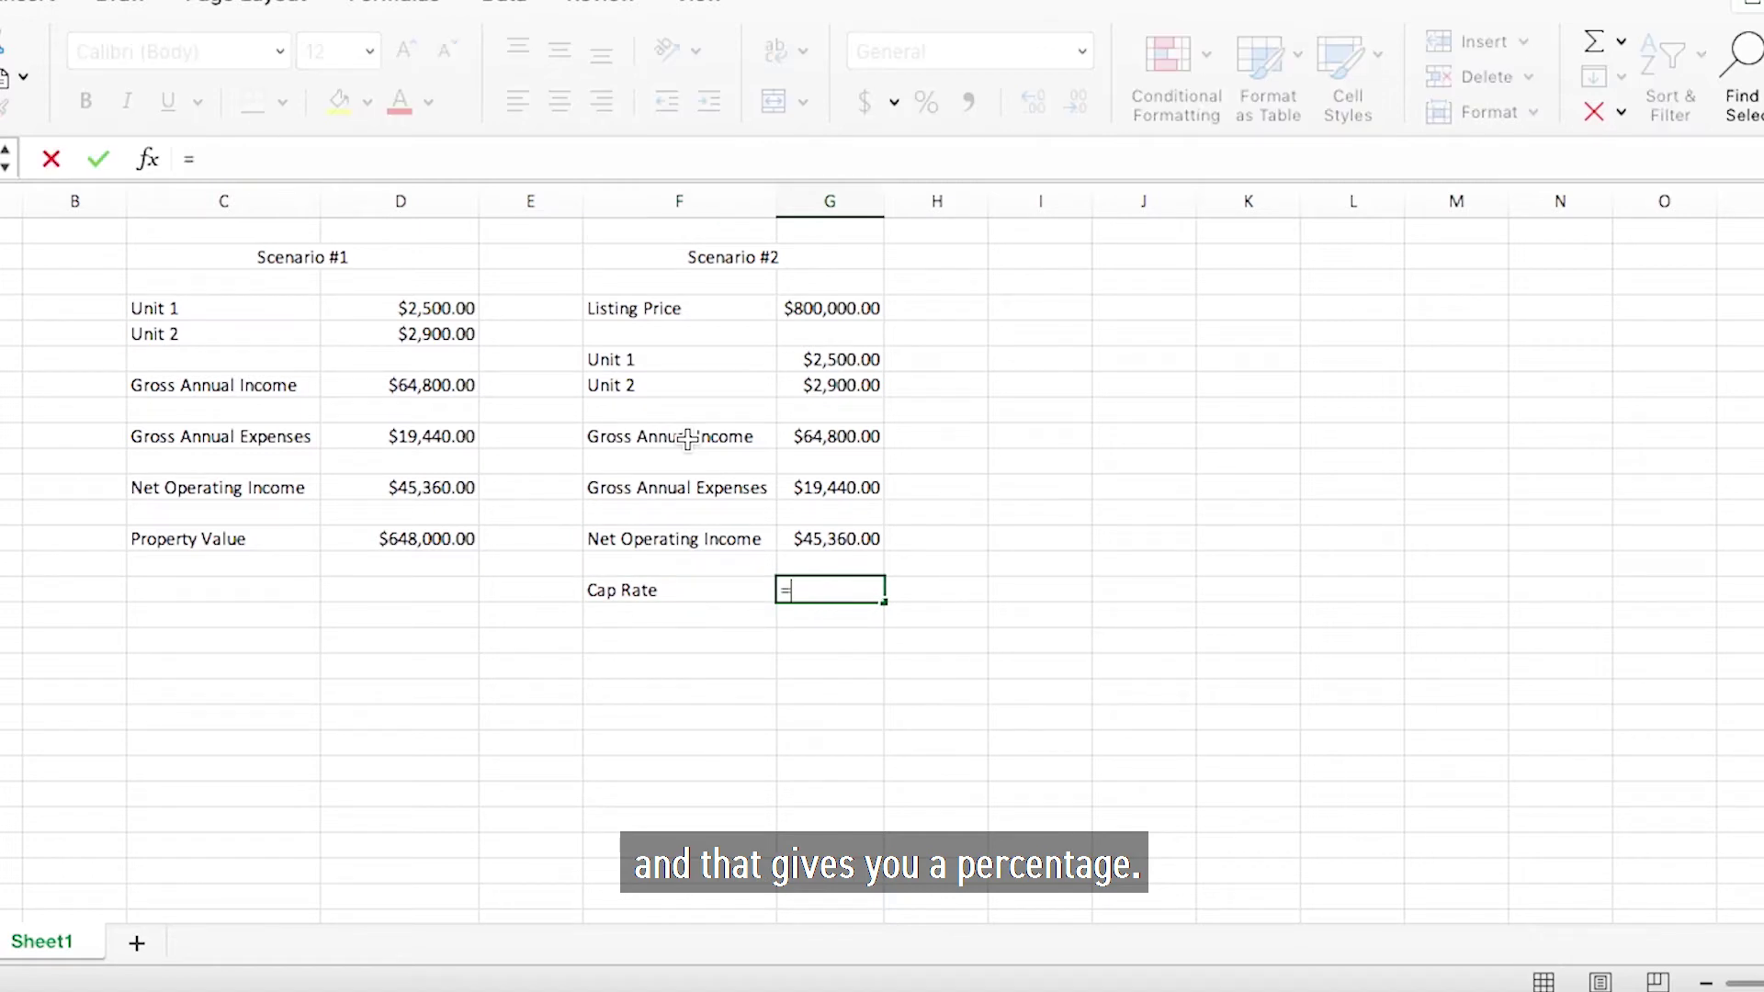
{"action": "type", "text": "="}
{"action": "key", "text": "Up"}
{"action": "type", "text": "/"}
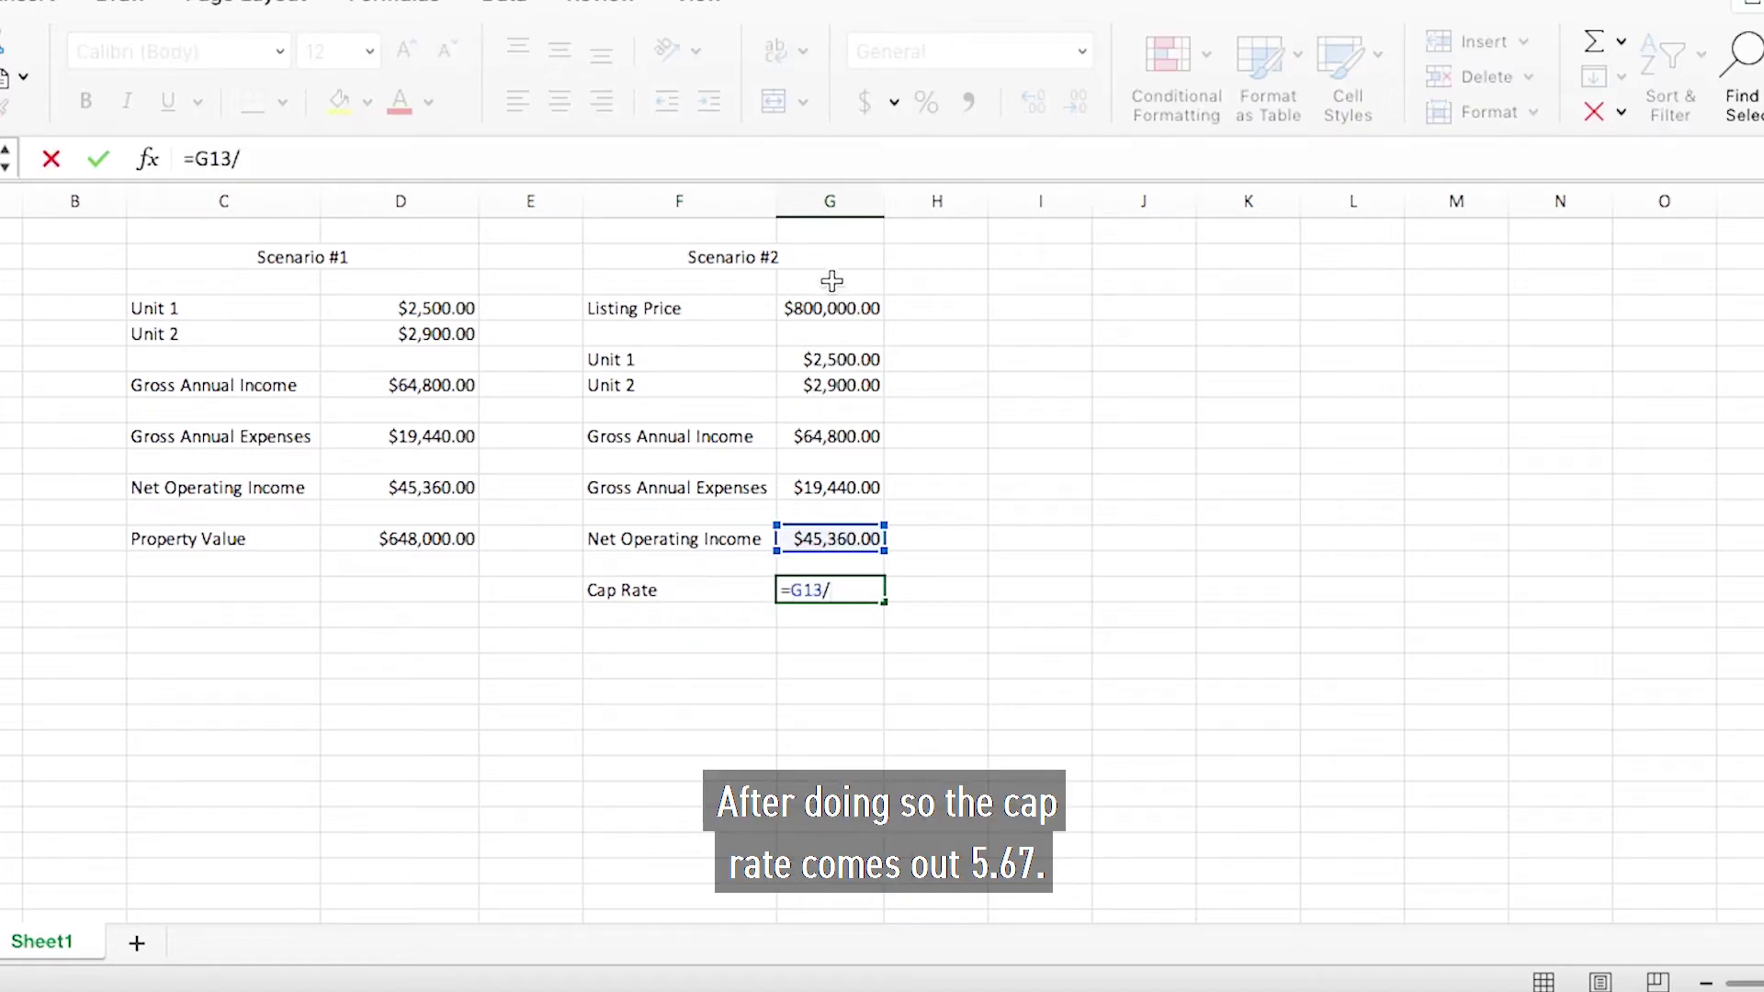
{"action": "left_click", "coordinate": [832, 309]}
{"action": "key", "text": "Return"}
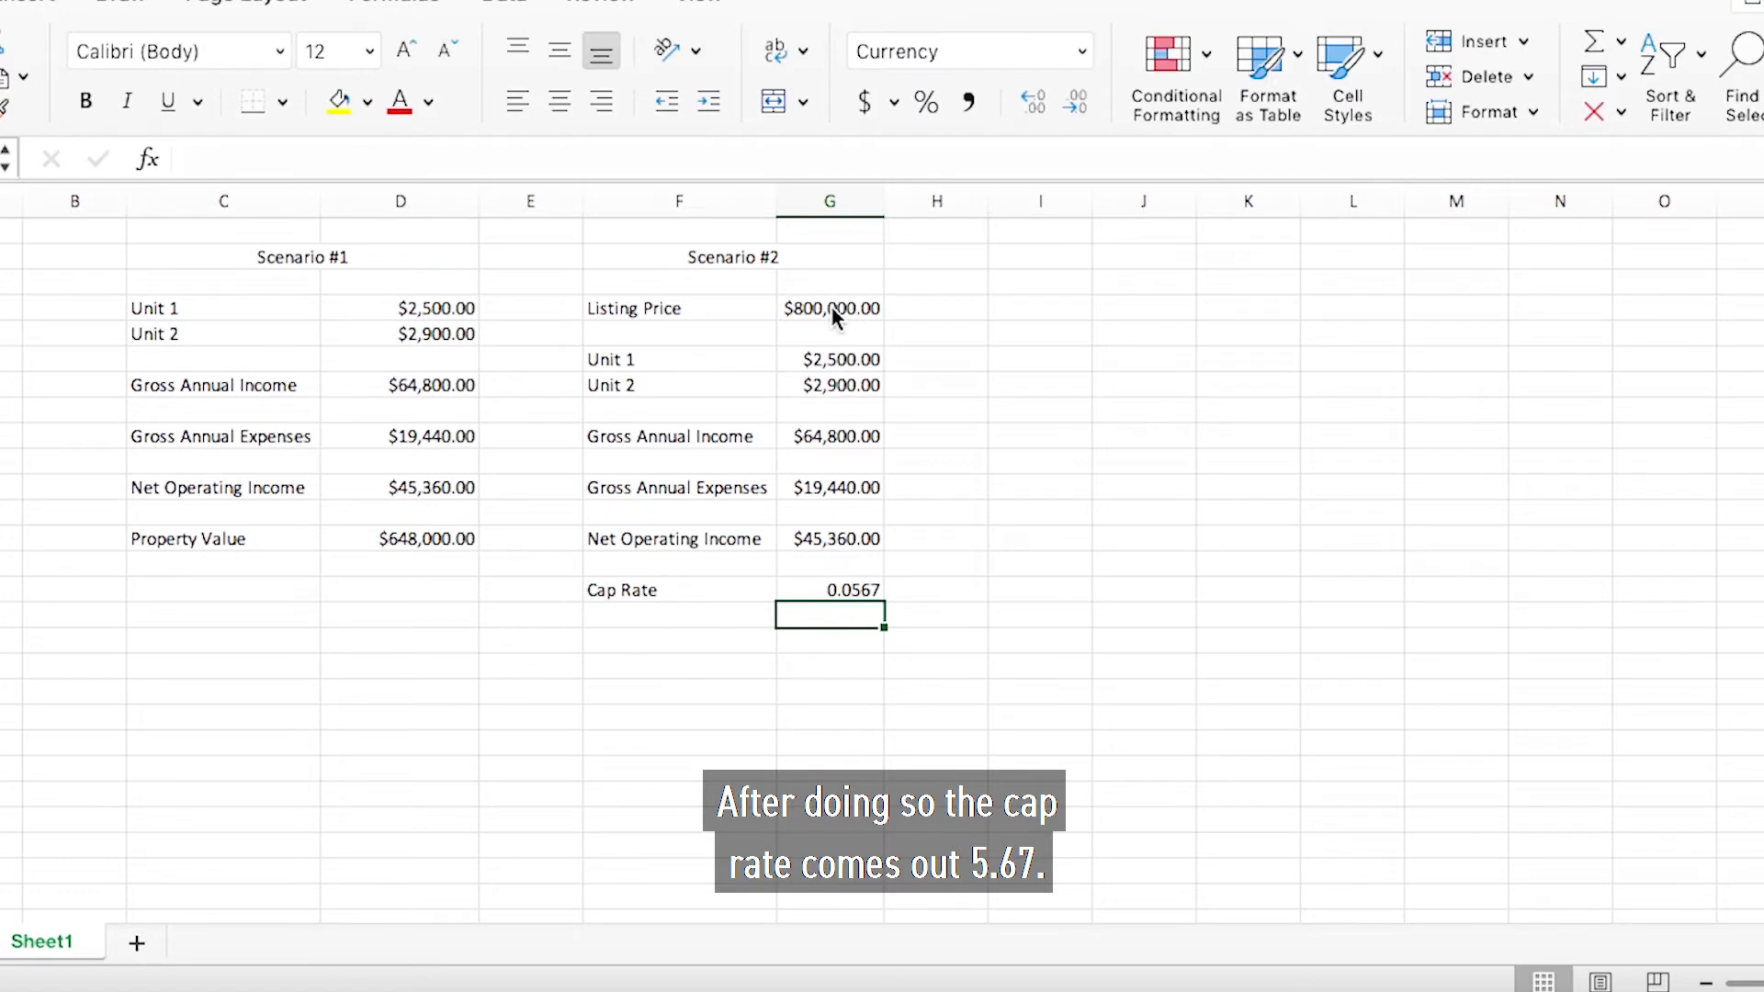
{"action": "key", "text": "Up"}
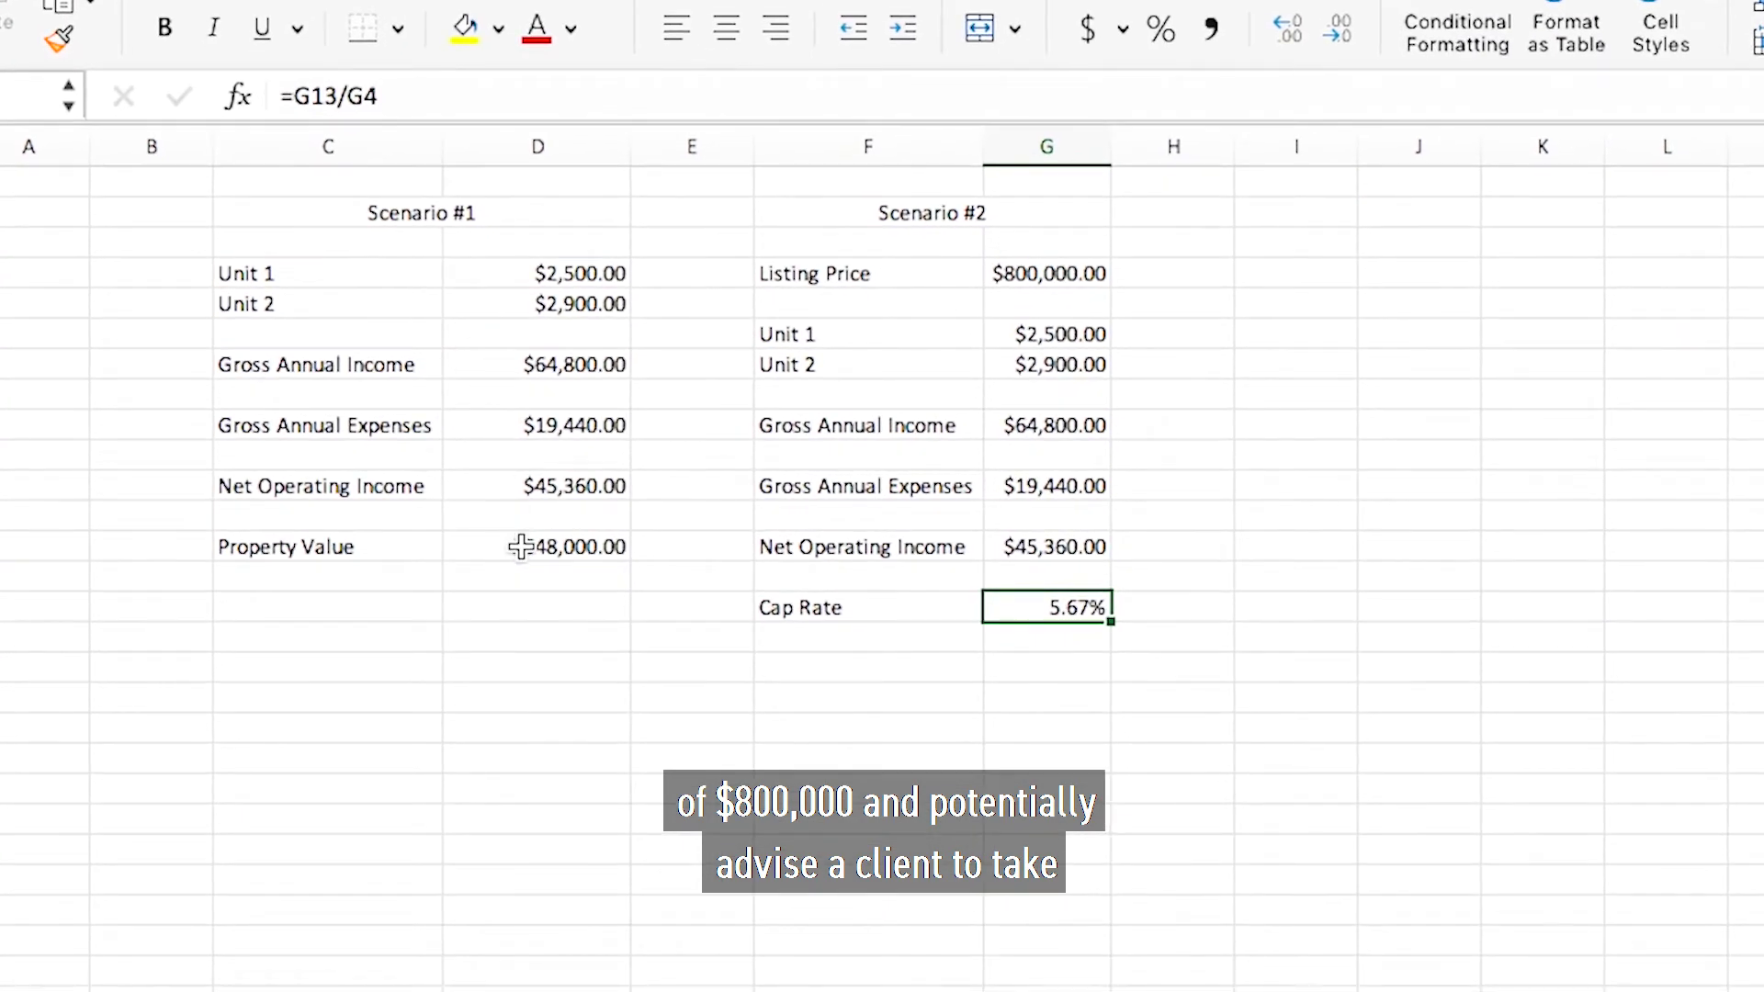
- Select D13 to review Scenario #1's property value formula
{"action": "left_click", "coordinate": [521, 547]}
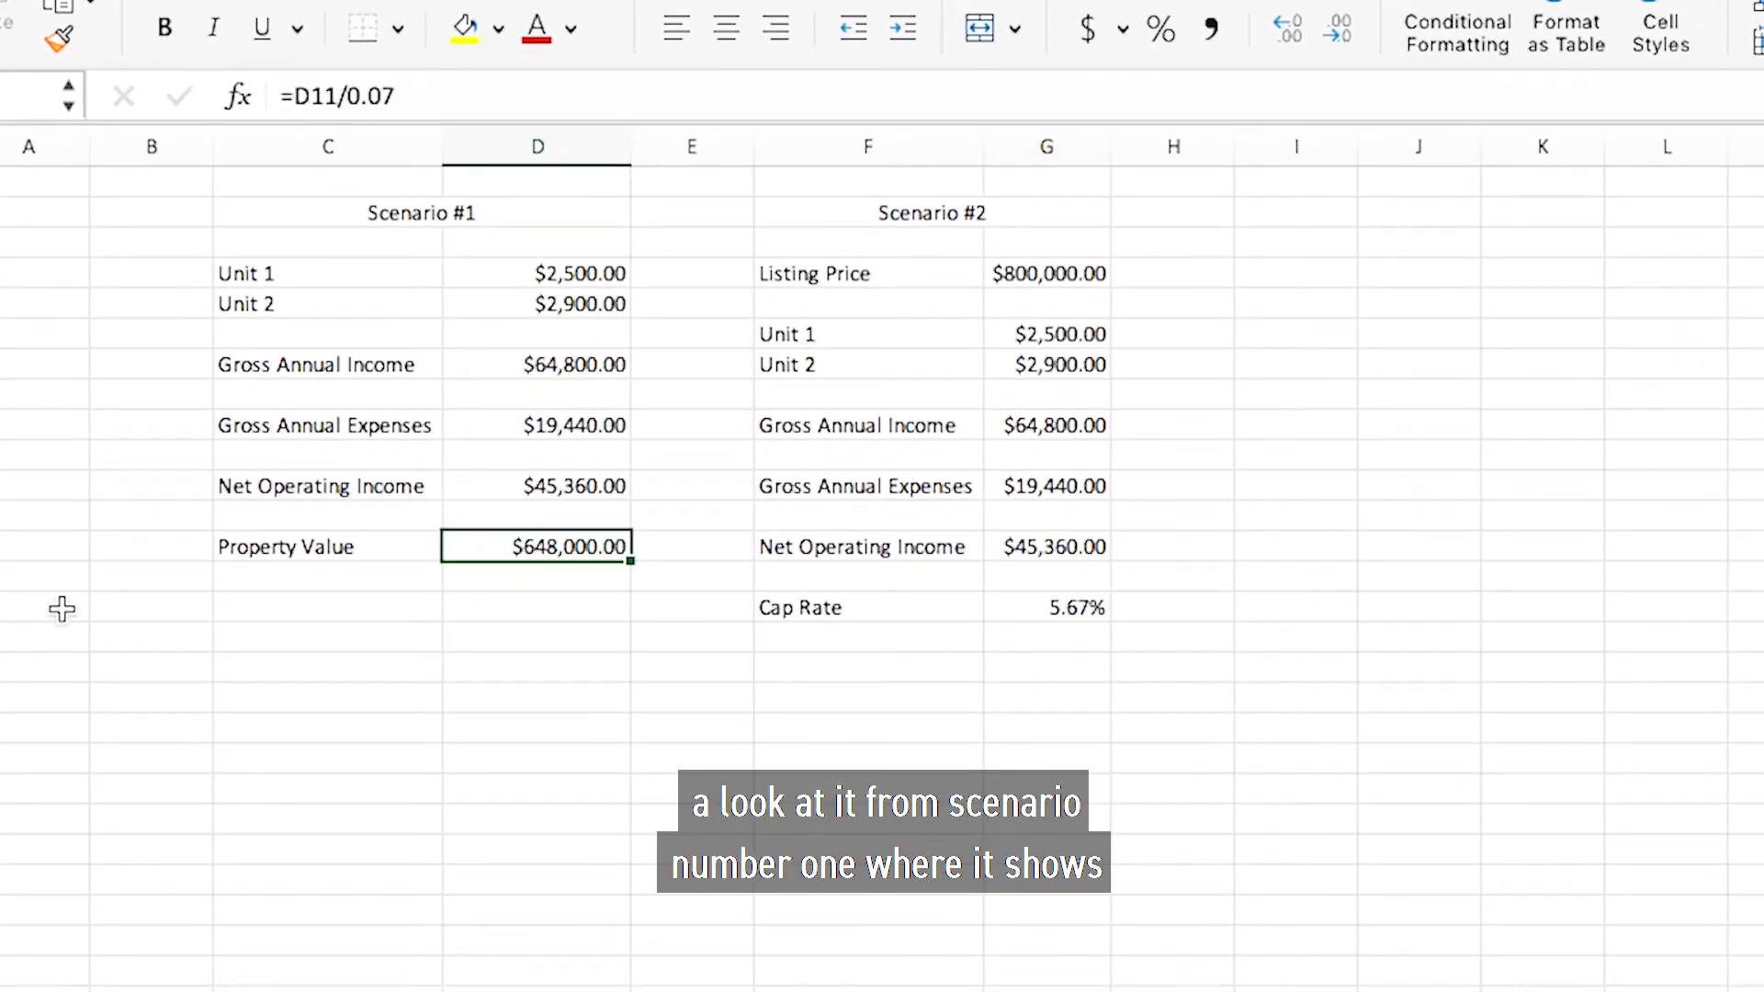